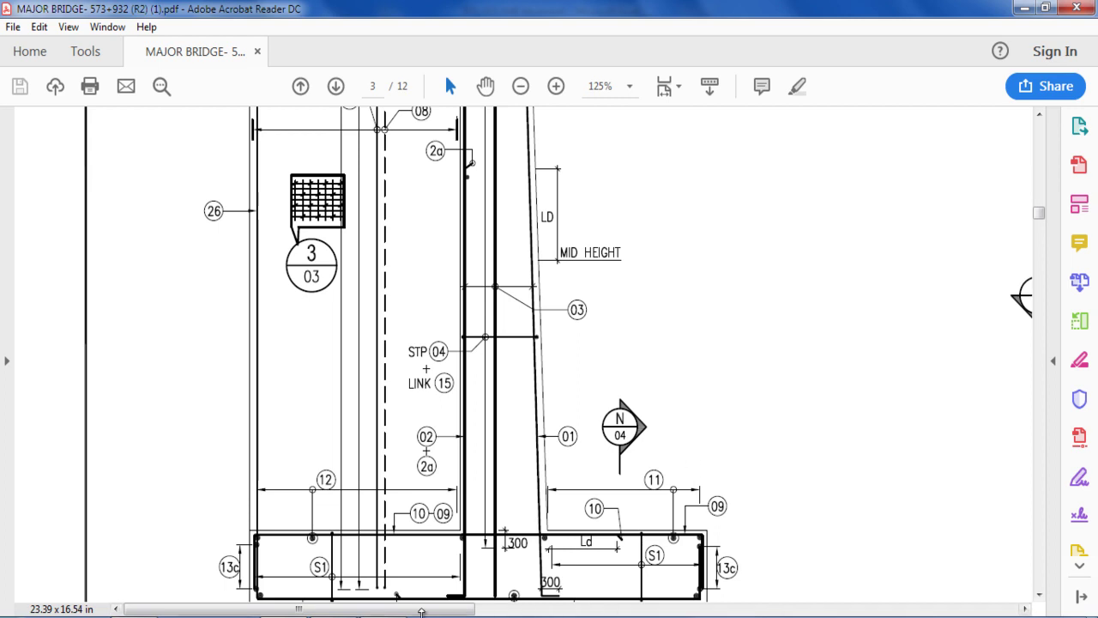
- Examine the bar marks in Section G-G and Section H-H of the abutment reinforcement drawing
left_click_drag(421, 614, 619, 611)
scroll(603, 568, "down", 3)
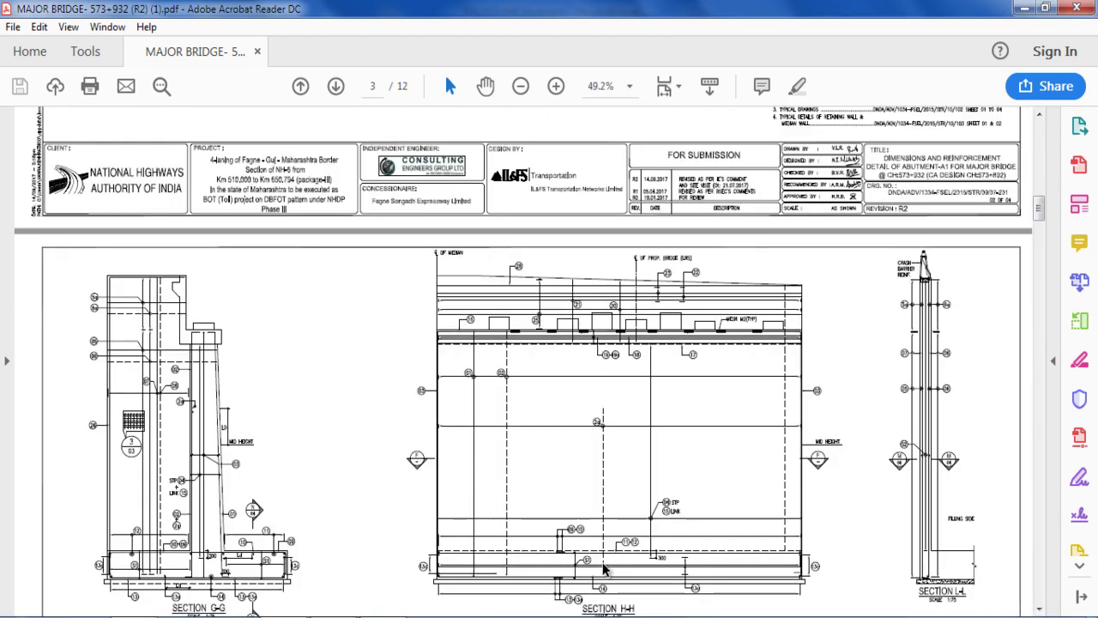
scroll(603, 567, "up", 1)
left_click_drag(521, 609, 315, 611)
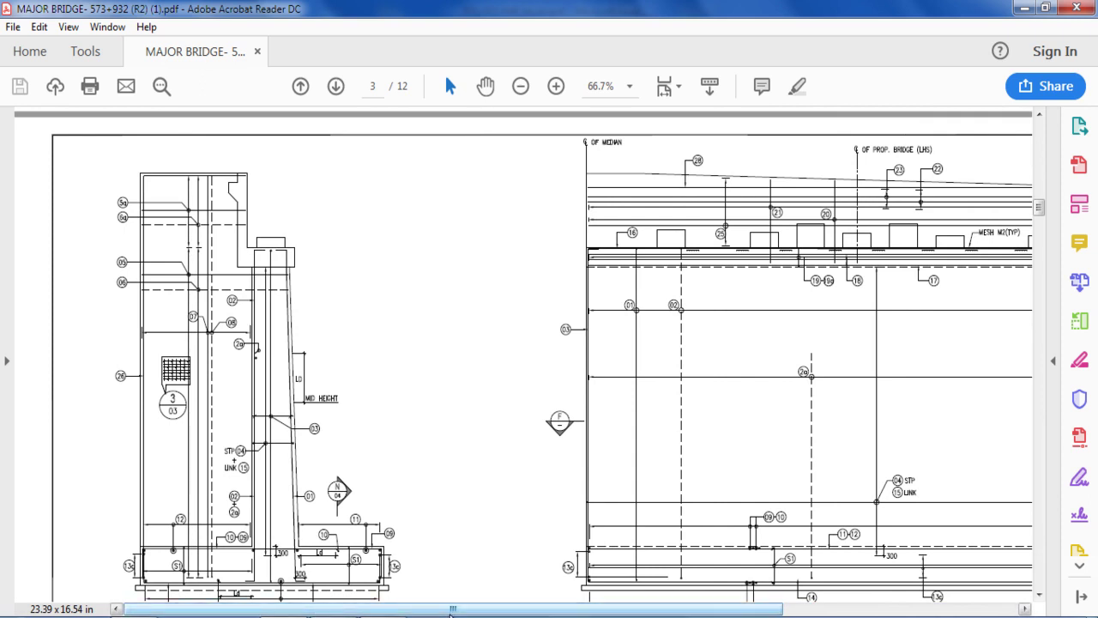
mouse_move(452, 611)
left_mouse_down()
mouse_move(483, 605)
mouse_move(417, 607)
left_mouse_up()
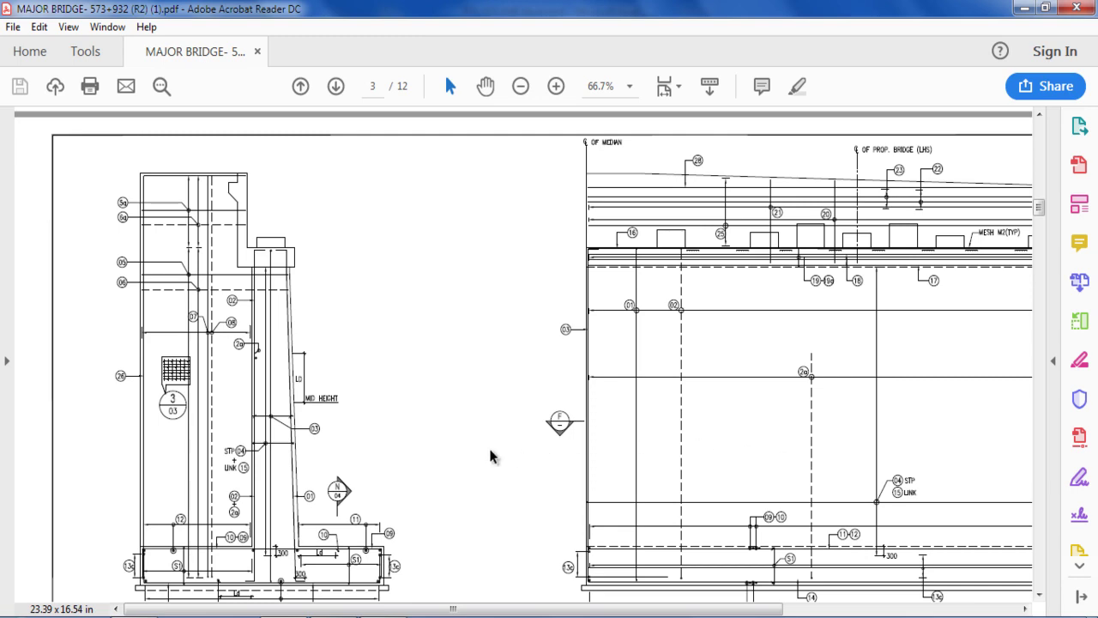
scroll(490, 455, "down", 2)
scroll(490, 455, "down", 4)
scroll(491, 455, "up", 4)
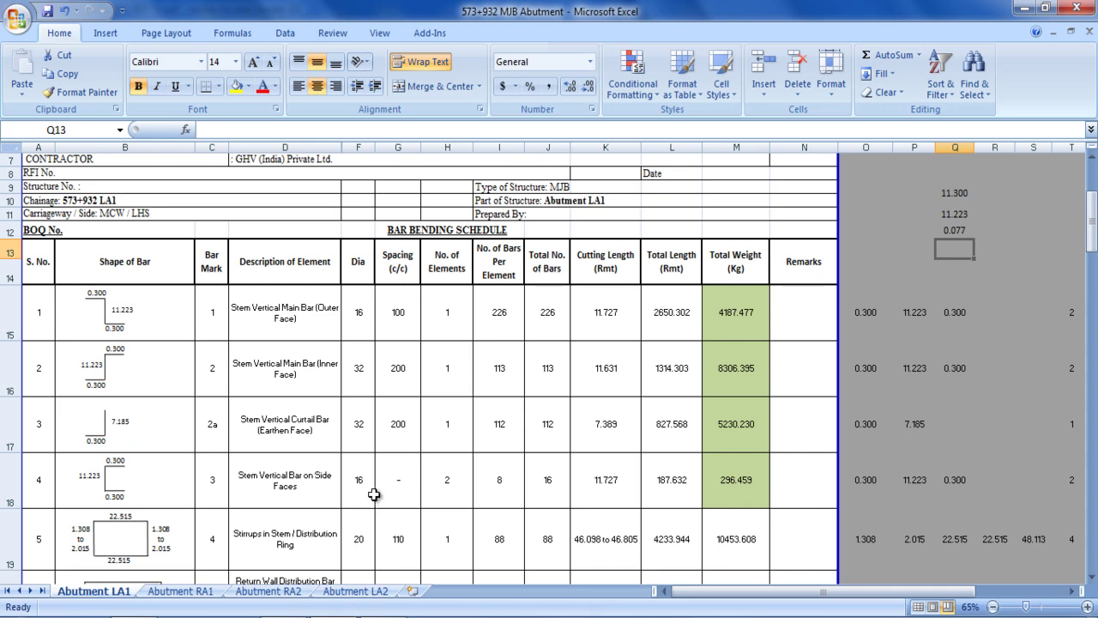
- Review the stem vertical bar rows in the Abutment LA1 bar bending schedule, and return to the bridge drawing in Adobe Acrobat Reader
scroll(380, 470, "down", 3)
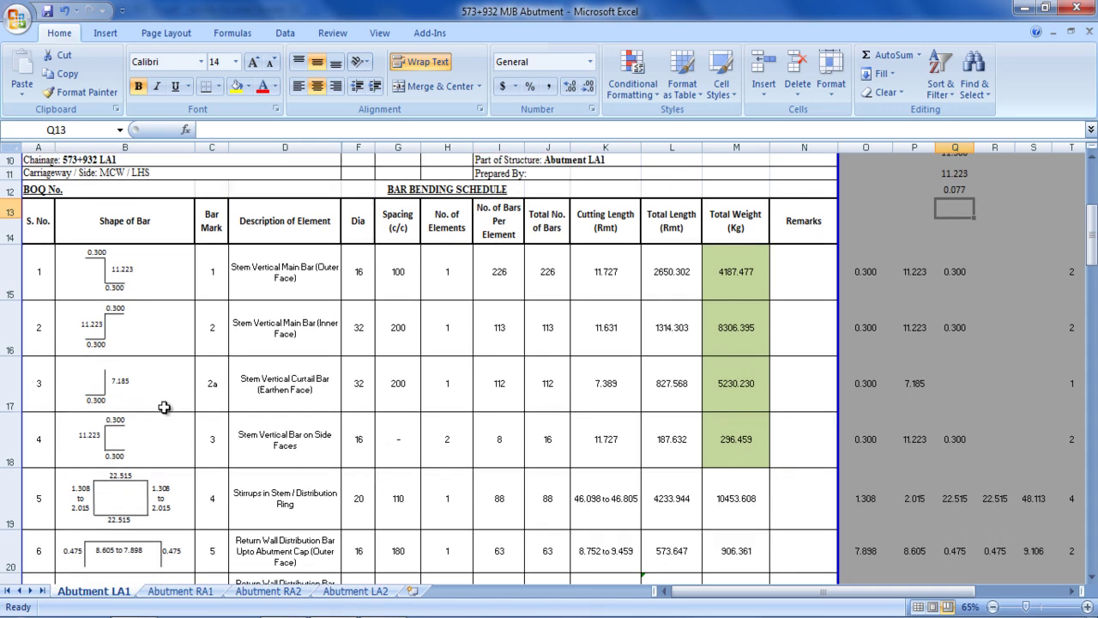
key("alt+Tab")
key("alt+Tab")
key("alt+Tab")
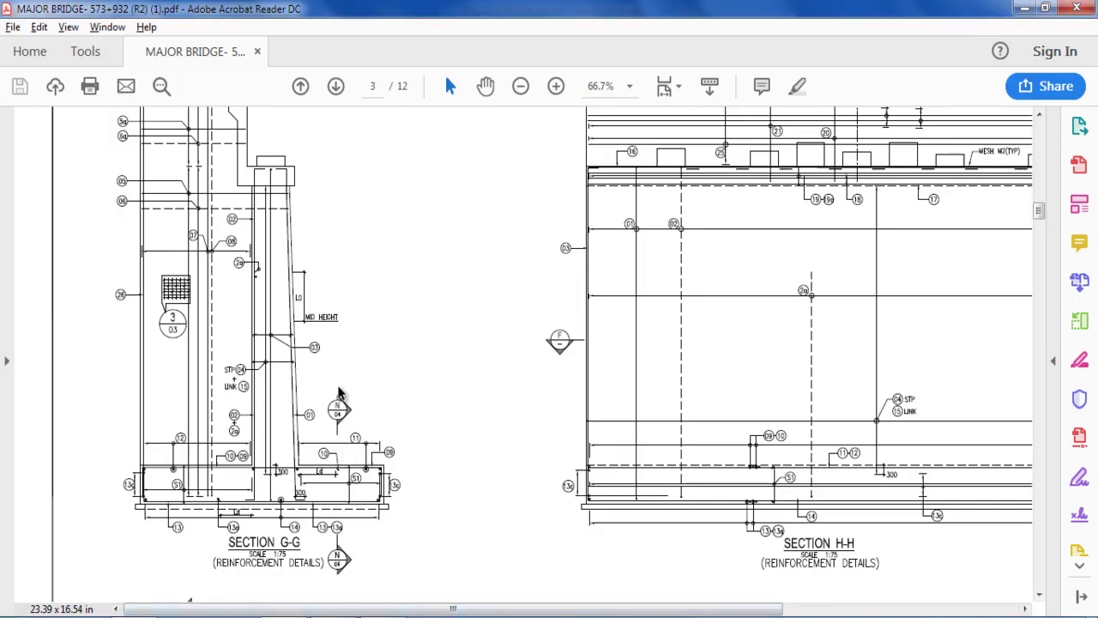
- View Section H-H and Section L-L, and read the lap and development length note on the preceding drawing sheet
scroll(339, 393, "up", 1)
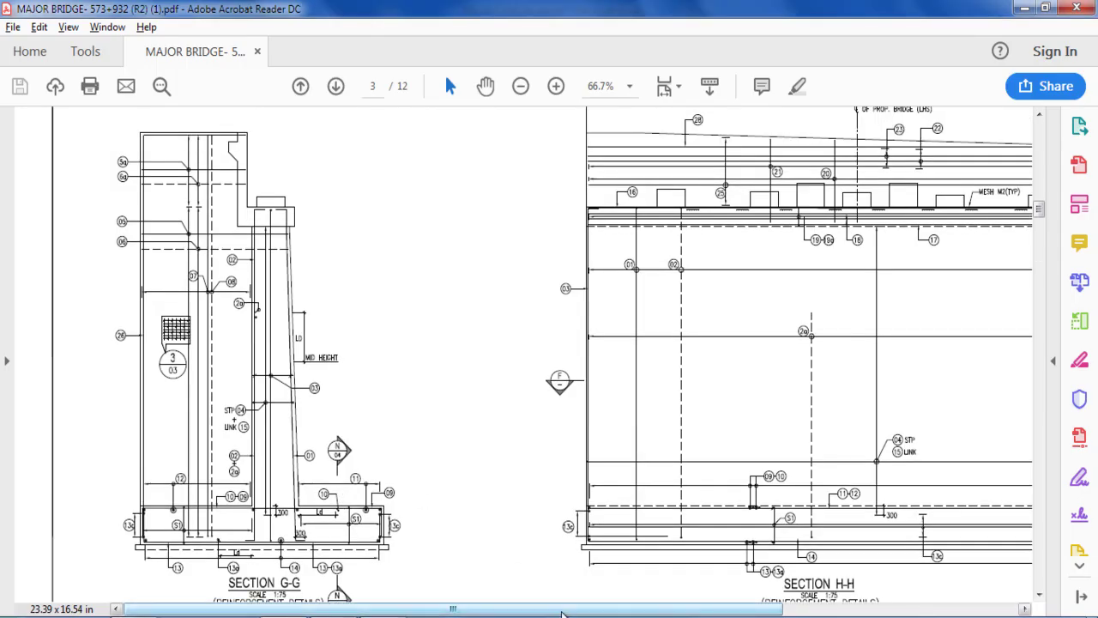
left_click_drag(562, 612, 862, 610)
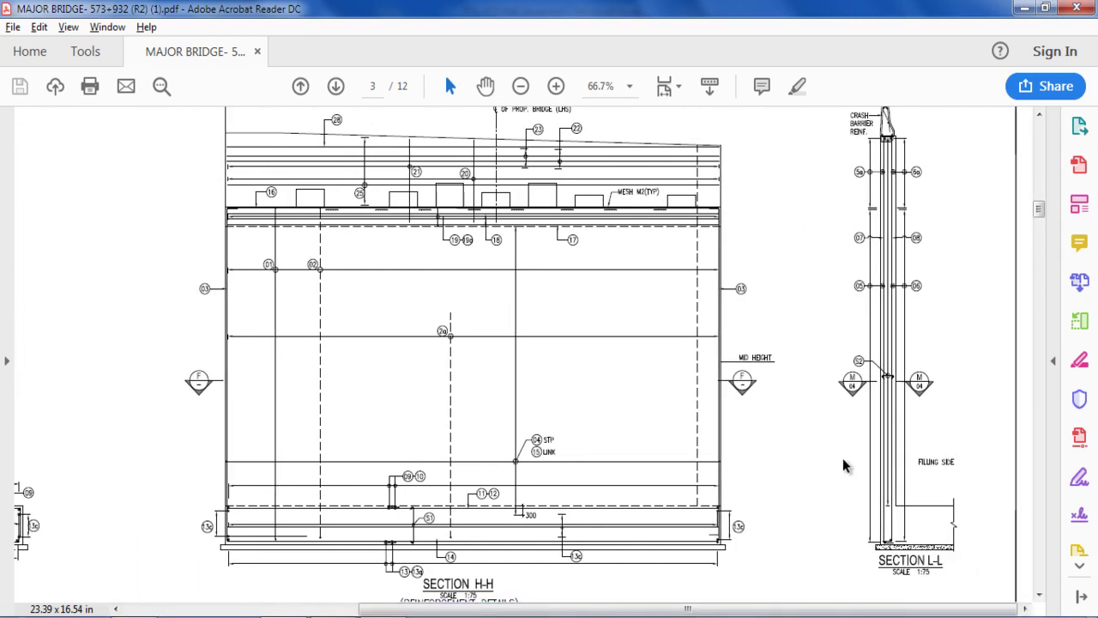
scroll(845, 466, "up", 3)
scroll(845, 465, "up", 1)
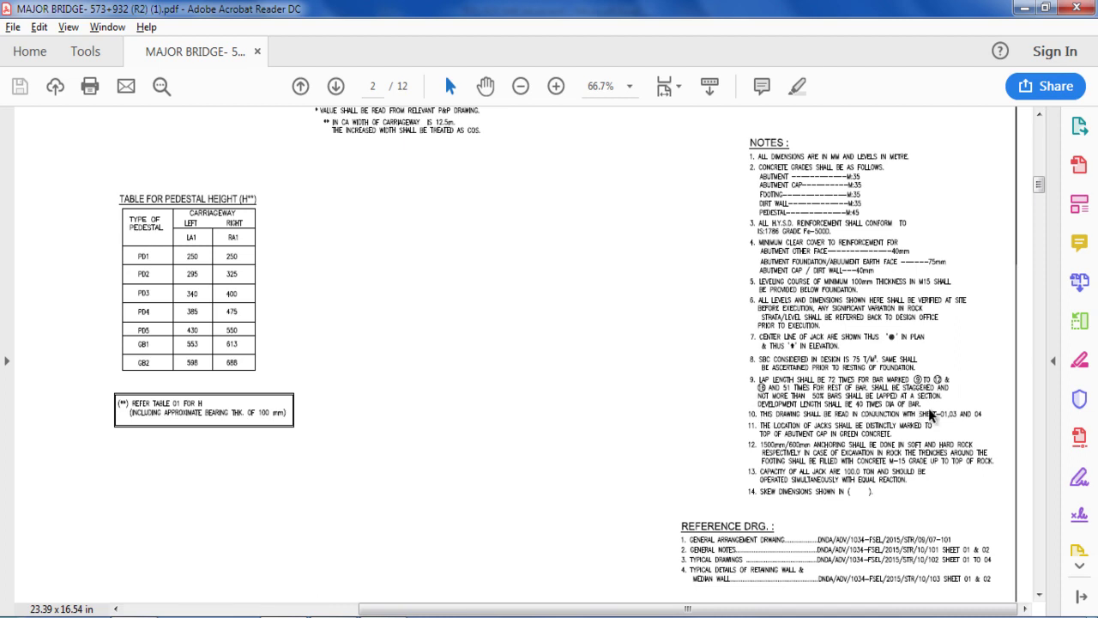
- Switch to the Excel bar bending schedule, open Calculator and halve the abutment height by computing 11415/2
mouse_move(333, 614)
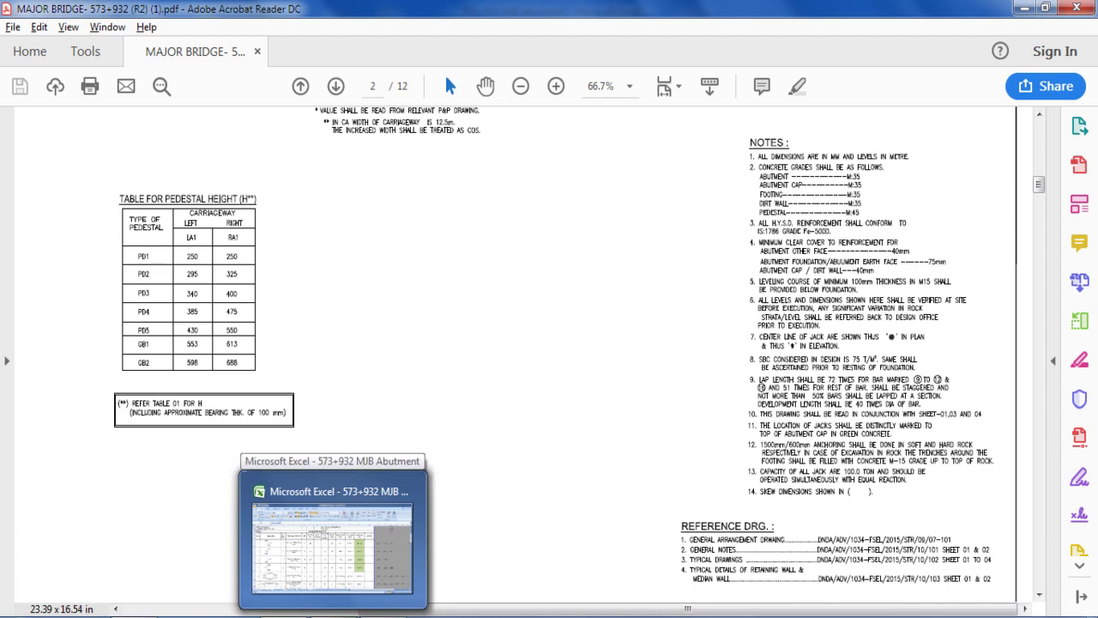
left_click(333, 540)
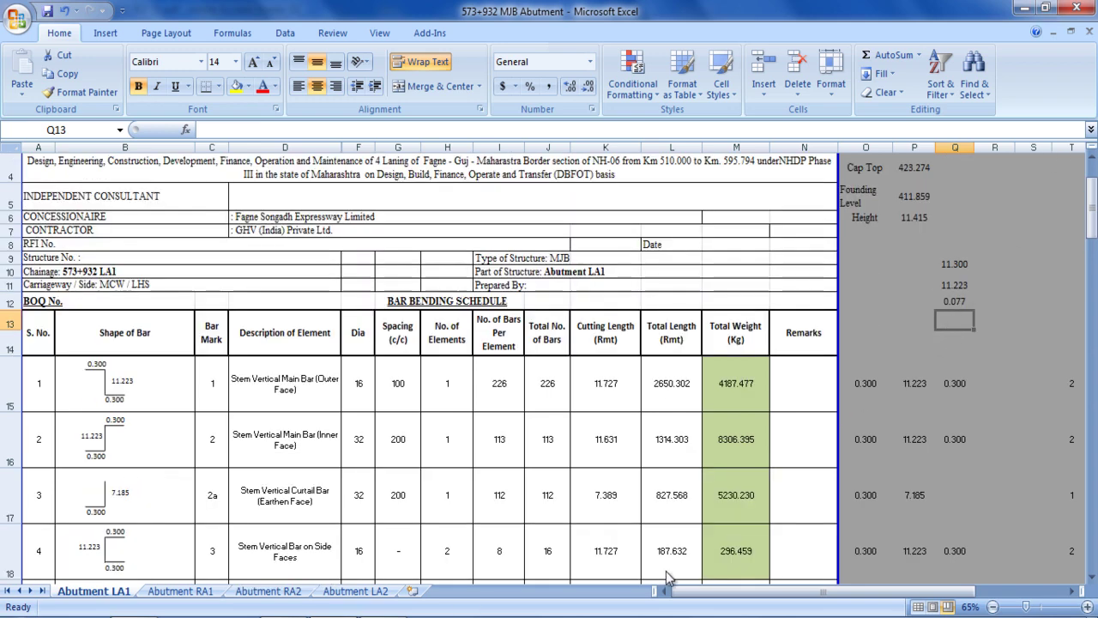
key("super")
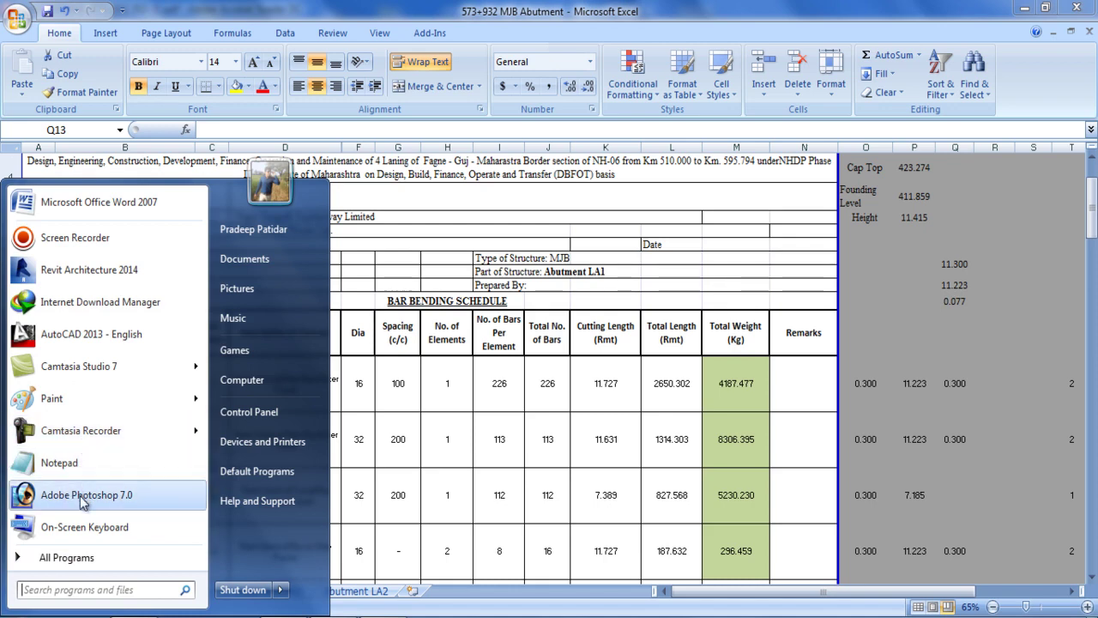
left_click(81, 591)
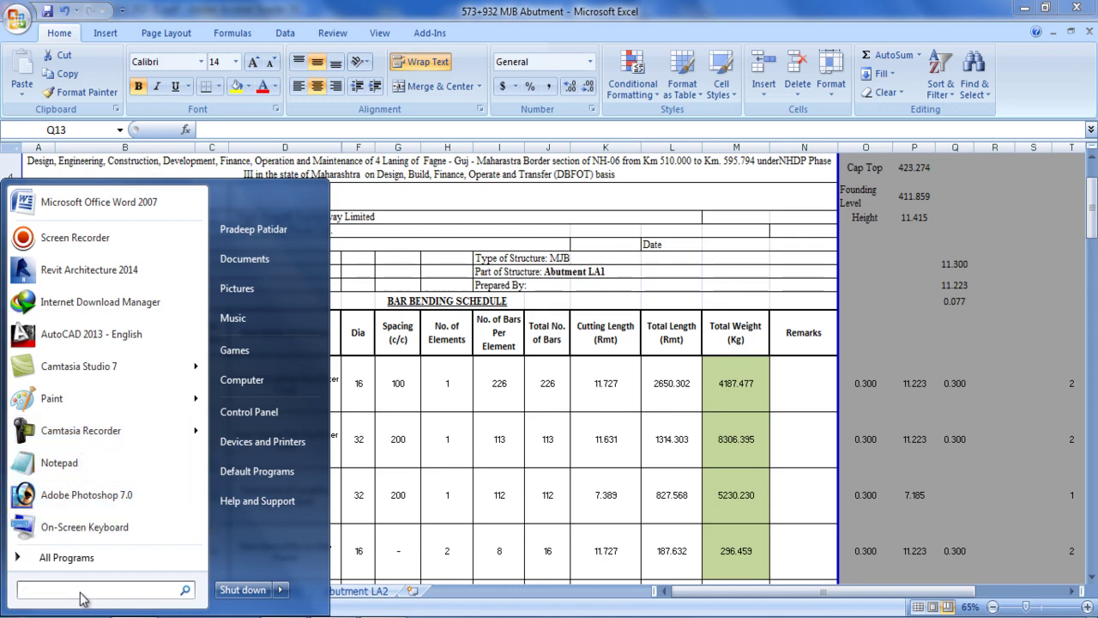
type("calcu")
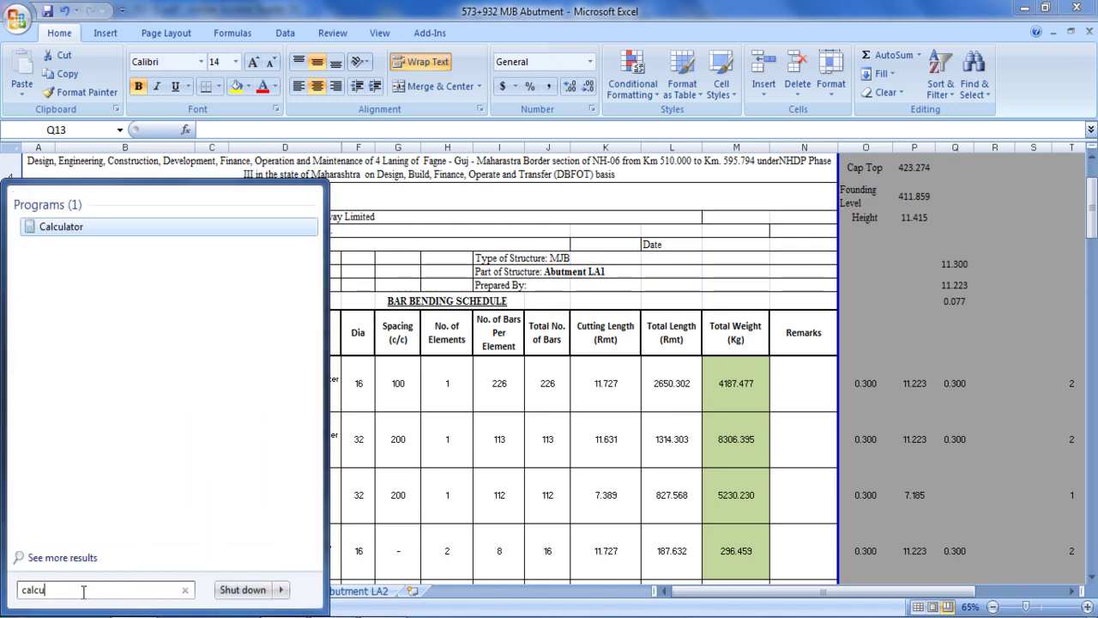
key("Escape")
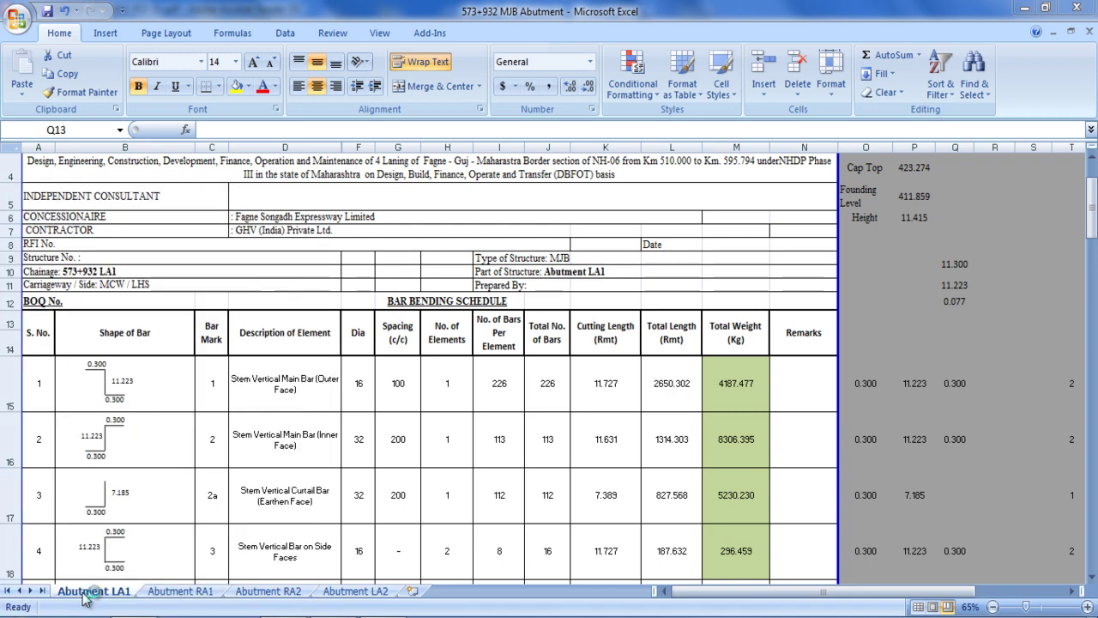
type("1141")
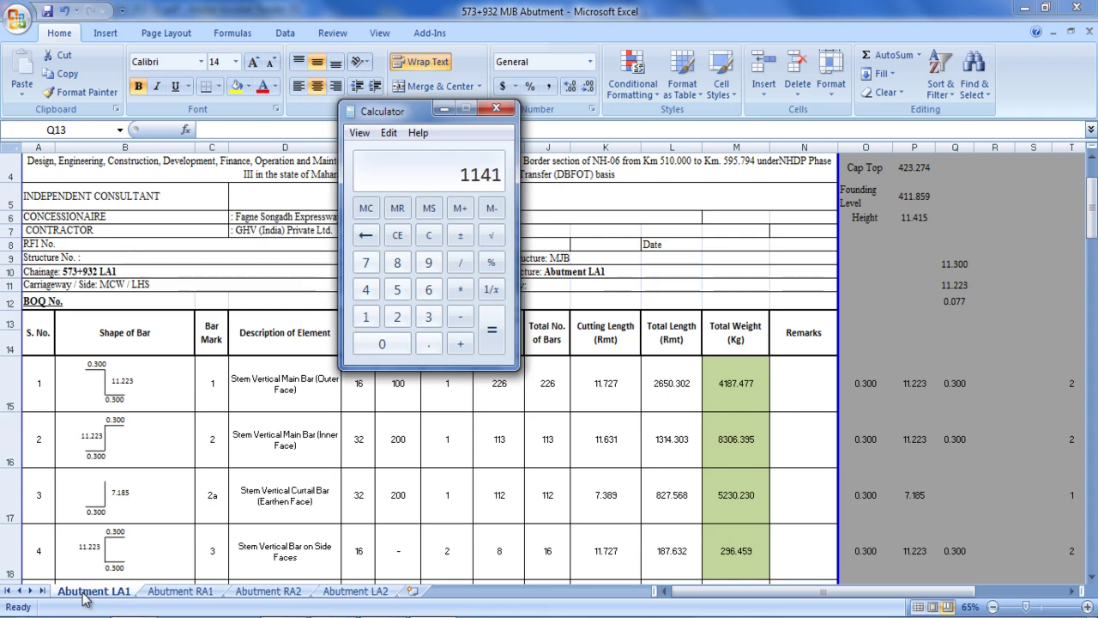
type("5/2")
key("Return")
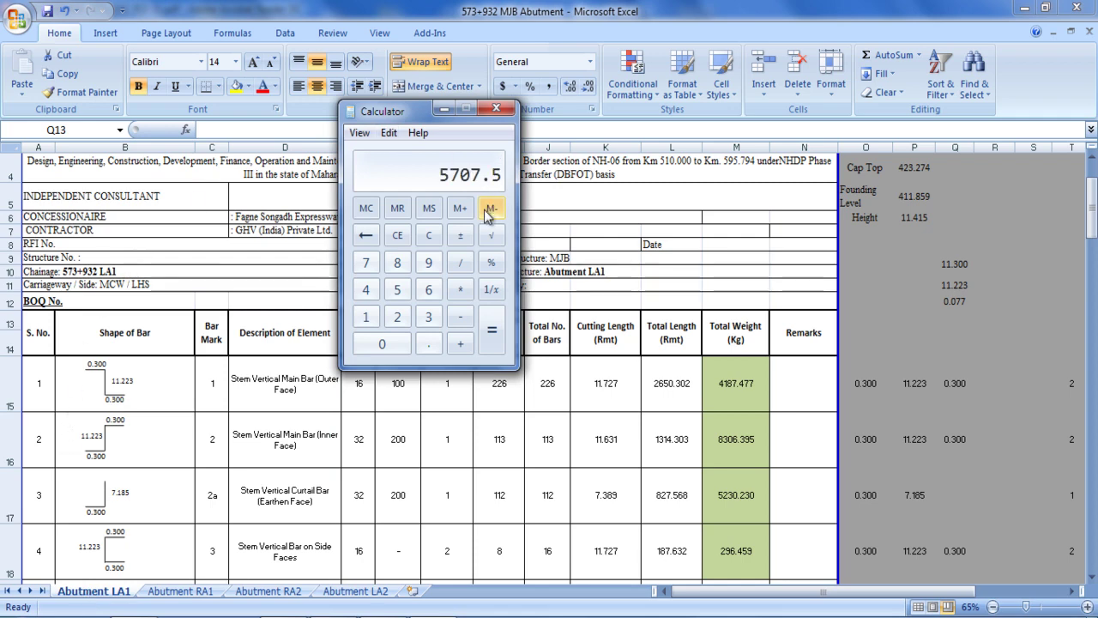
- Start an addition to the halved height in Calculator and look up bar mark 2a's diameter in the drawing's abutment reinforcement schedule
key("alt+F4")
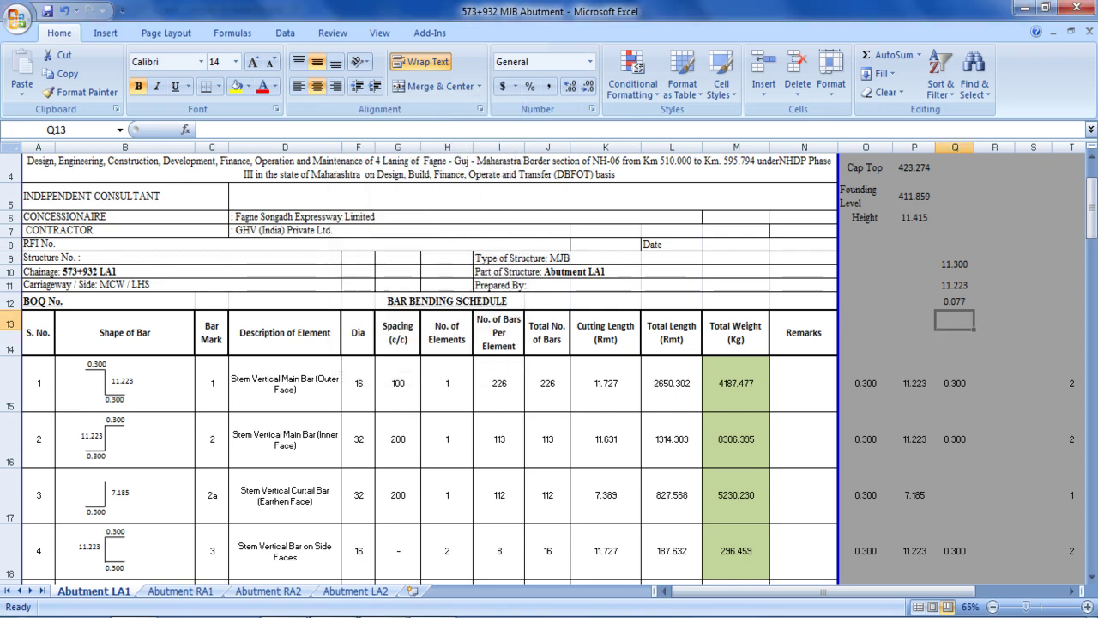
key("alt+Tab")
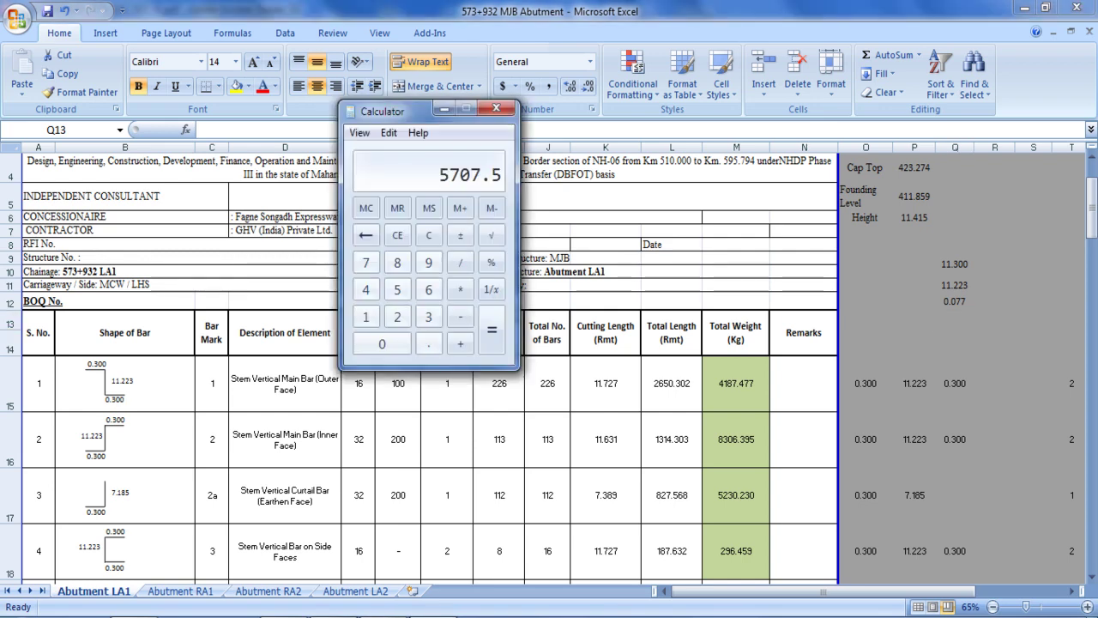
key("plus")
key("alt+Tab")
scroll(782, 471, "up", 3)
scroll(781, 472, "down", 5)
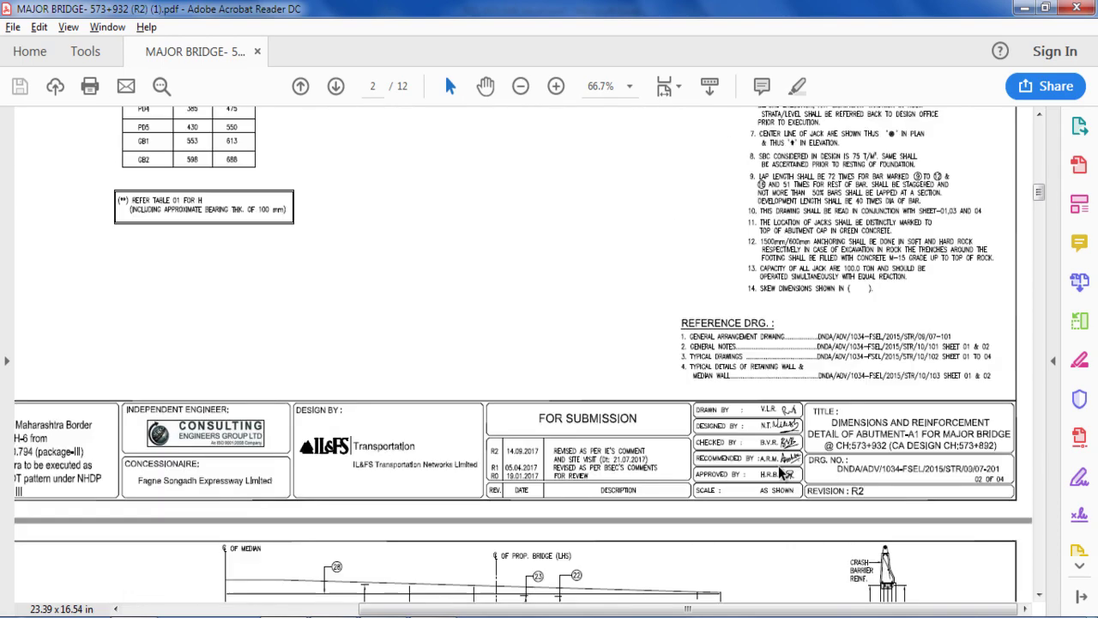
scroll(778, 469, "down", 15)
scroll(776, 465, "up", 1)
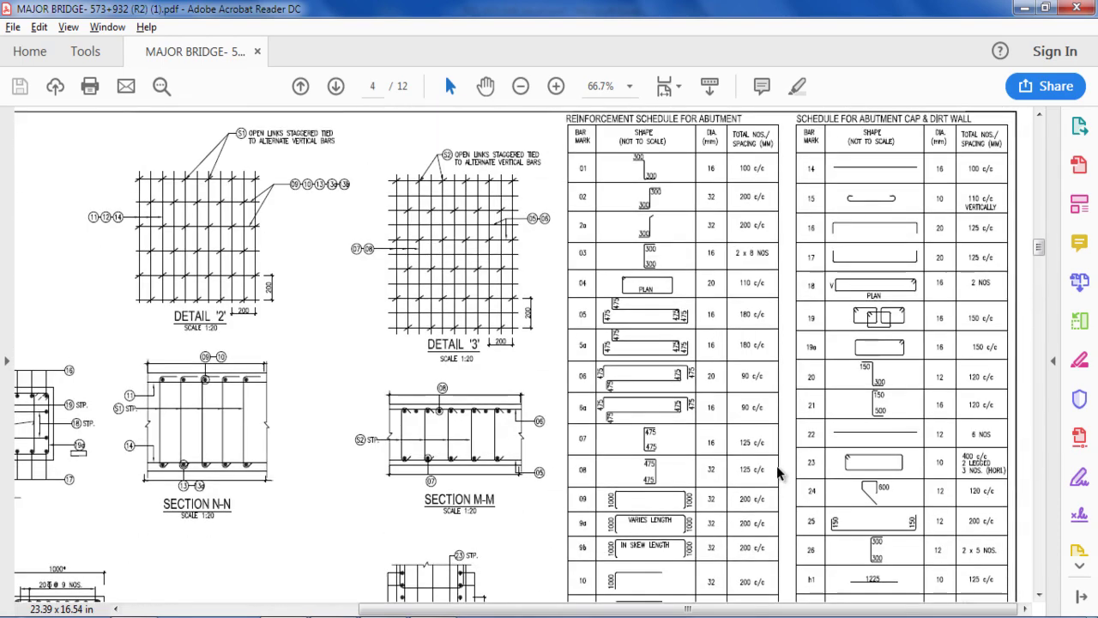
- Try to add the development length of 32*40 directly to the halved height in Calculator
key("alt+Tab")
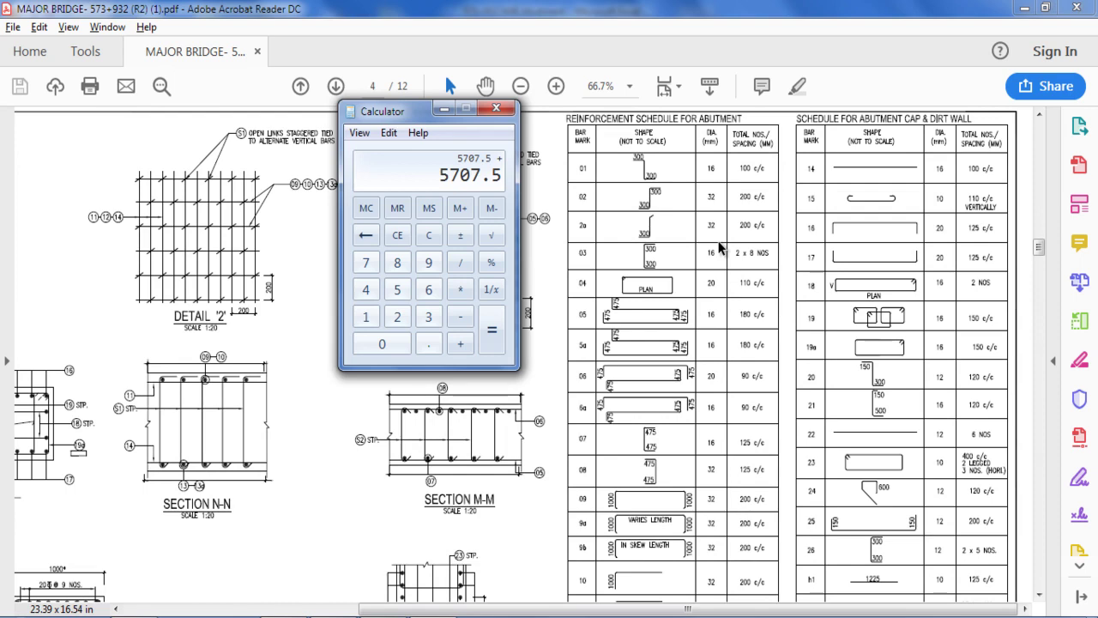
type("32")
key("asterisk")
type("40")
key("Return")
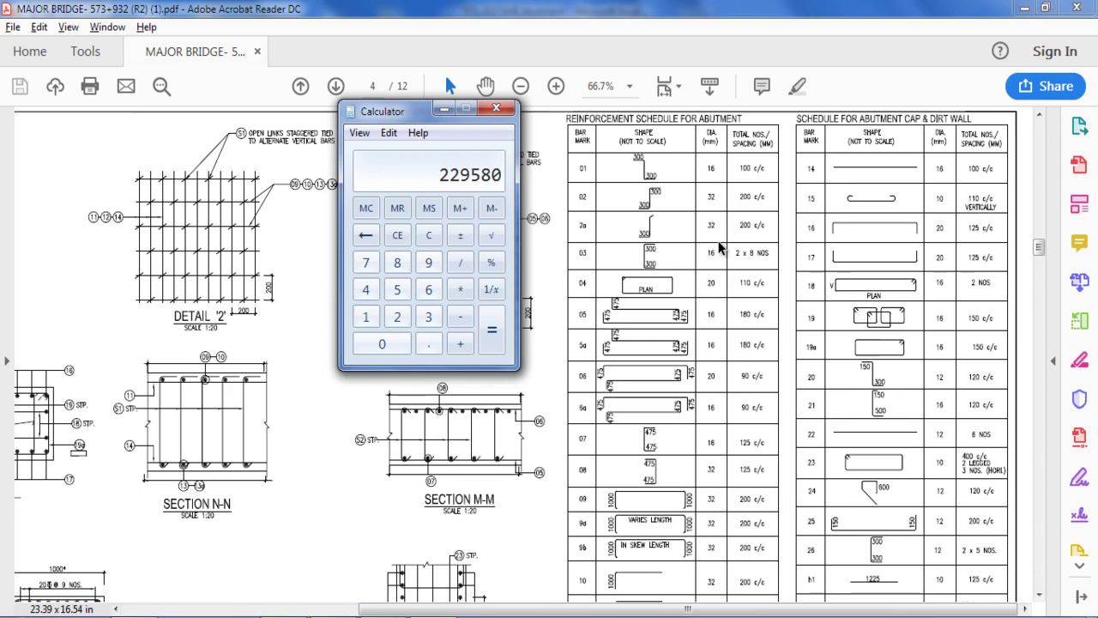
- Clear Calculator and compute half of the abutment height again as 11415/2
key("Escape")
type("1141")
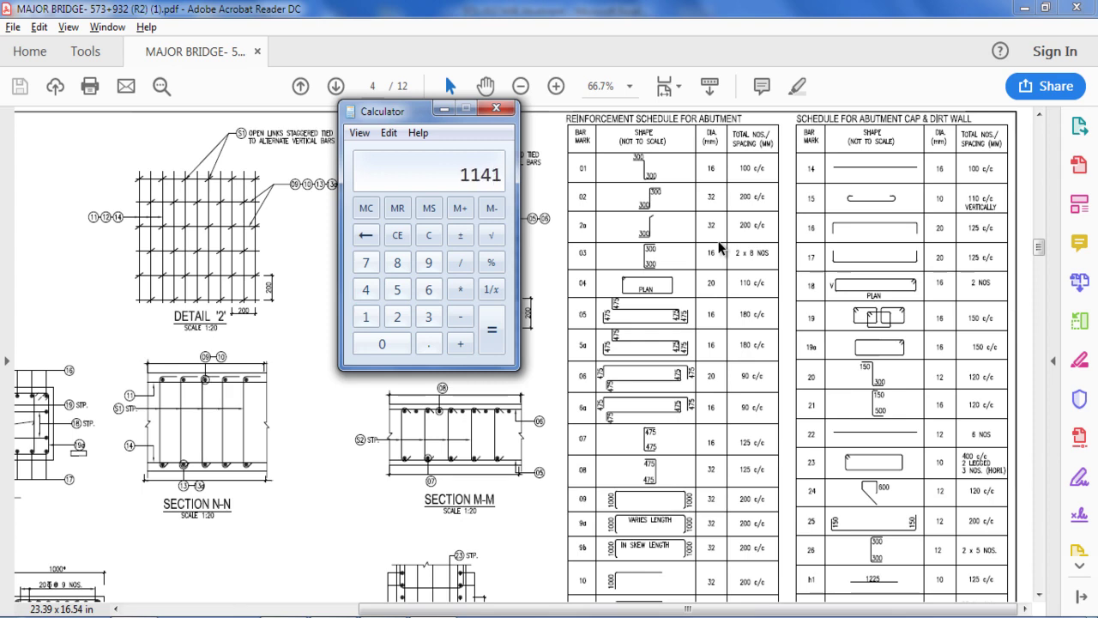
type("5/2")
key("Return")
- Compute the development length as 32*40 in Calculator and add the rounded half height of 5708
key("Escape")
type("32*40")
key("Return")
type("+5708")
key("Return")
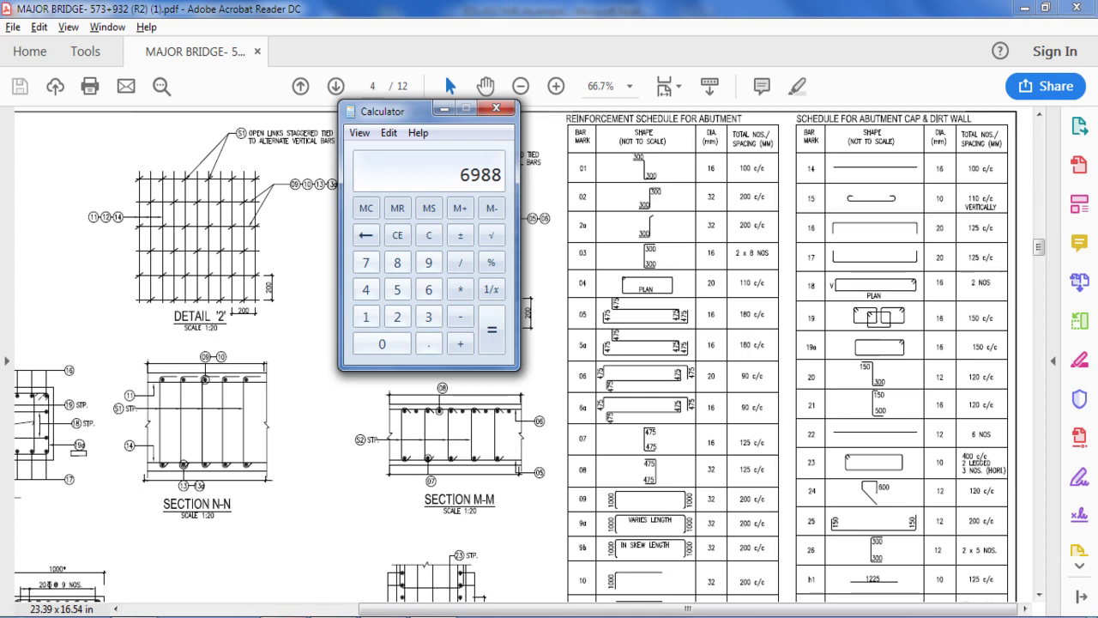
- Compare the Calculator result with the vertical length of bar mark 2a in the Excel bar bending schedule
mouse_move(300, 617)
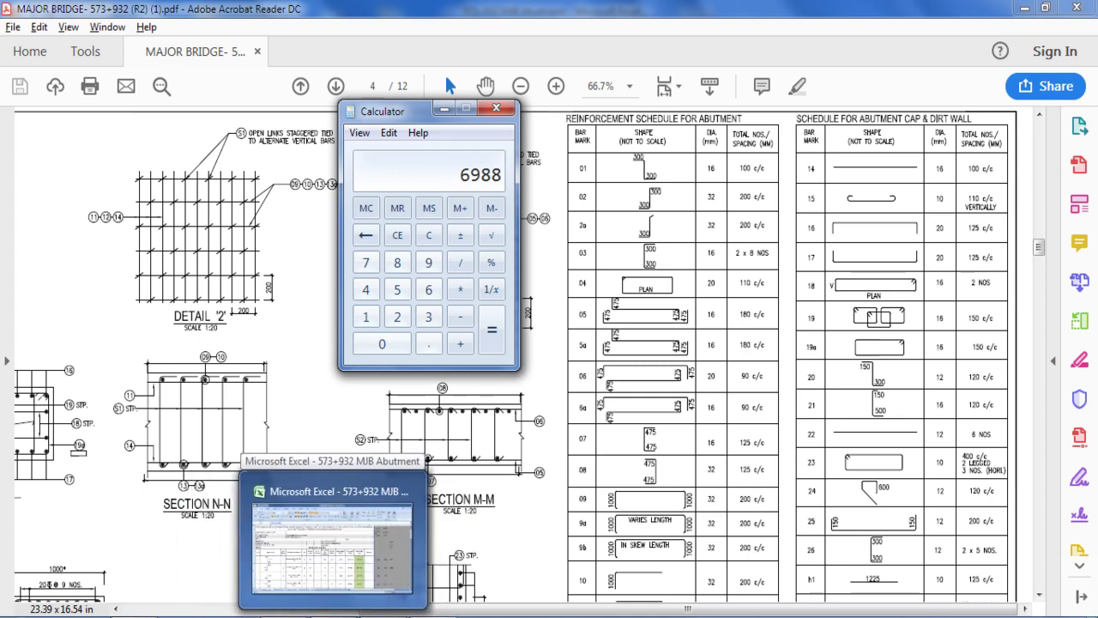
left_click(332, 540)
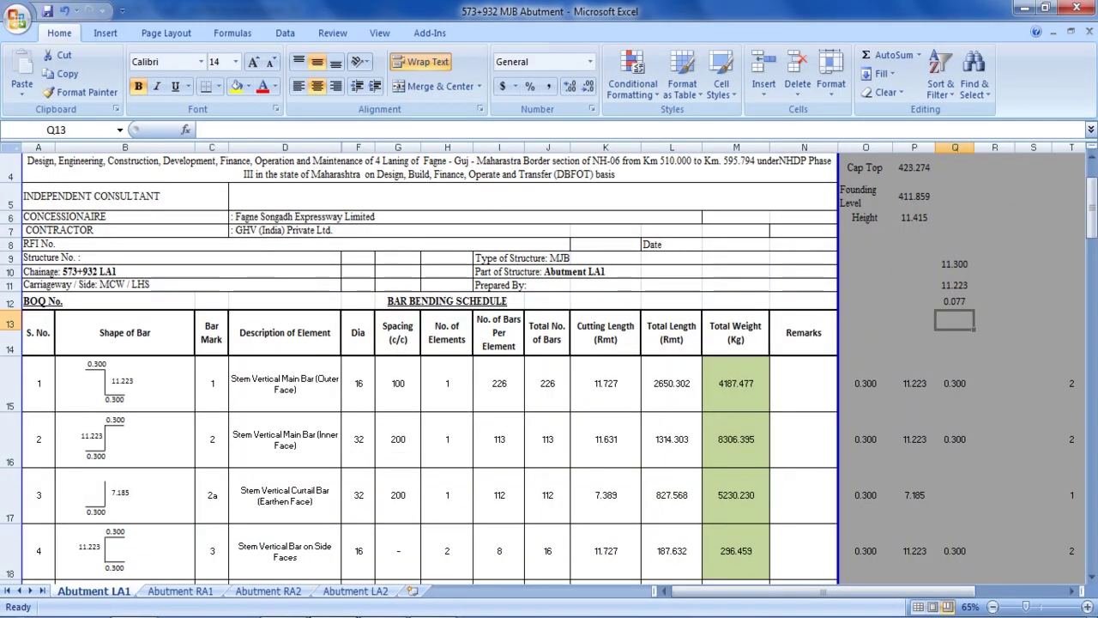
key("alt+Tab")
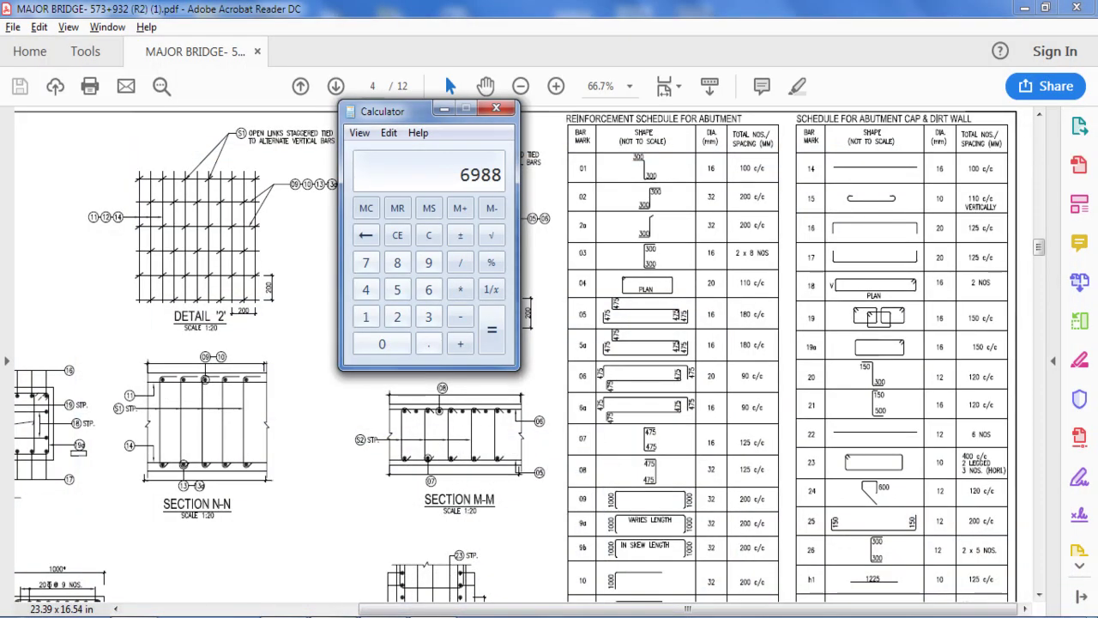
key("alt+Tab")
key("alt+Tab")
key("alt+Tab")
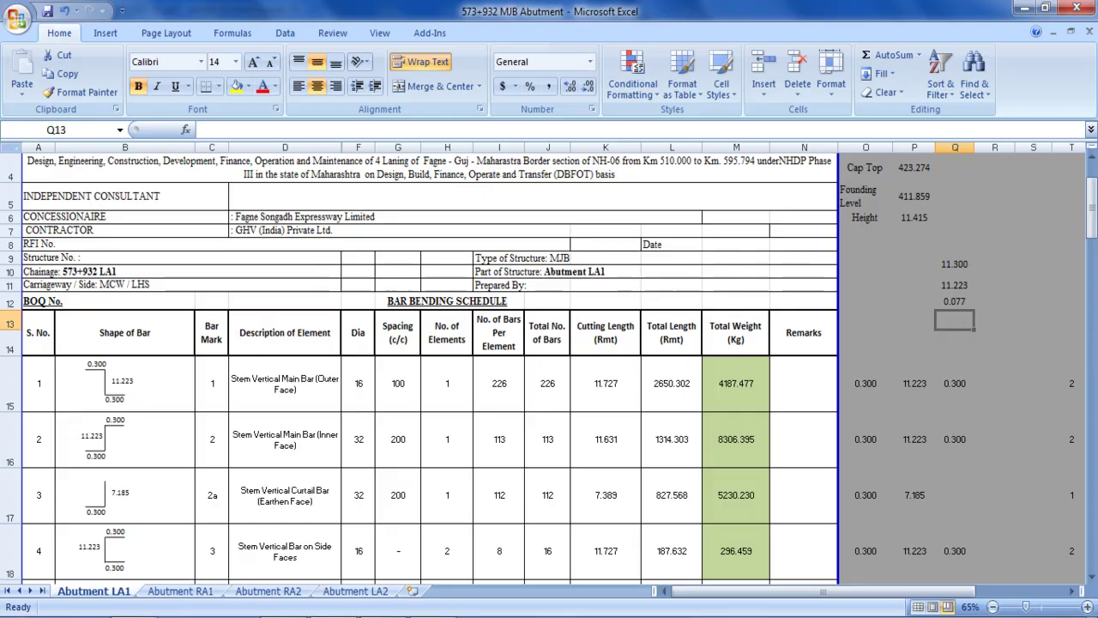
key("alt+Tab")
key("alt+Tab")
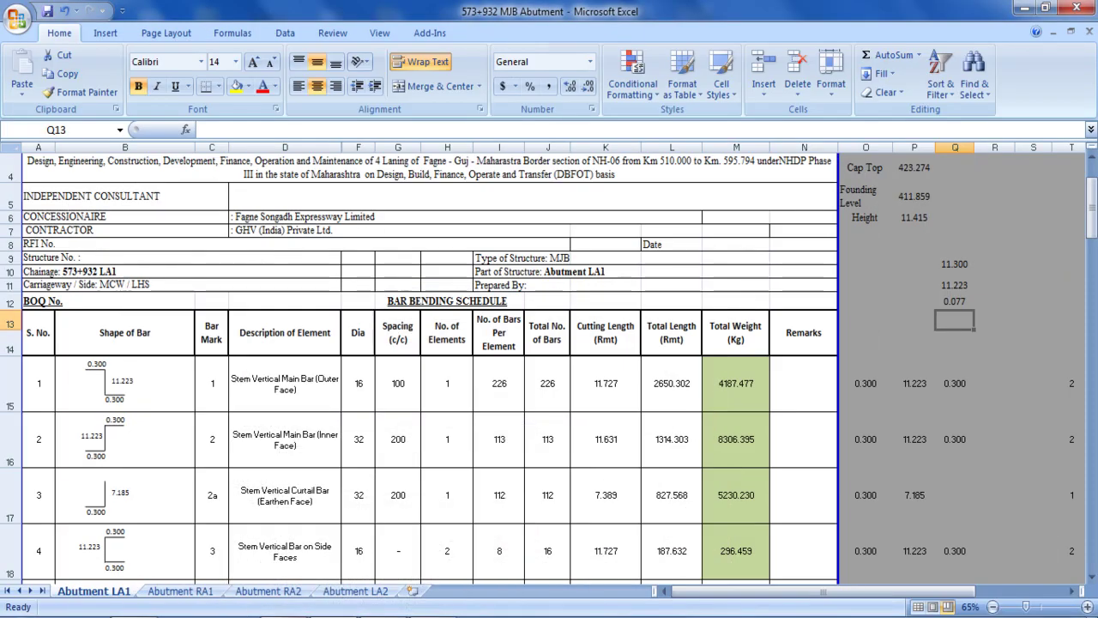
- Switch to the drawing in Adobe Acrobat Reader and examine the stem bars around mid height in Section G-G
key("alt+Tab")
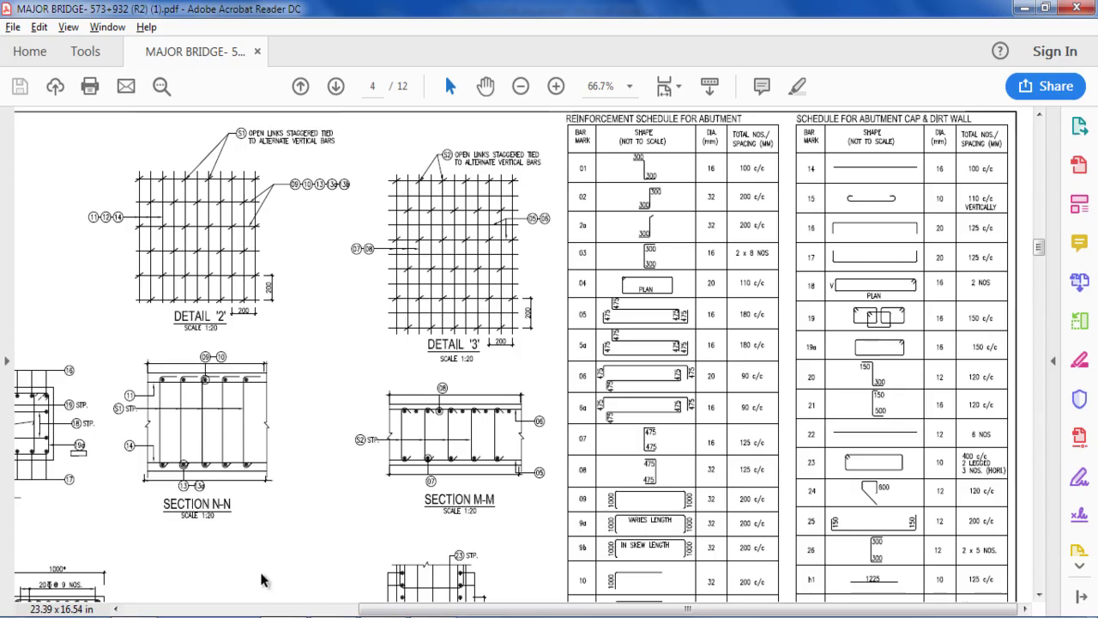
left_click_drag(624, 608, 337, 606)
scroll(506, 521, "up", 10)
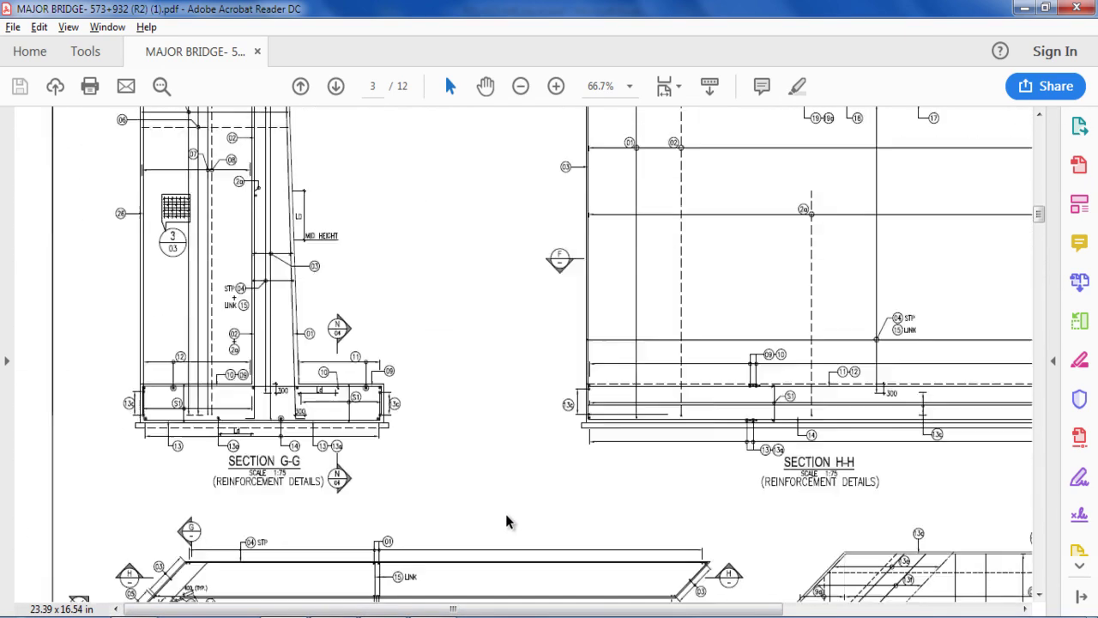
scroll(506, 521, "down", 2)
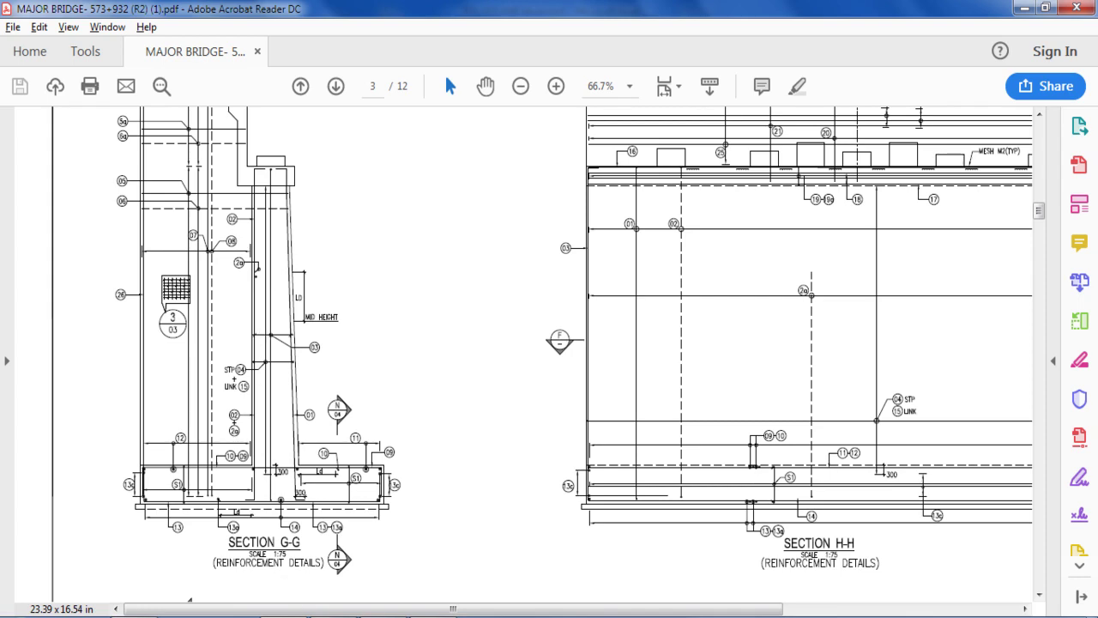
- Switch to the Excel bar bending schedule and review the row for the stem vertical bars on side faces
key("alt+Tab")
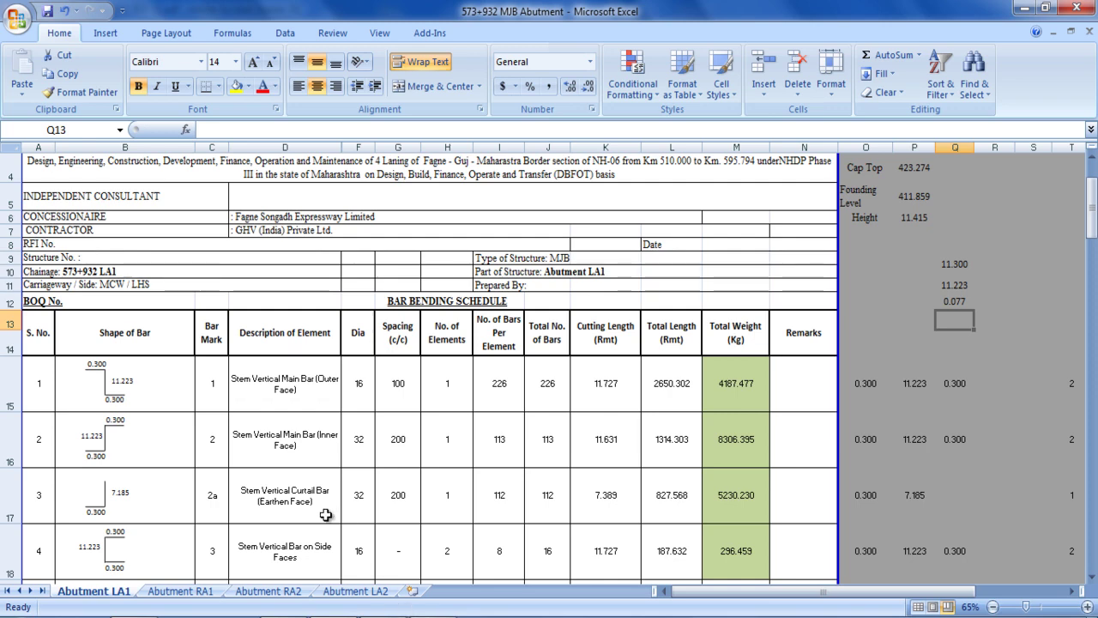
scroll(307, 491, "down", 1)
scroll(306, 490, "down", 1)
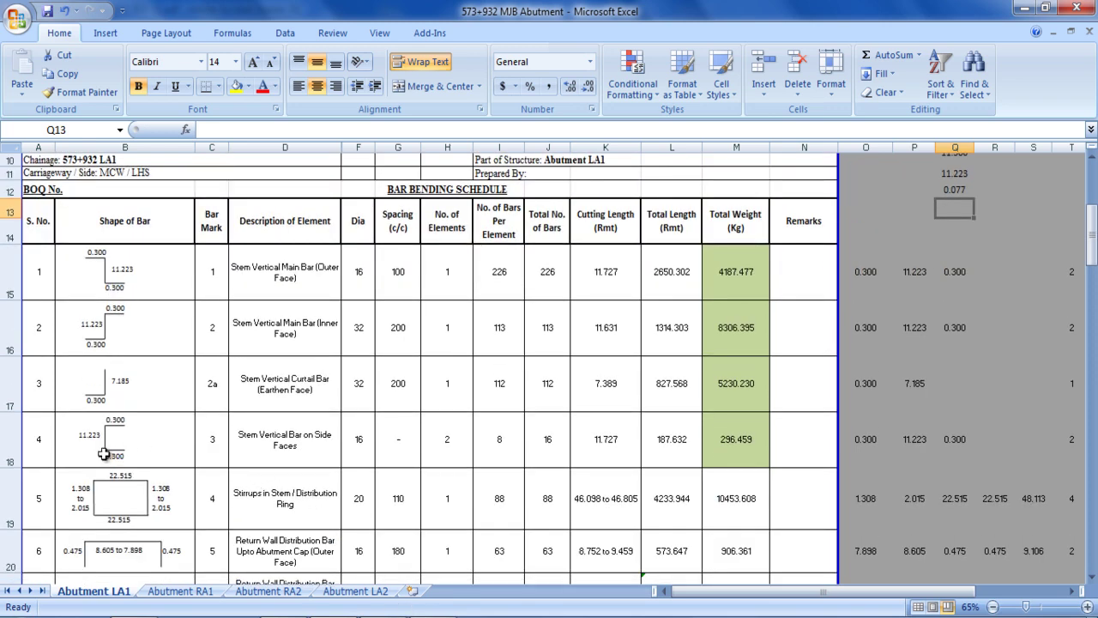
- Check bar mark 3 in the drawing's Section G-G against the row for stem vertical bars on side faces in Excel
key("alt+Tab")
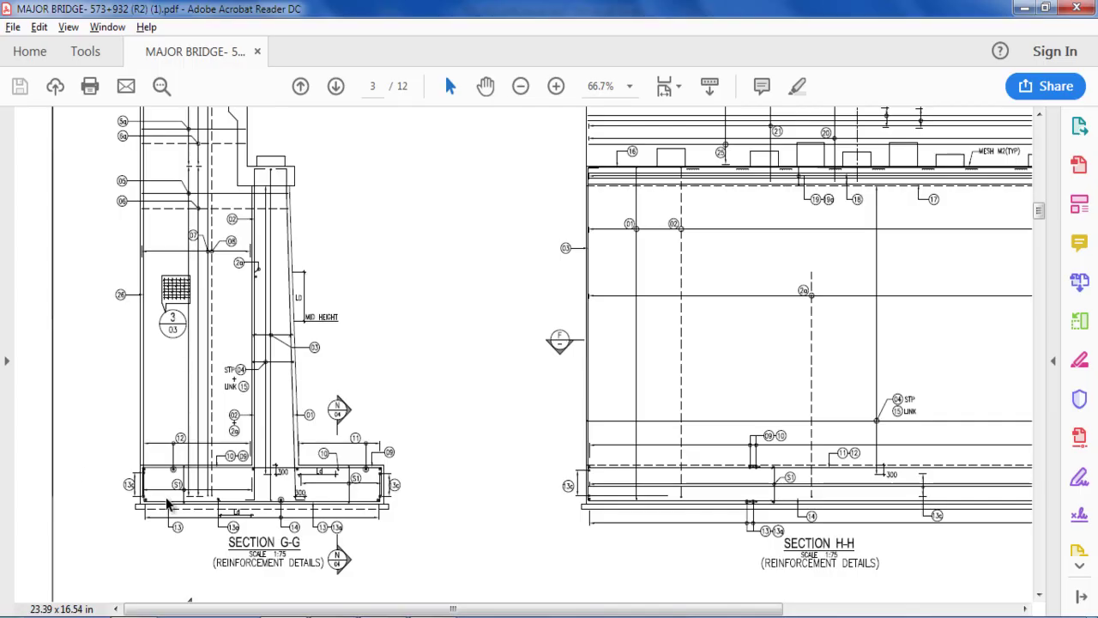
scroll(167, 503, "up", 1)
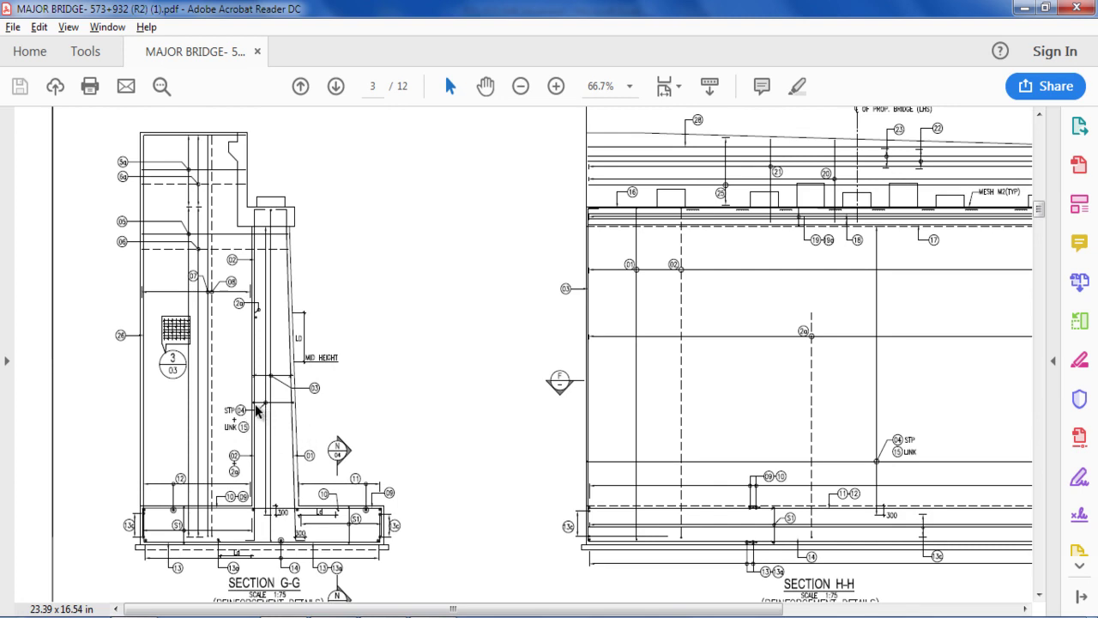
key("alt+Tab")
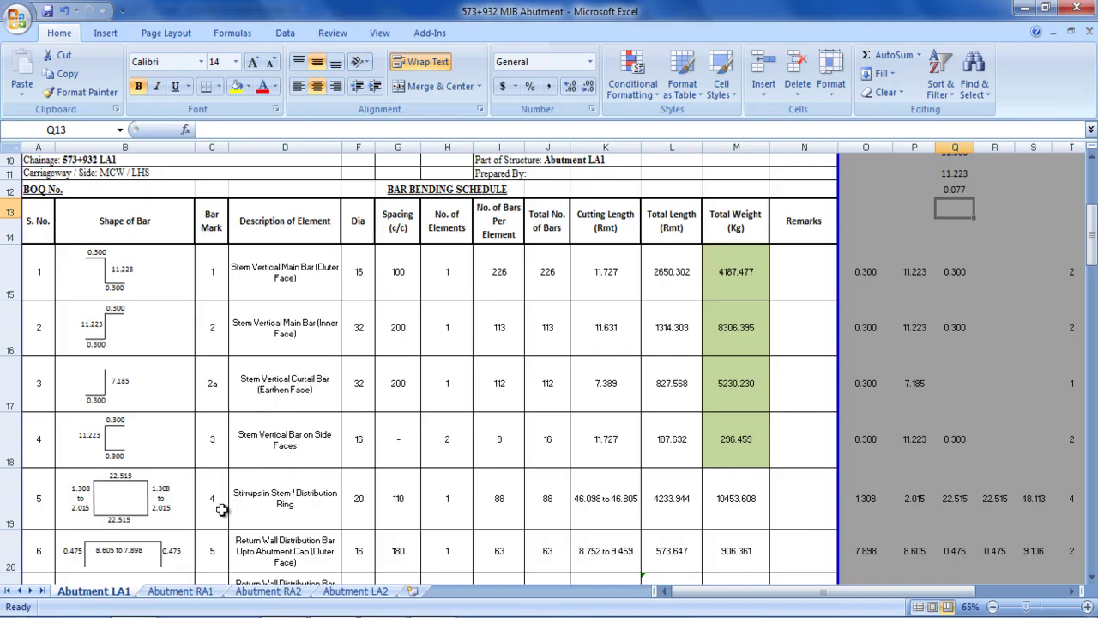
left_click(30, 444)
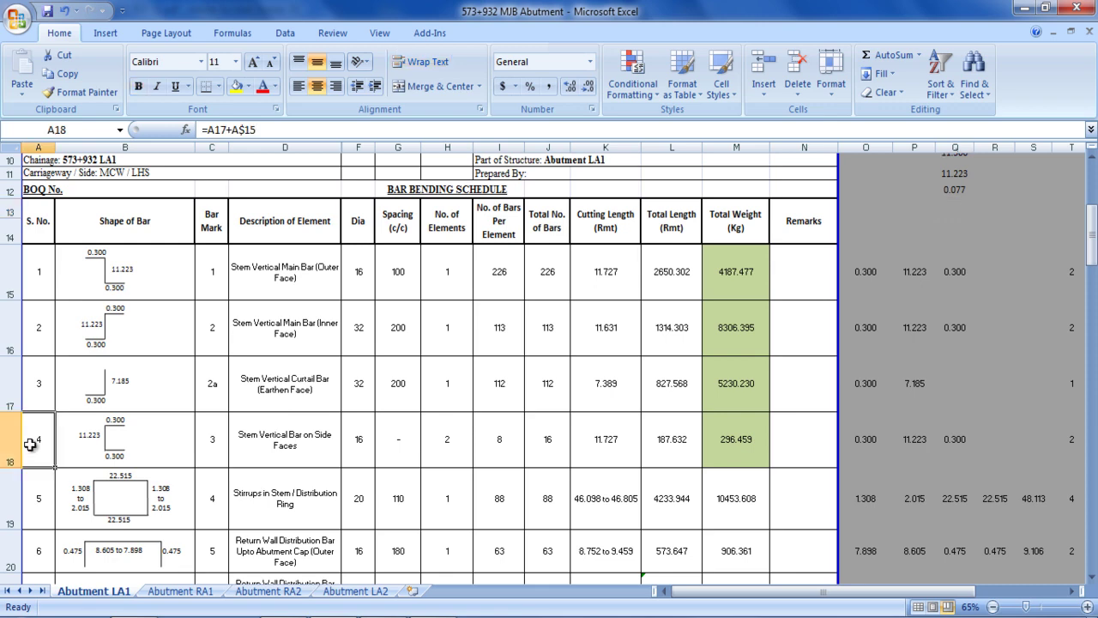
left_click(219, 458)
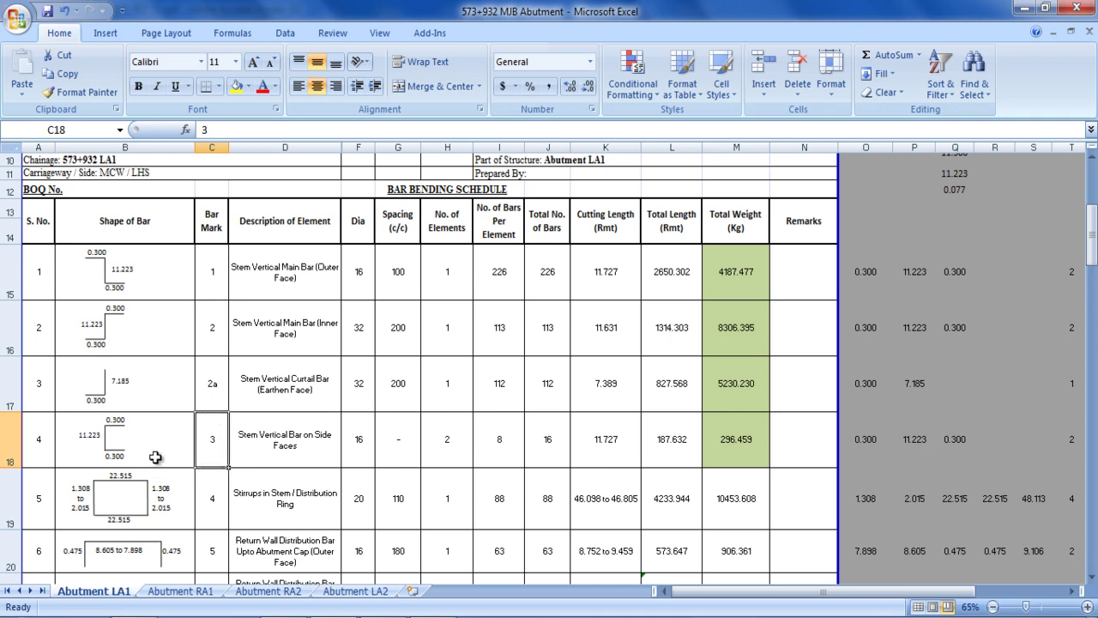
- Switch to the drawing in Adobe Acrobat Reader and examine the bar mark 03 positions at the stem ends in Section F-F
key("alt+Tab")
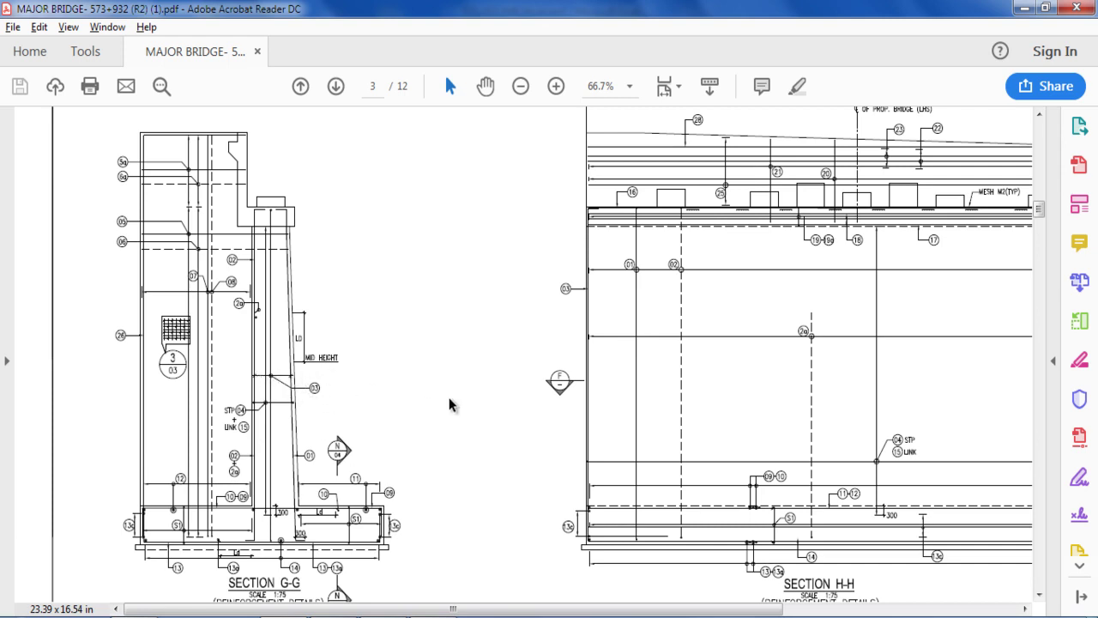
scroll(448, 401, "up", 2)
scroll(343, 403, "down", 9)
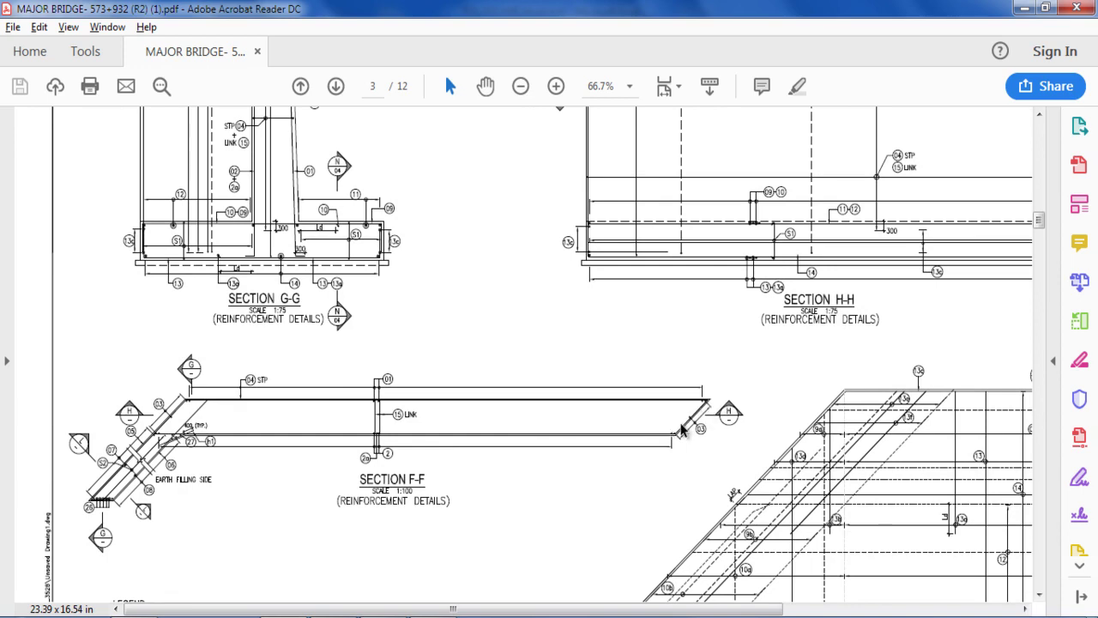
key("alt+Tab")
key("alt+Tab")
- Review the reinforcement schedule for the abutment on page 4 of the drawing and return to Section F-F
scroll(754, 442, "down", 5)
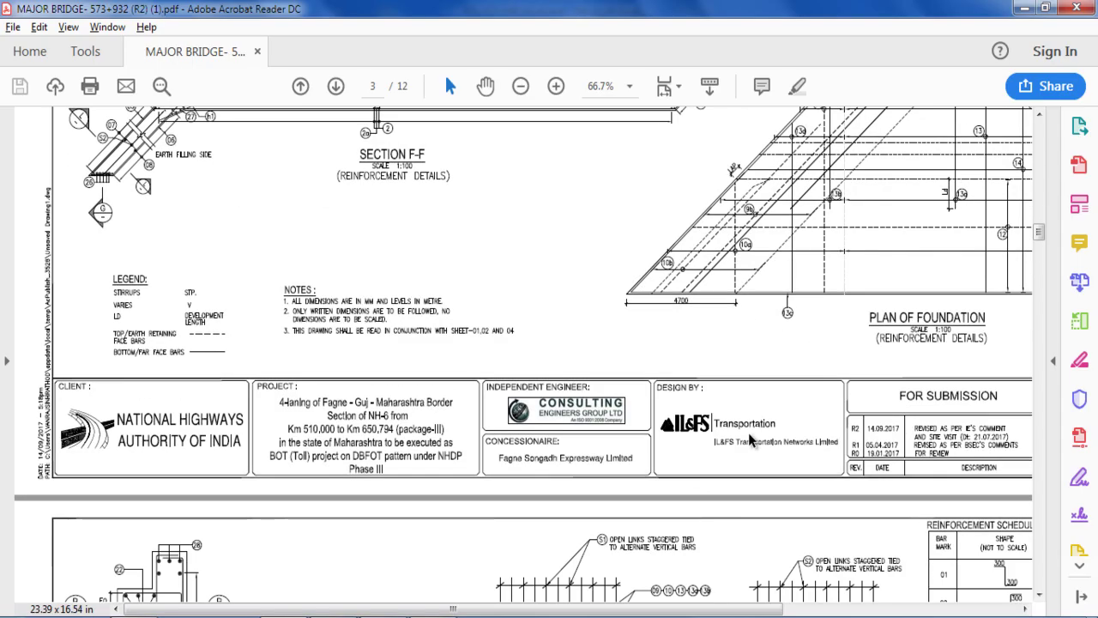
left_click_drag(690, 614, 832, 615)
scroll(822, 426, "down", 15)
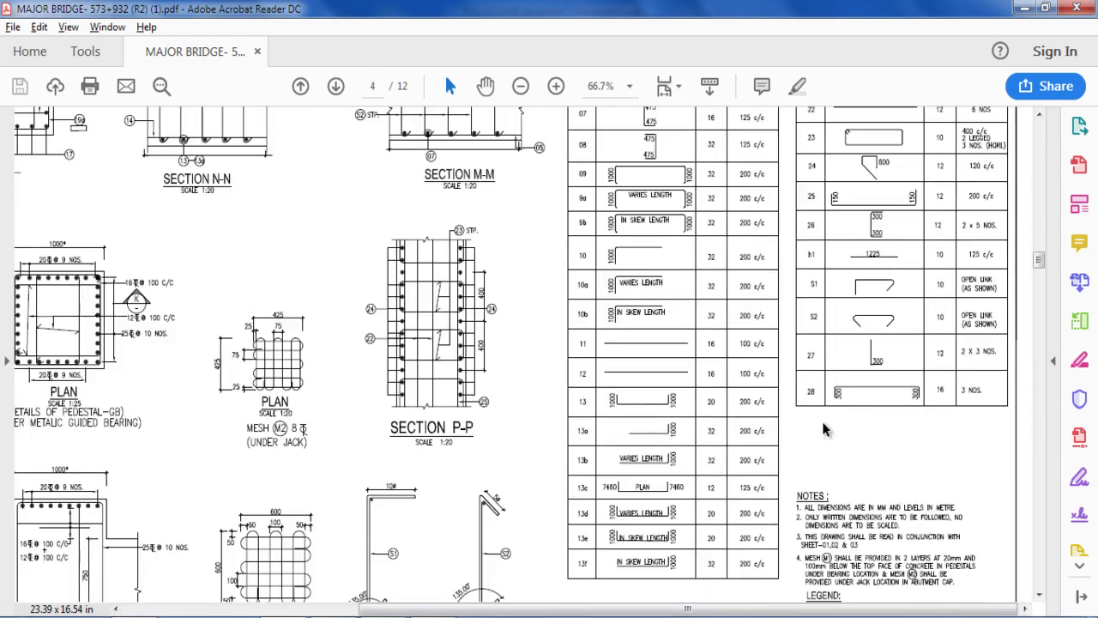
scroll(822, 426, "down", 8)
scroll(820, 427, "up", 18)
scroll(819, 426, "up", 5)
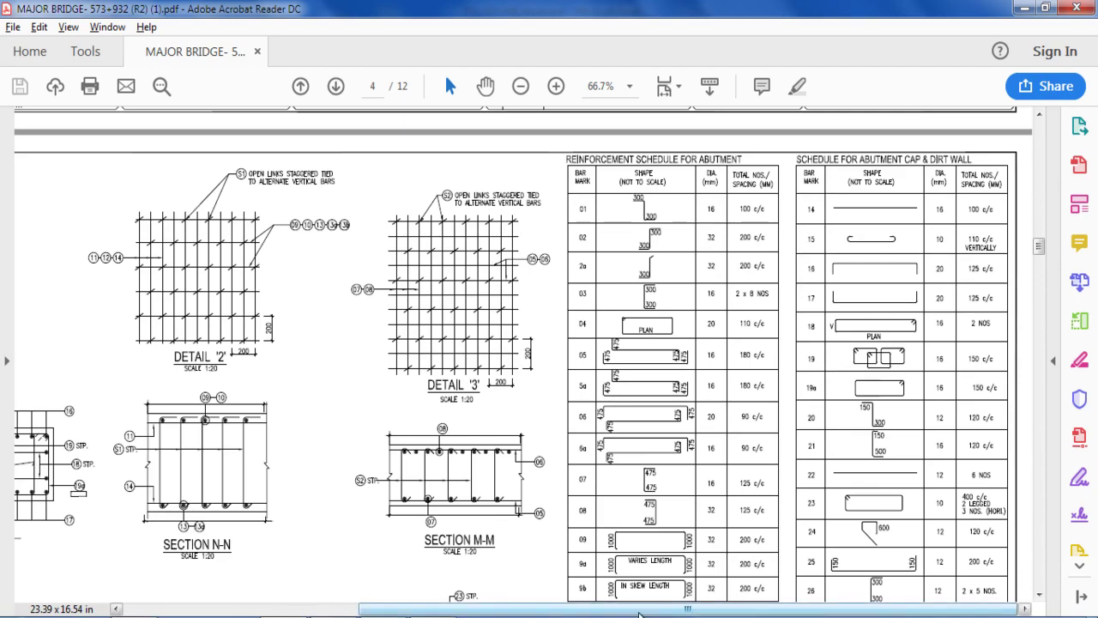
left_click_drag(638, 611, 339, 612)
scroll(365, 498, "down", 10)
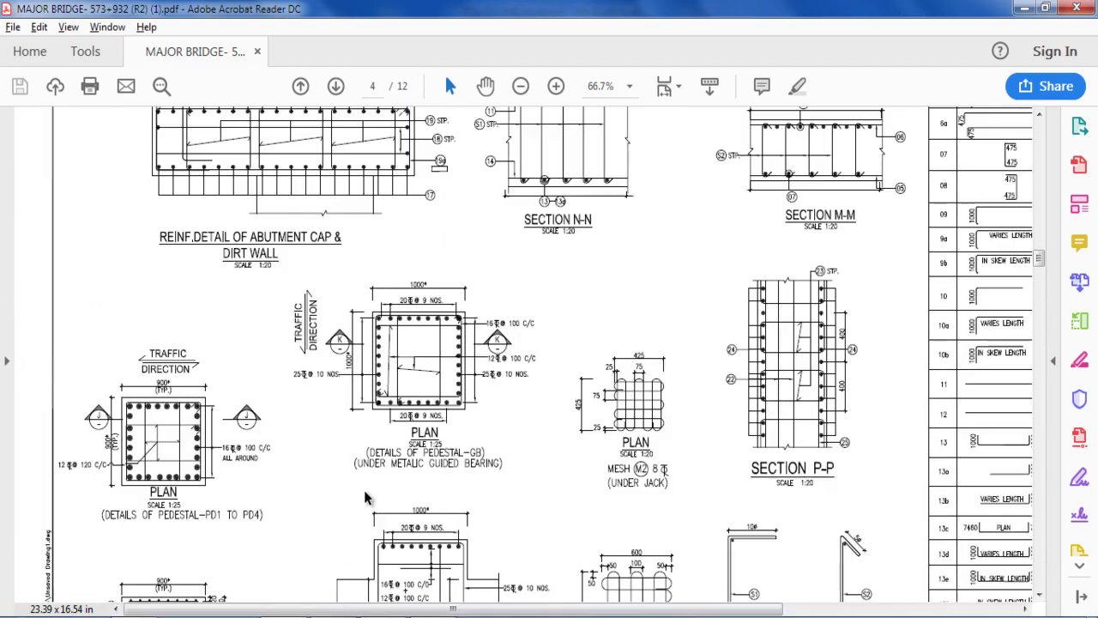
scroll(364, 498, "up", 15)
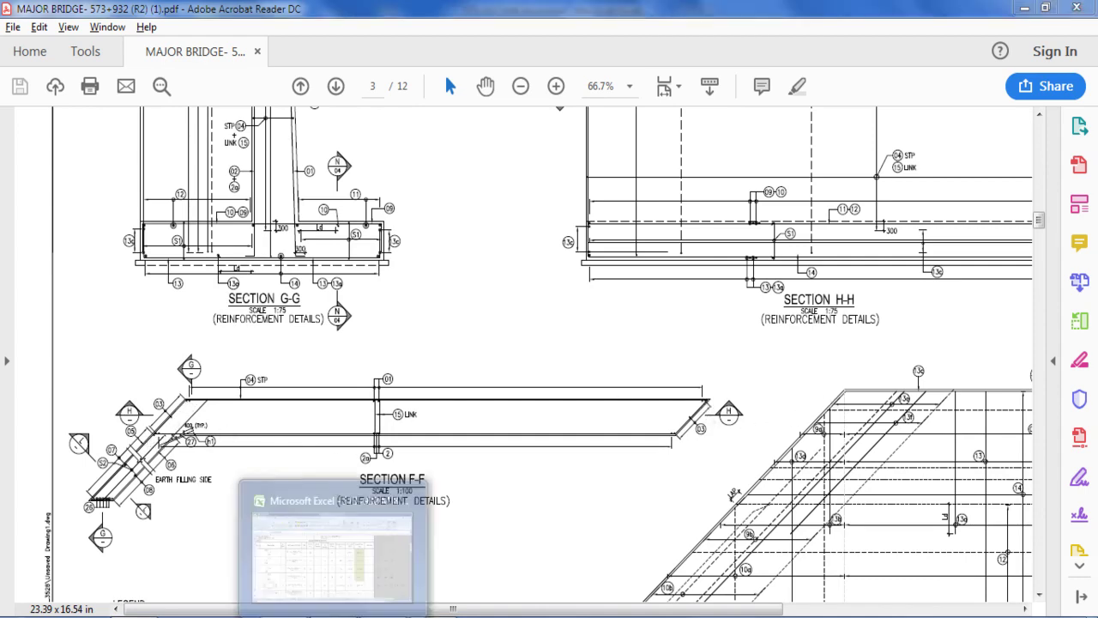
- Compare the Excel row for stirrups in stem, bar mark 4, with the stirrups shown in the drawing's Section G-G
left_click(266, 506)
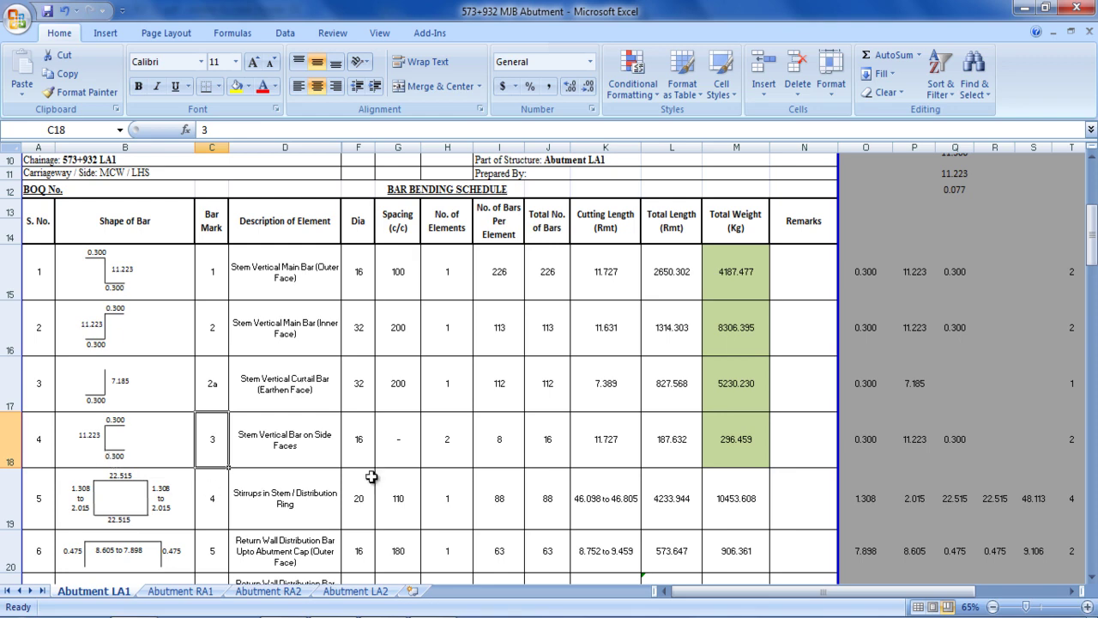
scroll(125, 521, "down", 2)
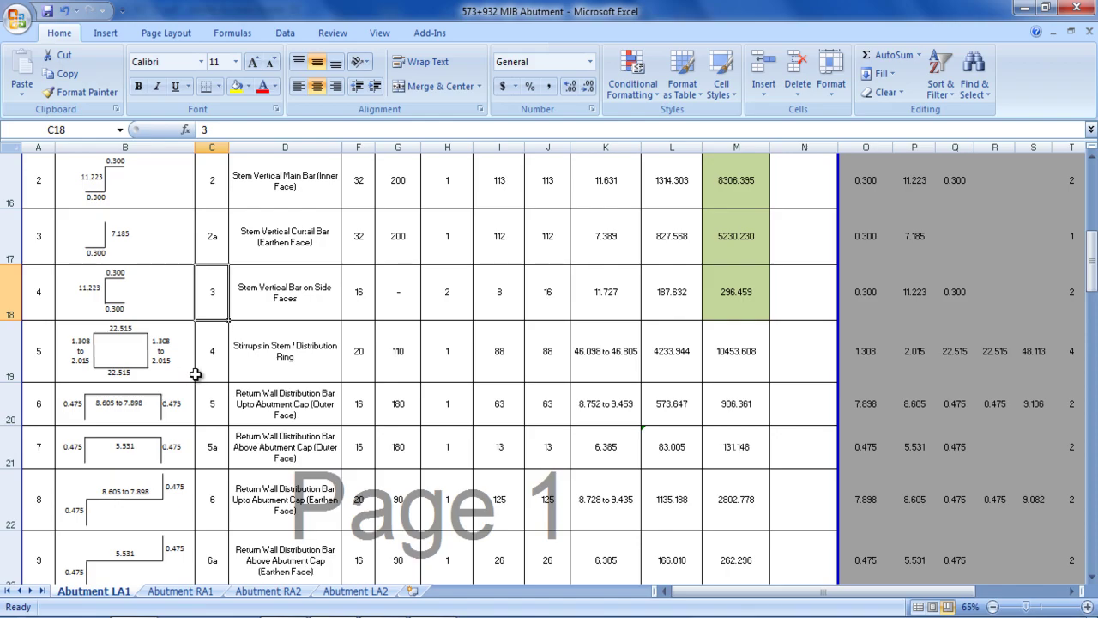
key("alt+Tab")
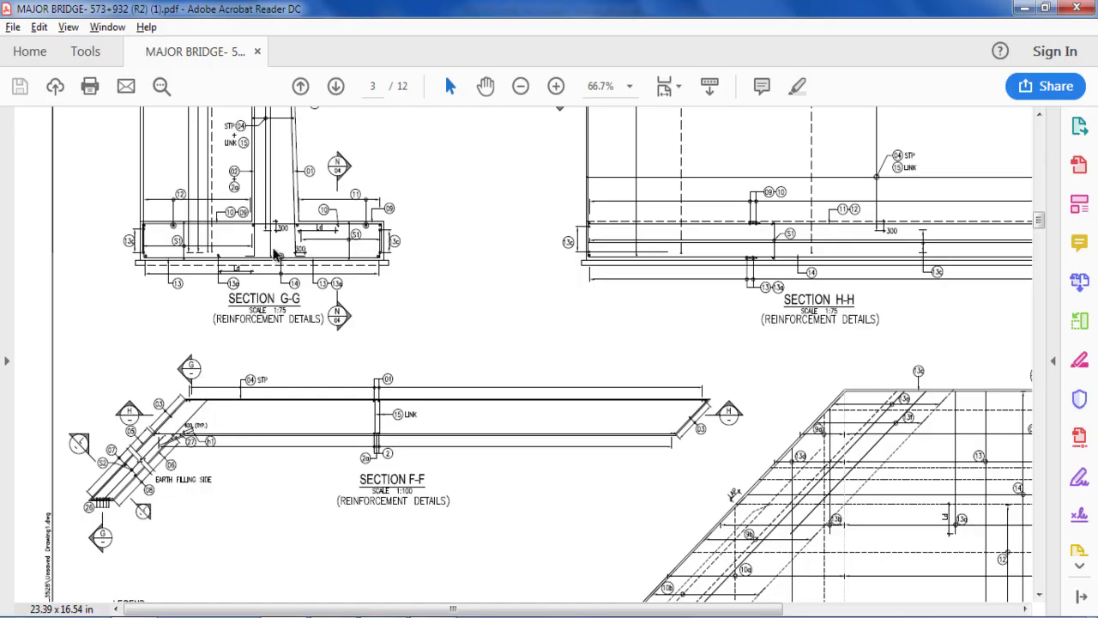
scroll(351, 300, "up", 3)
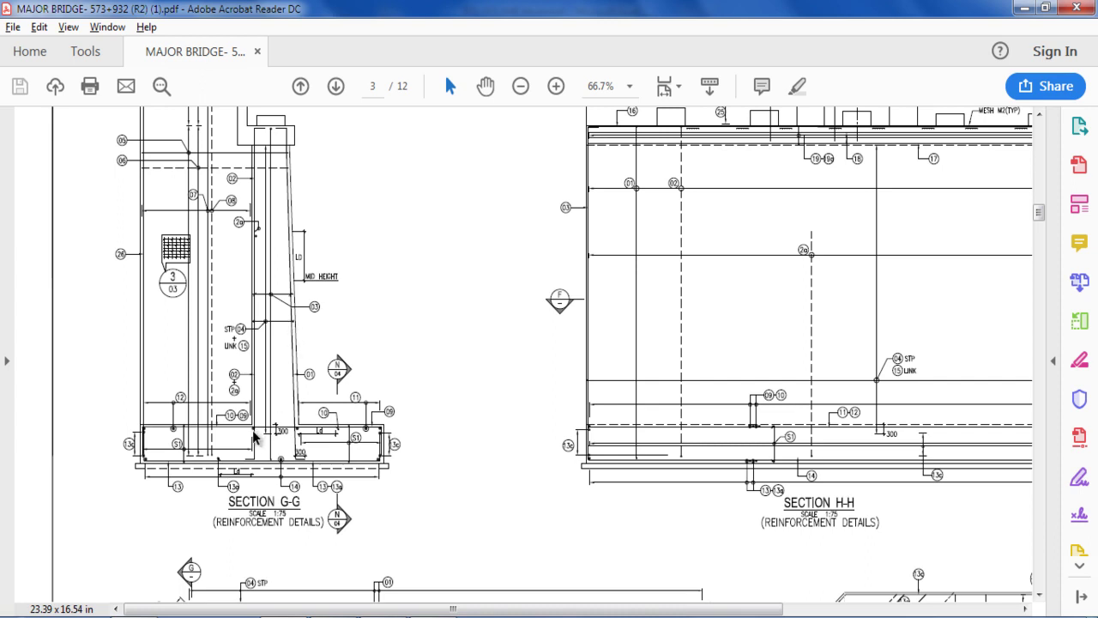
key("alt+Tab")
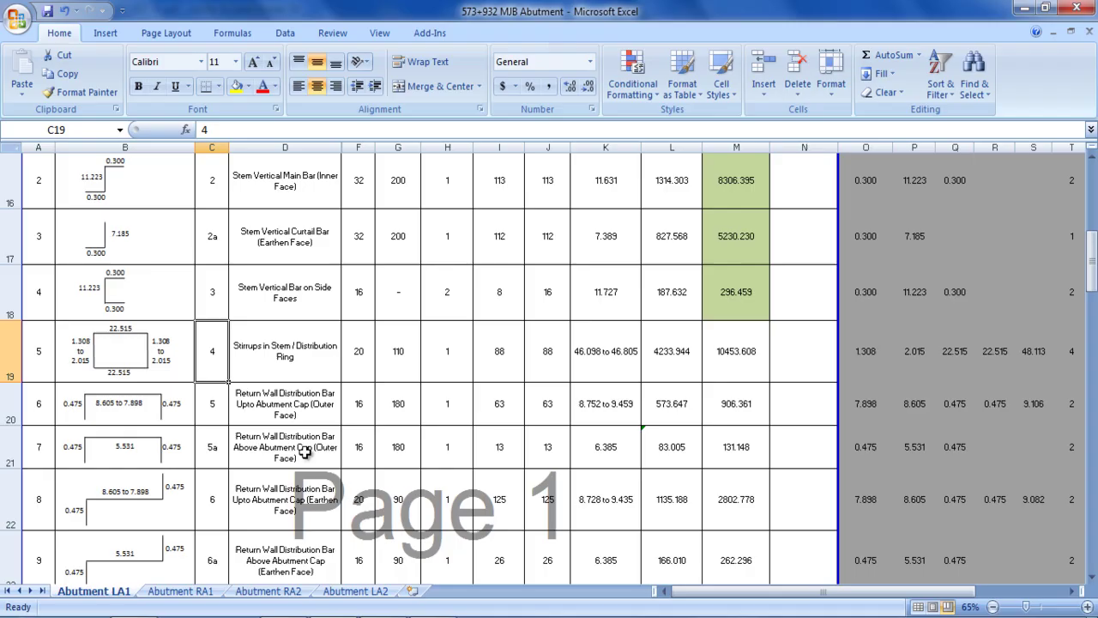
- Compute the stirrup's skew side length in Calculator as 1500 - 75 - 40, divided by 0.707
key("alt+Tab")
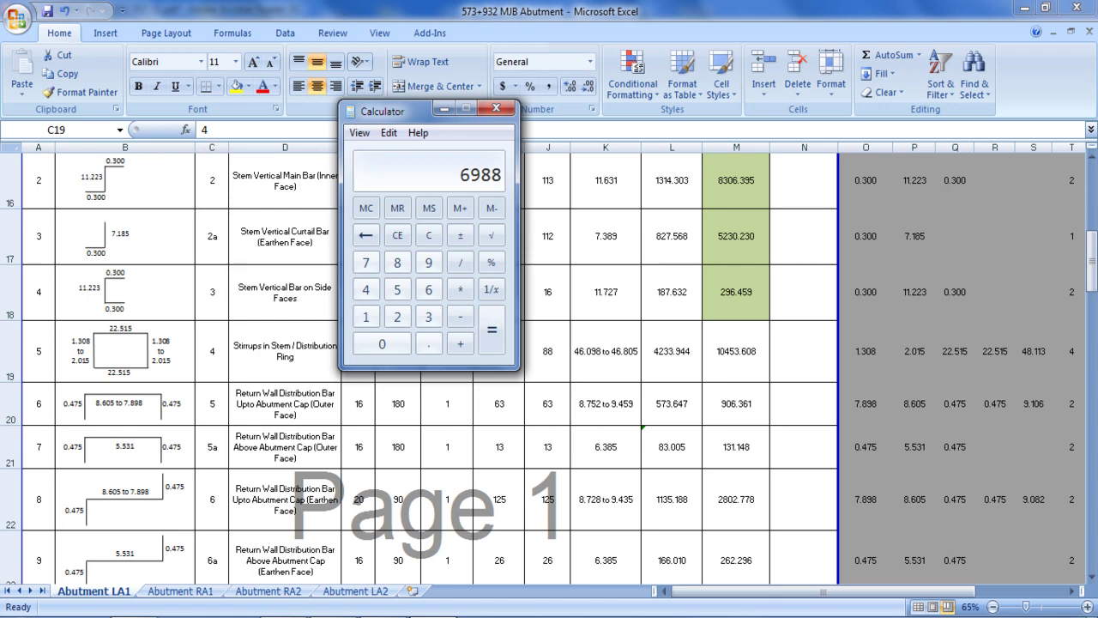
type("1500 - 75 - 4")
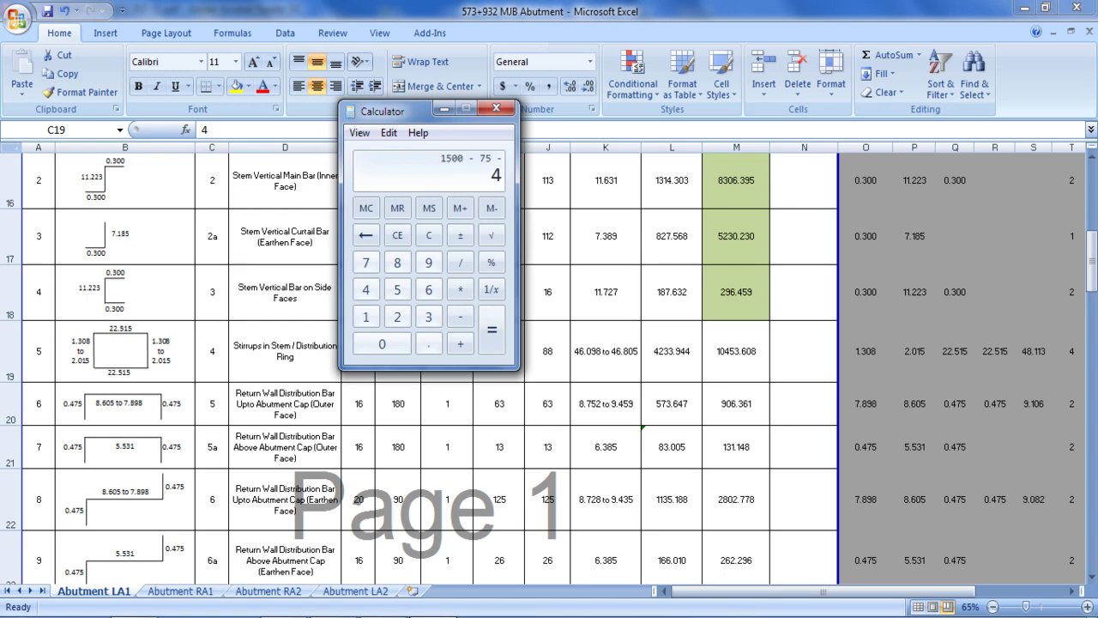
type("0")
key("Return")
key("slash")
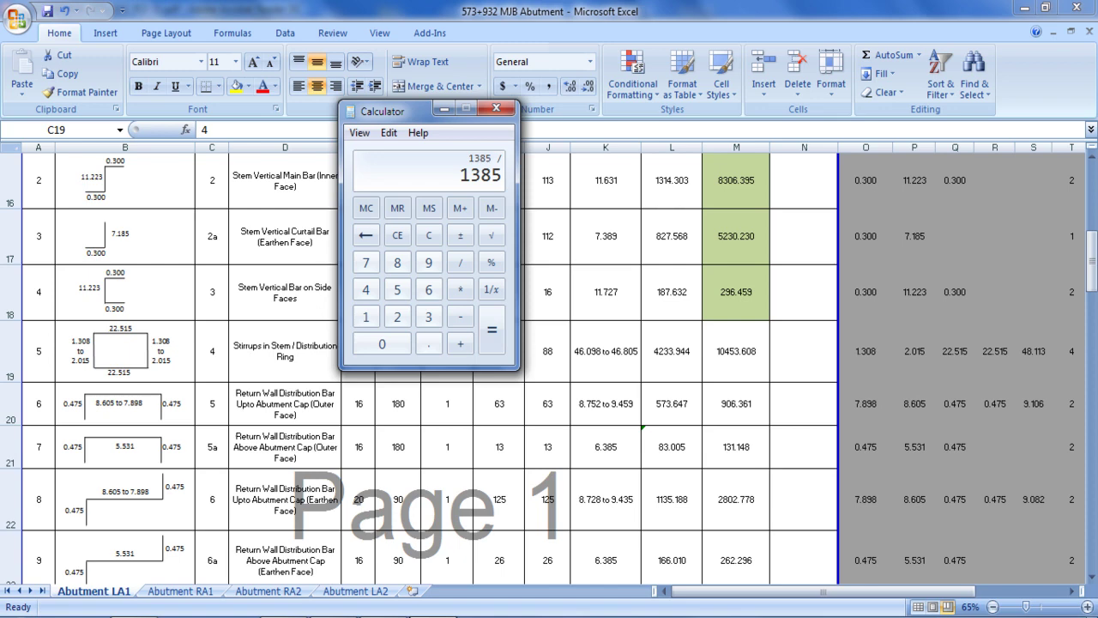
type("0.707")
key("Return")
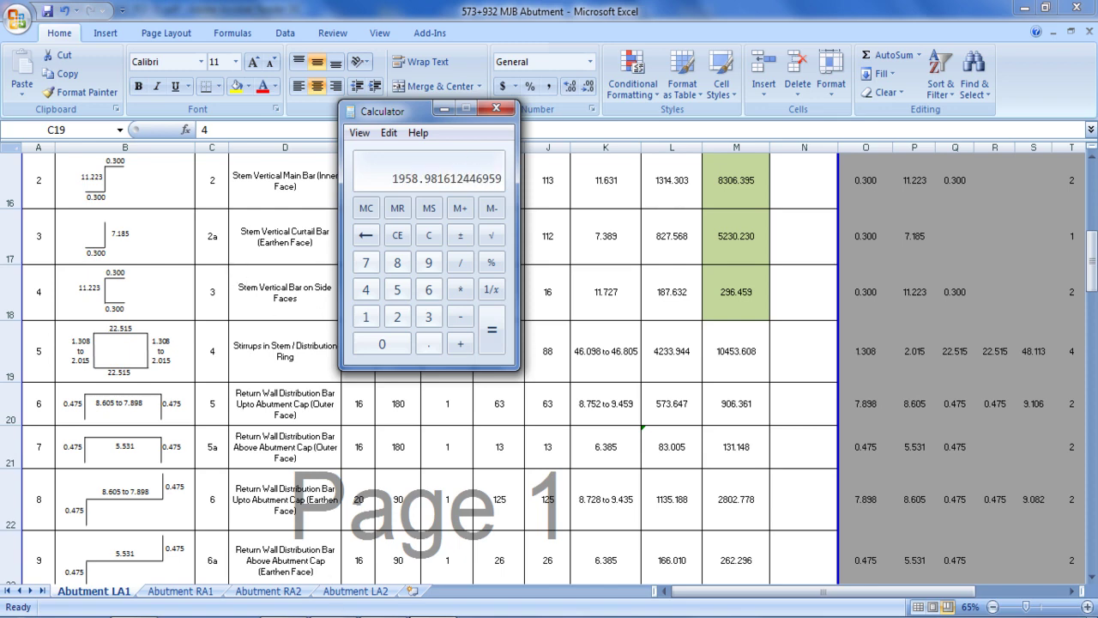
- Compare the Calculator result with the stirrup's longer side dimension in the Excel bar bending schedule
key("alt+Tab")
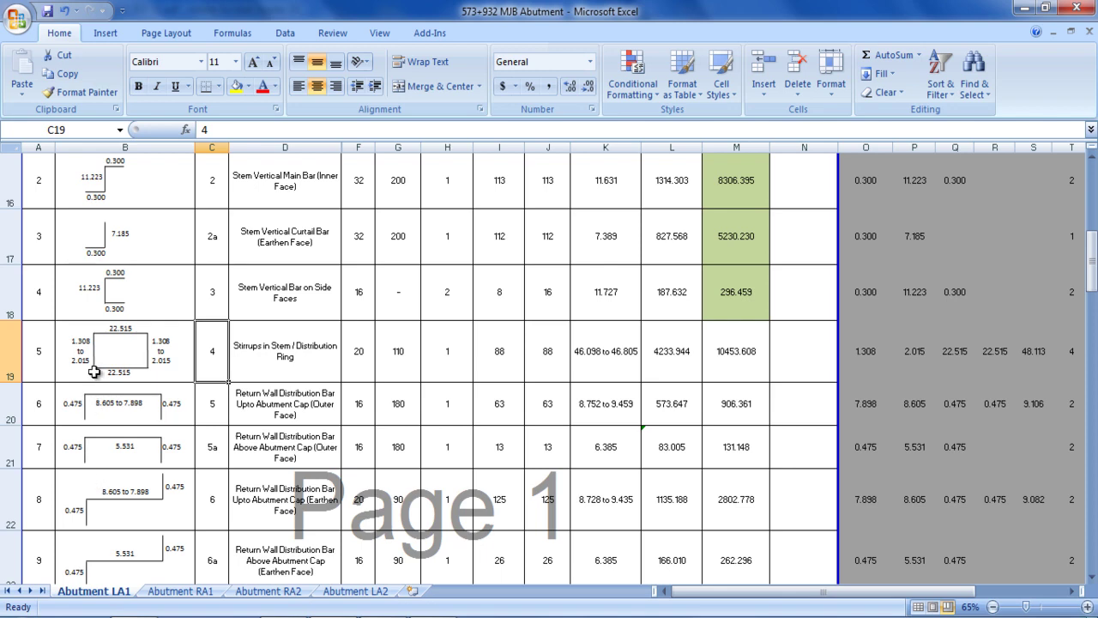
key("alt+Tab")
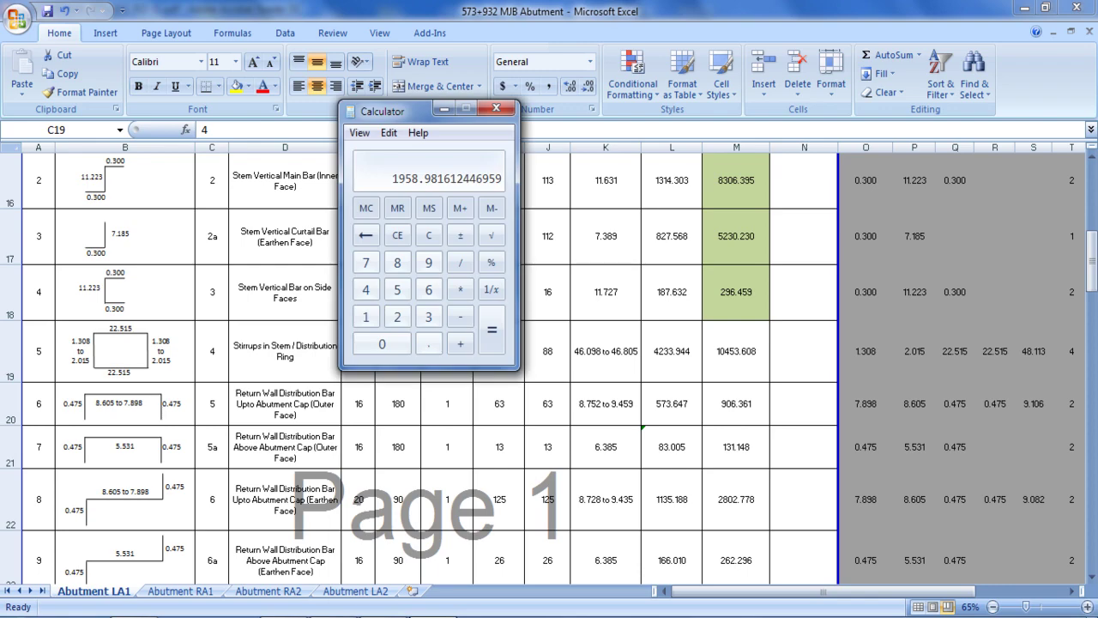
key("alt+Tab")
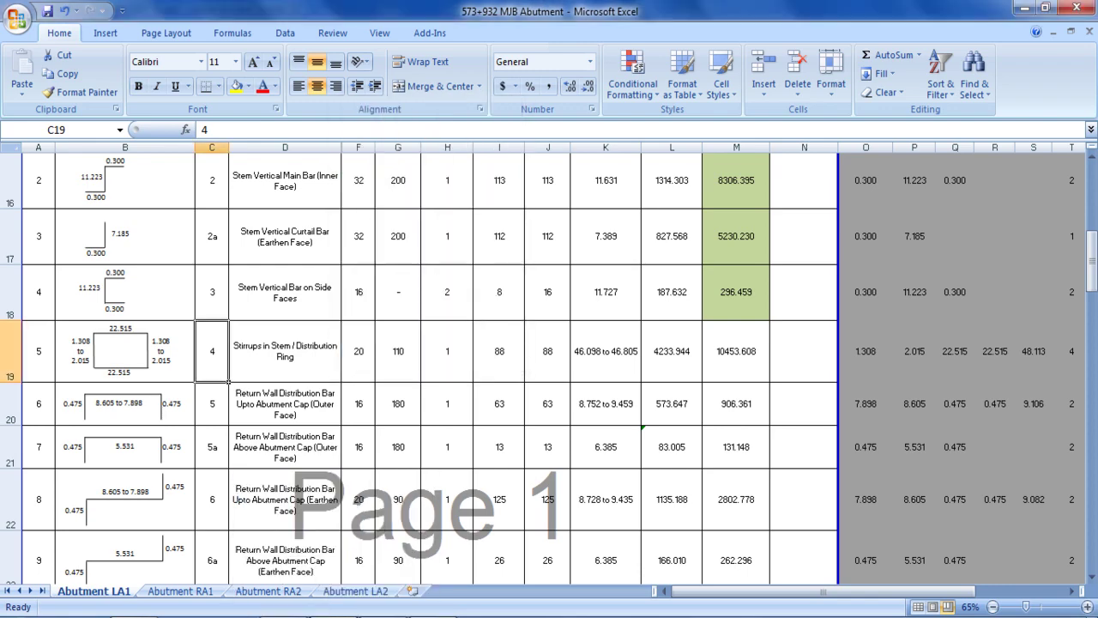
- Show Calculator over the drawing's Section G-G and divide the stem width of 1500 by 0.707
key("alt+Tab")
key("alt+Tab")
key("alt+Tab")
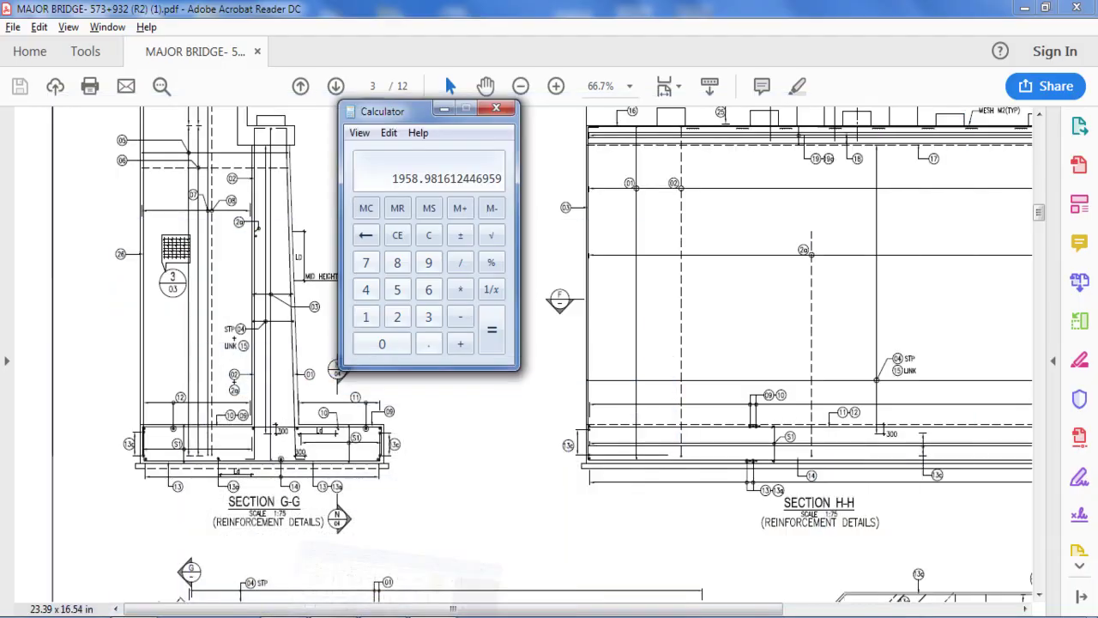
type("1500 ")
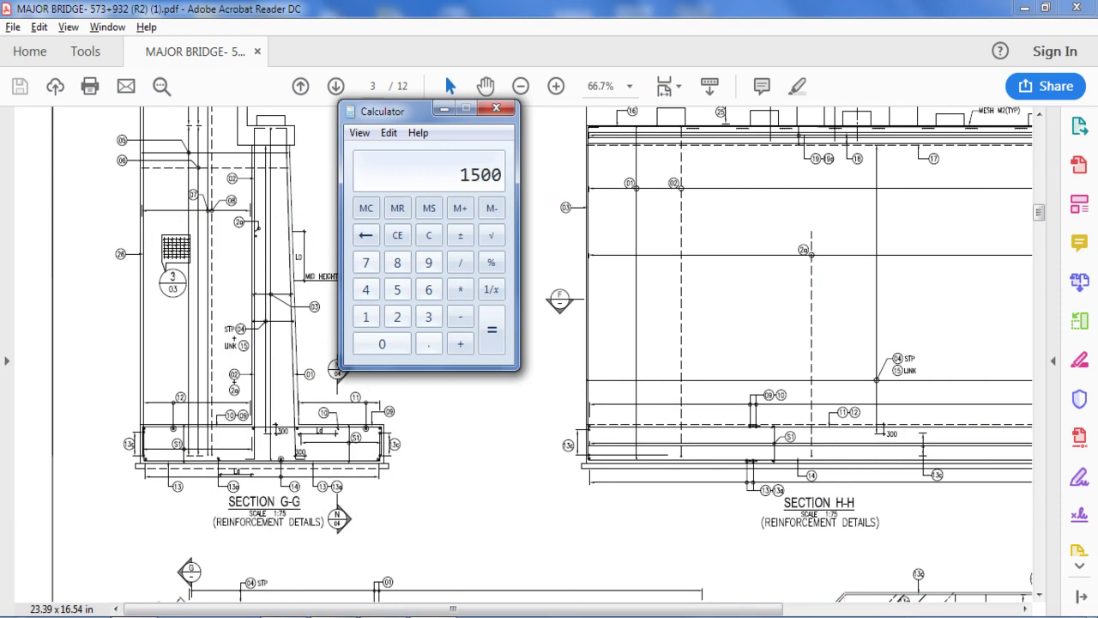
type("/ 3")
key("BackSpace")
type(".707")
key("Return")
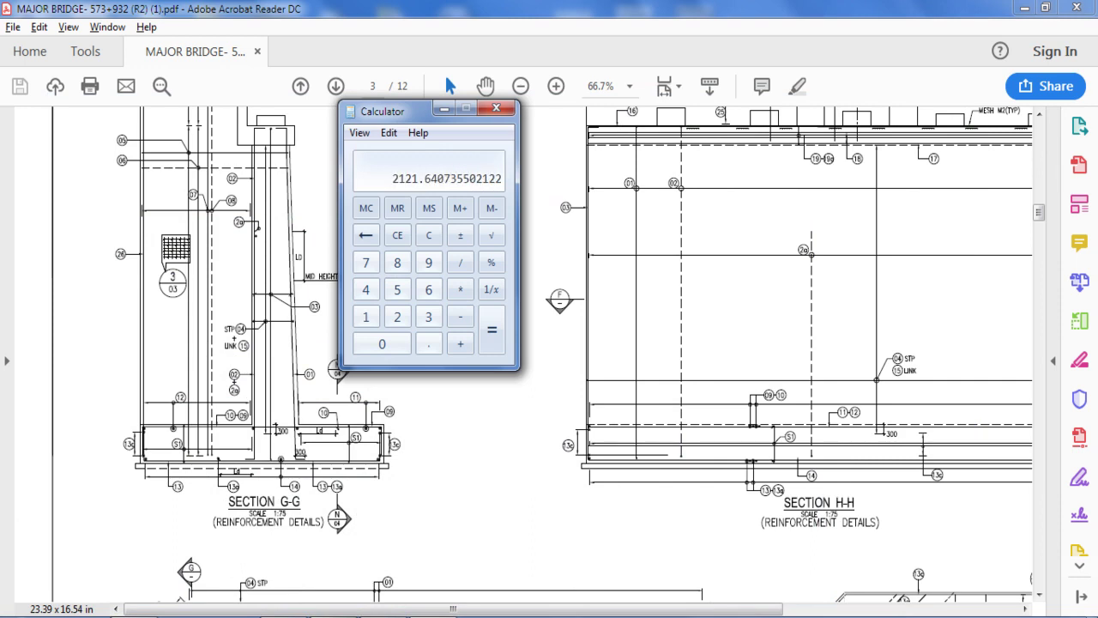
- Subtract 40 and 75 from the skew width in Calculator and return to the Excel bar bending schedule
type("- ")
type("40")
key("Return")
type("75")
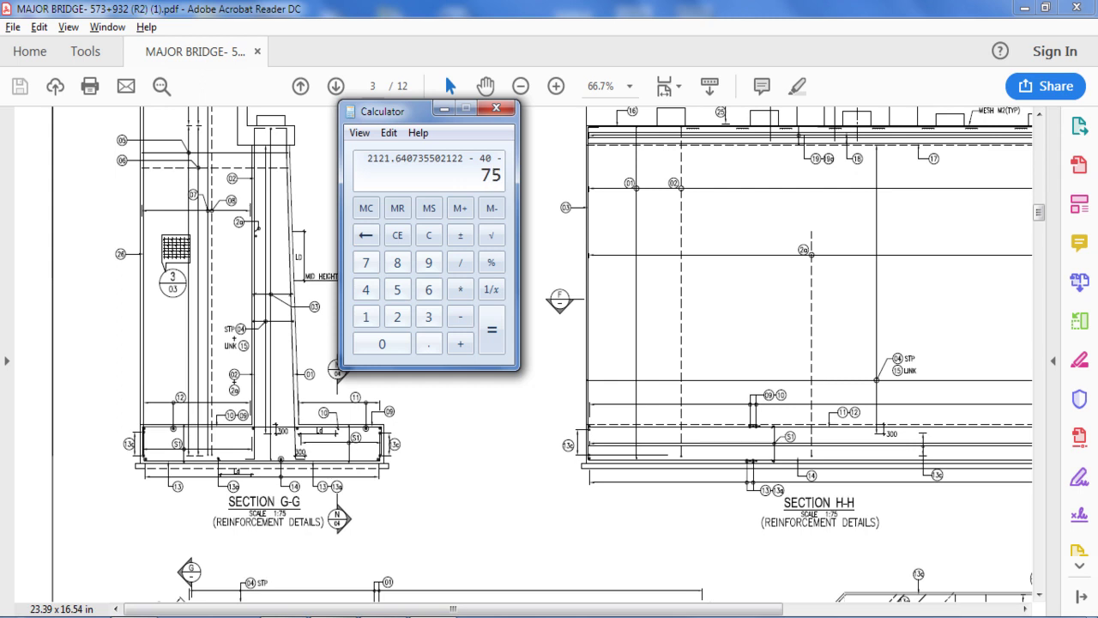
key("Return")
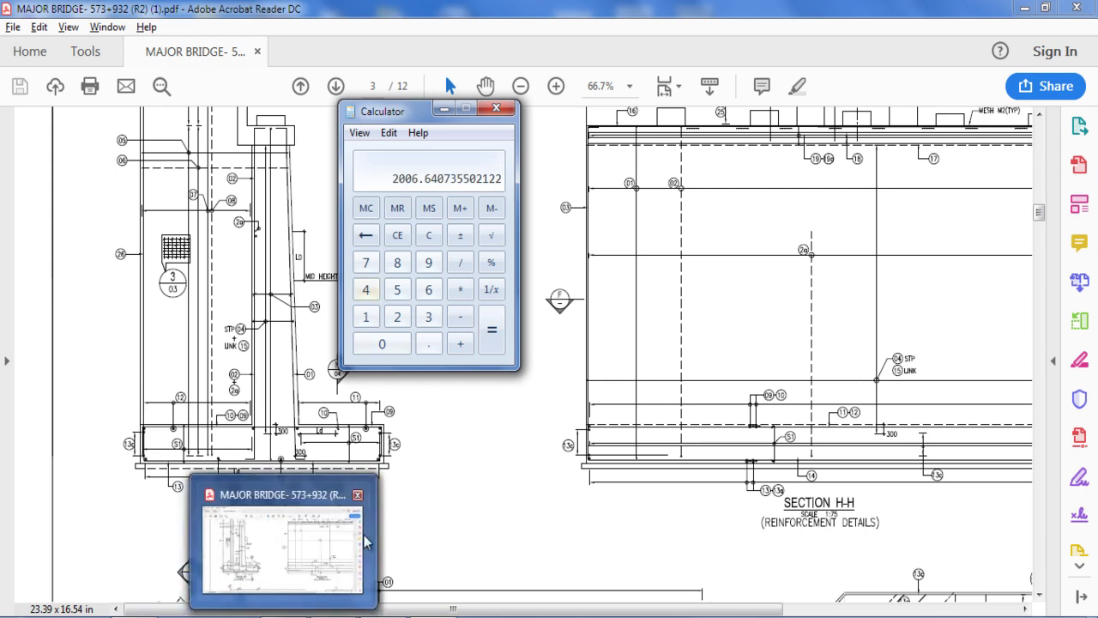
mouse_move(283, 616)
left_click(283, 545)
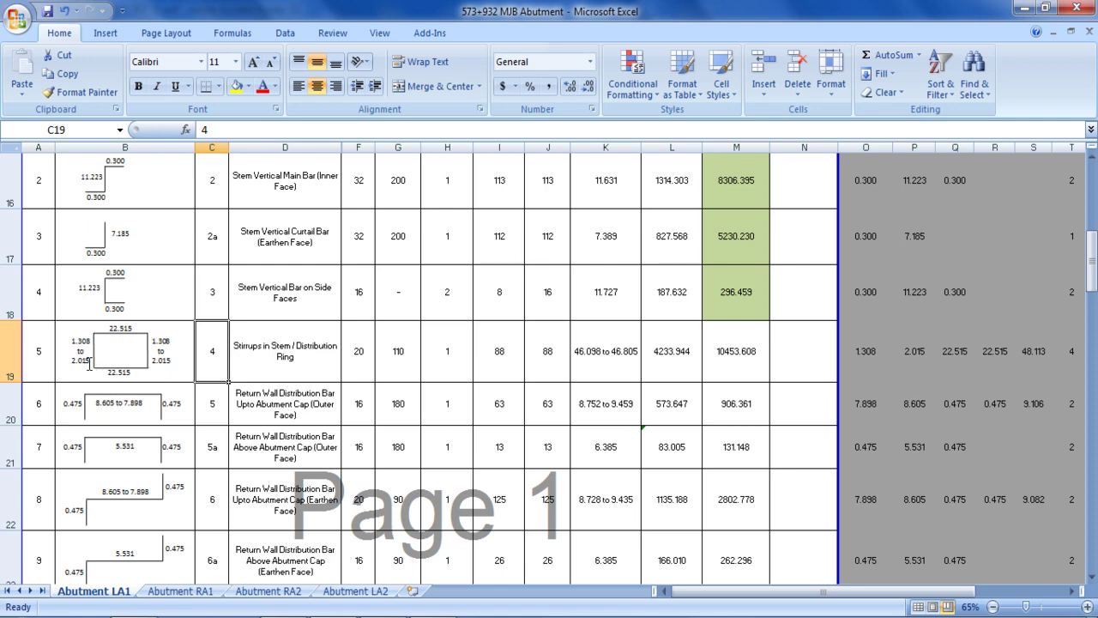
- Recompute 1500 - 75 - 40 divided by 0.707 in Calculator over the Excel schedule and add 40 to the result
key("alt+Tab")
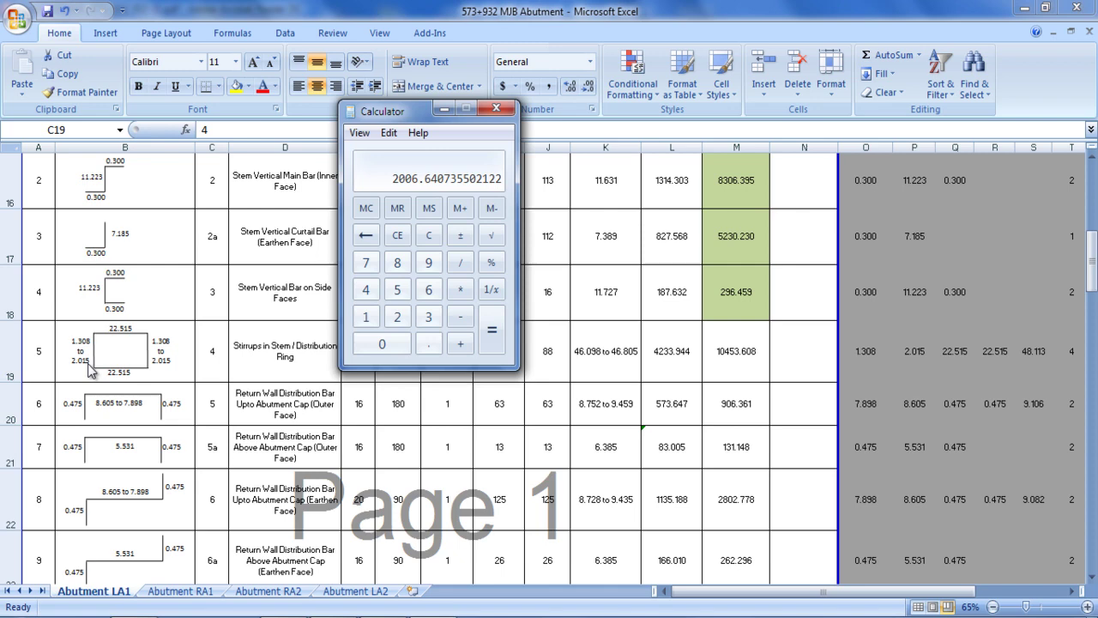
left_click(461, 210)
type("00")
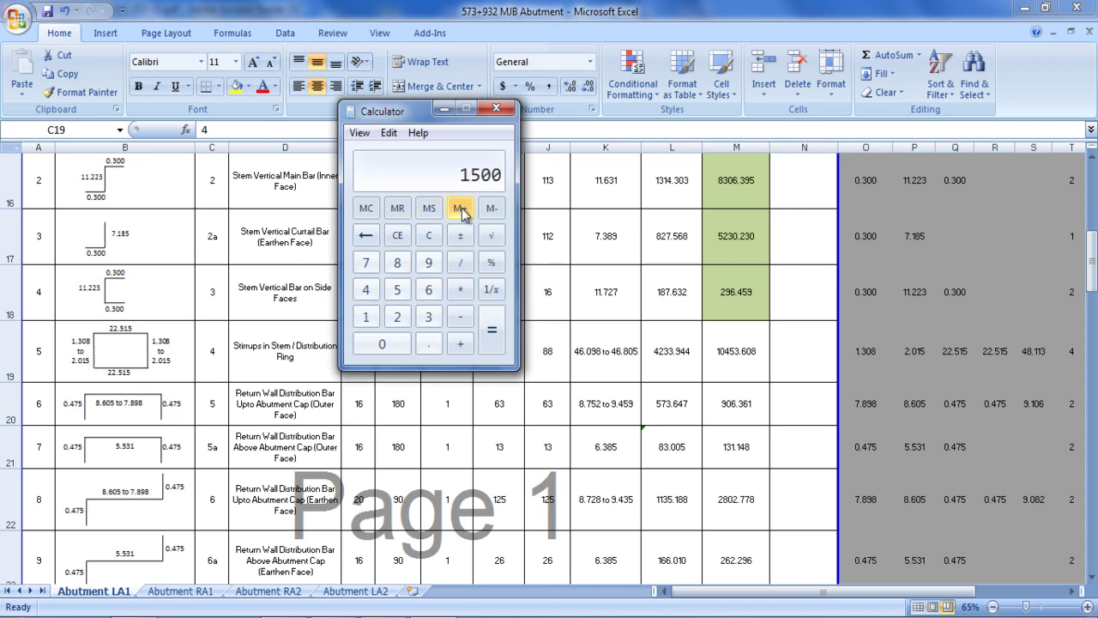
type("75-40")
key("Return")
type("0.707")
key("Return")
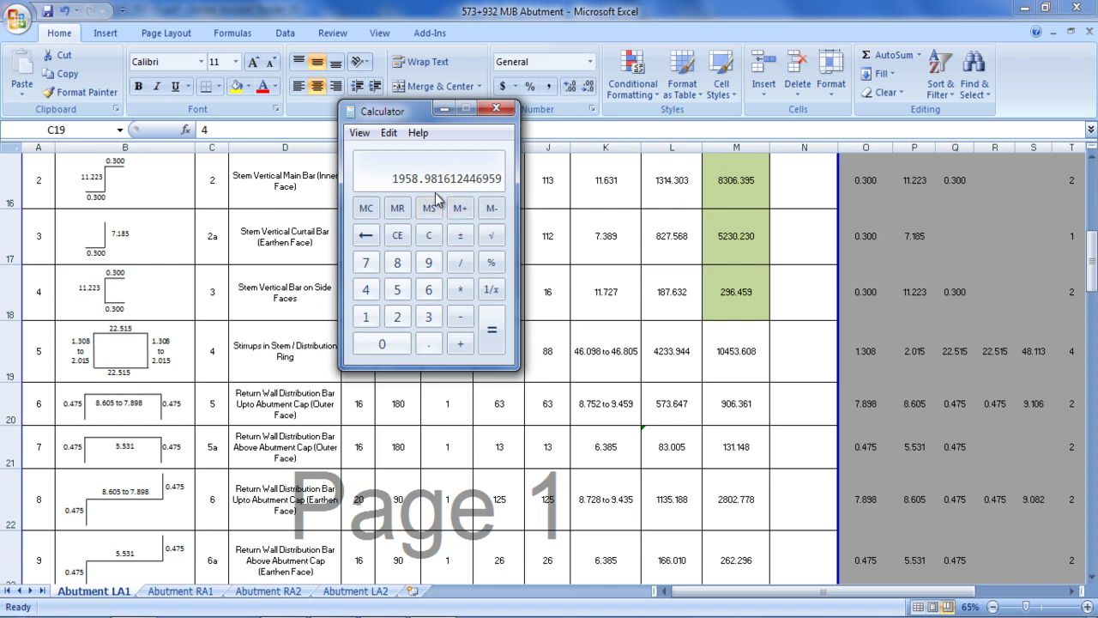
key("plus")
type("40")
key("Return")
- Compute 1000 - 40 - 75 divided by 0.707 in Calculator over the drawing's Section G-G, and return to the Excel schedule
key("Escape")
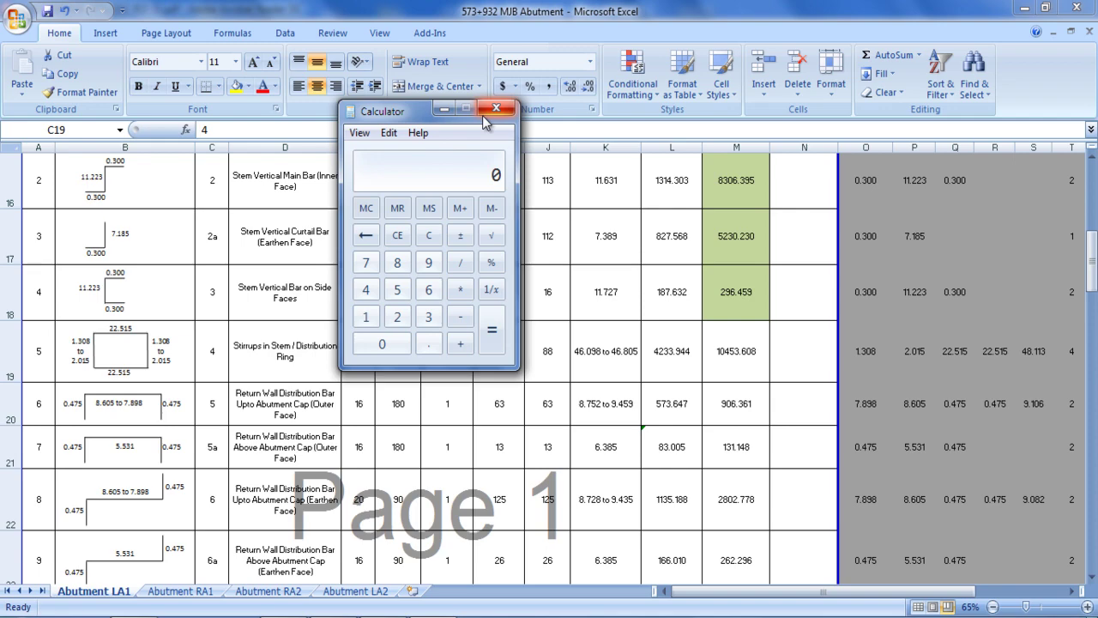
type("1000")
key("plus")
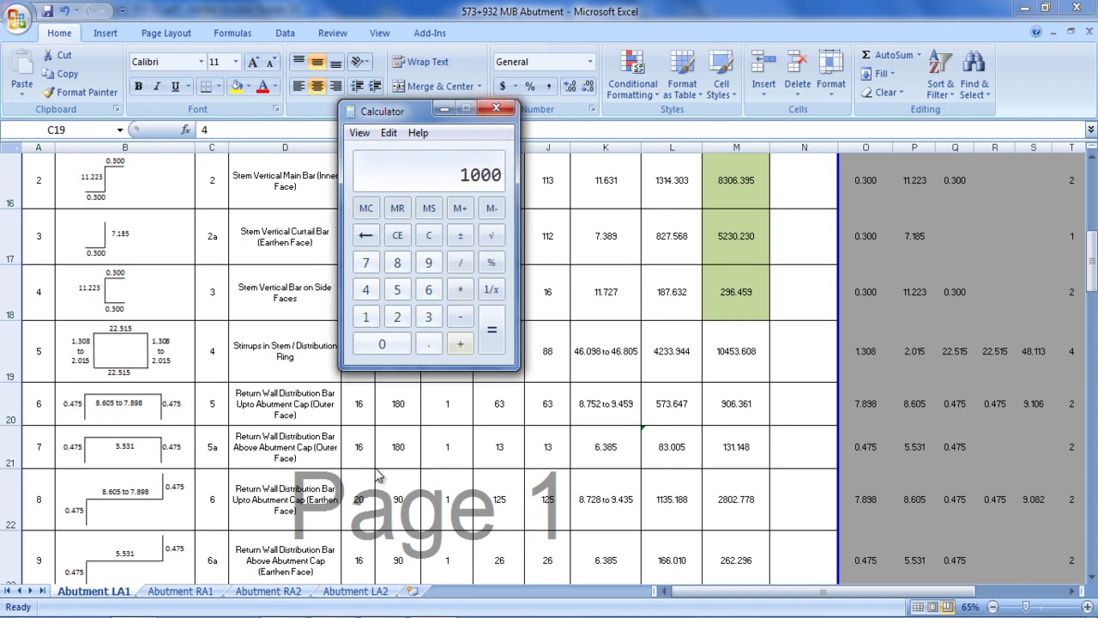
left_click(275, 612)
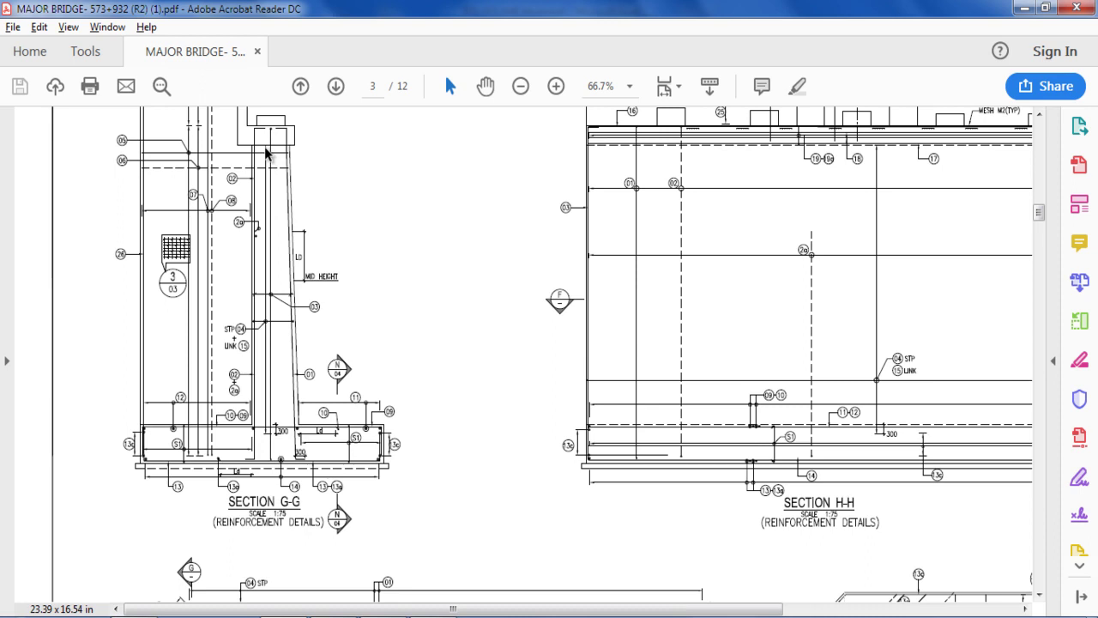
key("alt+Tab")
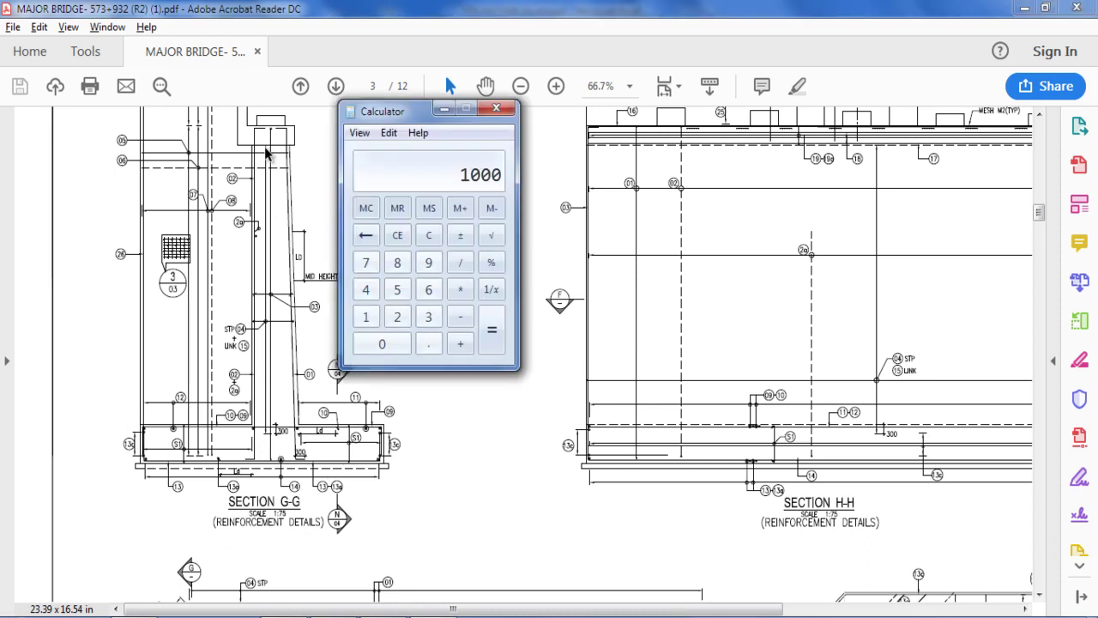
type("-40-75")
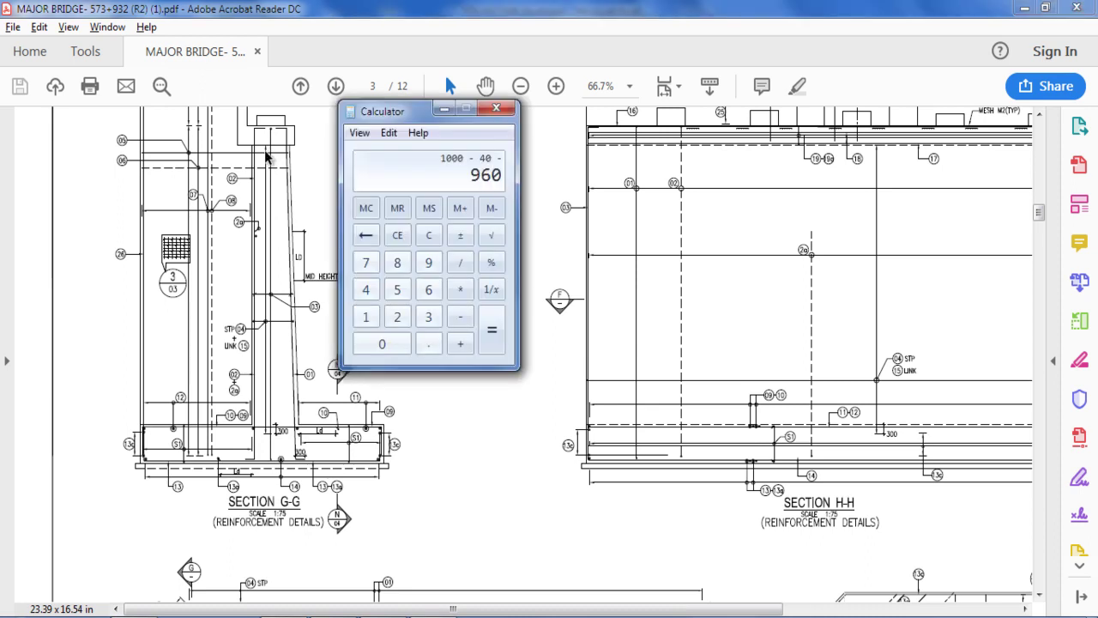
key("Return")
type("0.707")
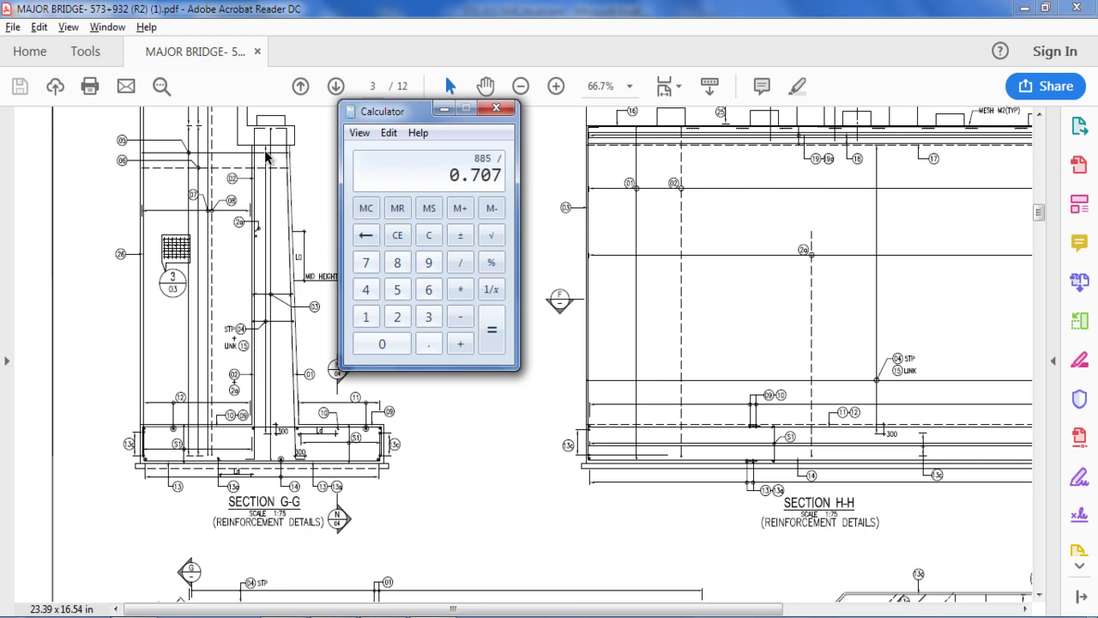
key("Return")
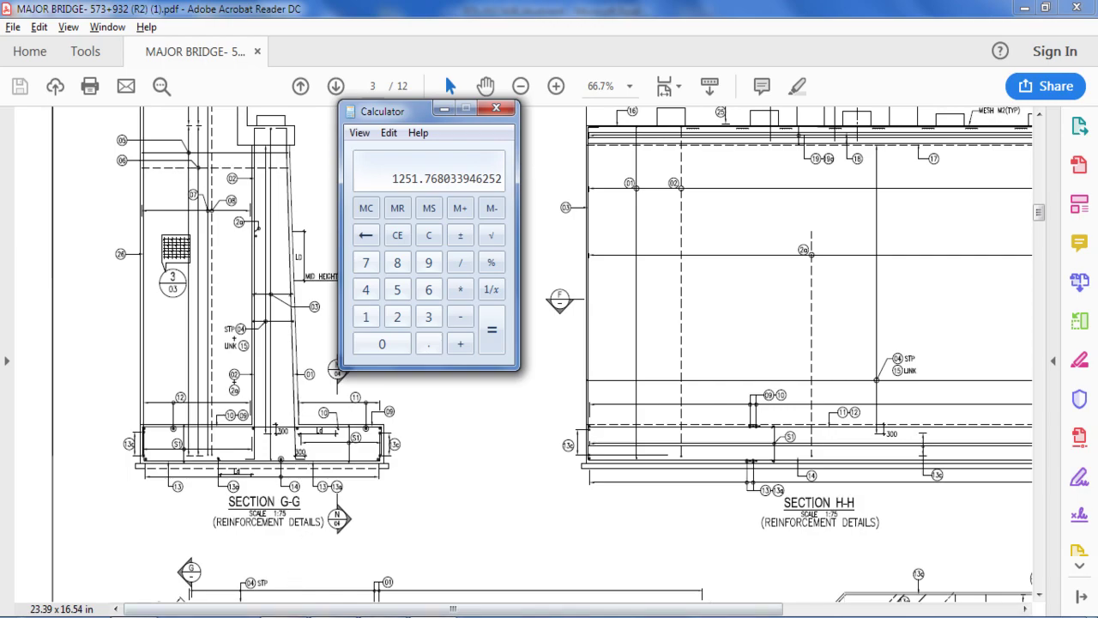
key("alt+Tab")
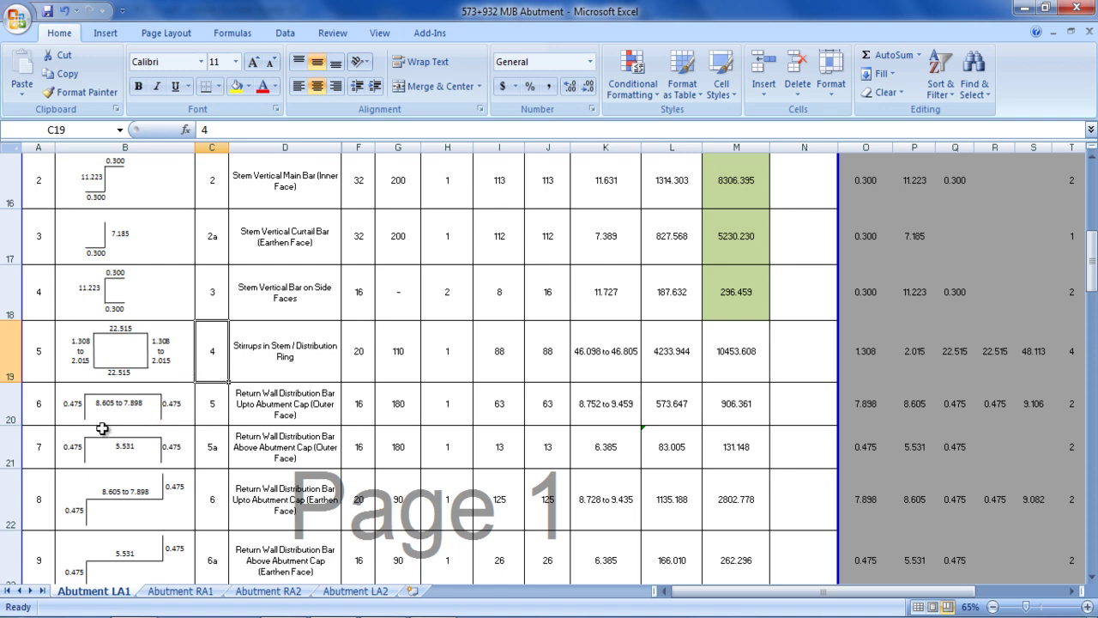
- Select bar mark 5 in the Excel schedule and examine that return wall bar in the PDF drawing's Section G-G
left_click(210, 414)
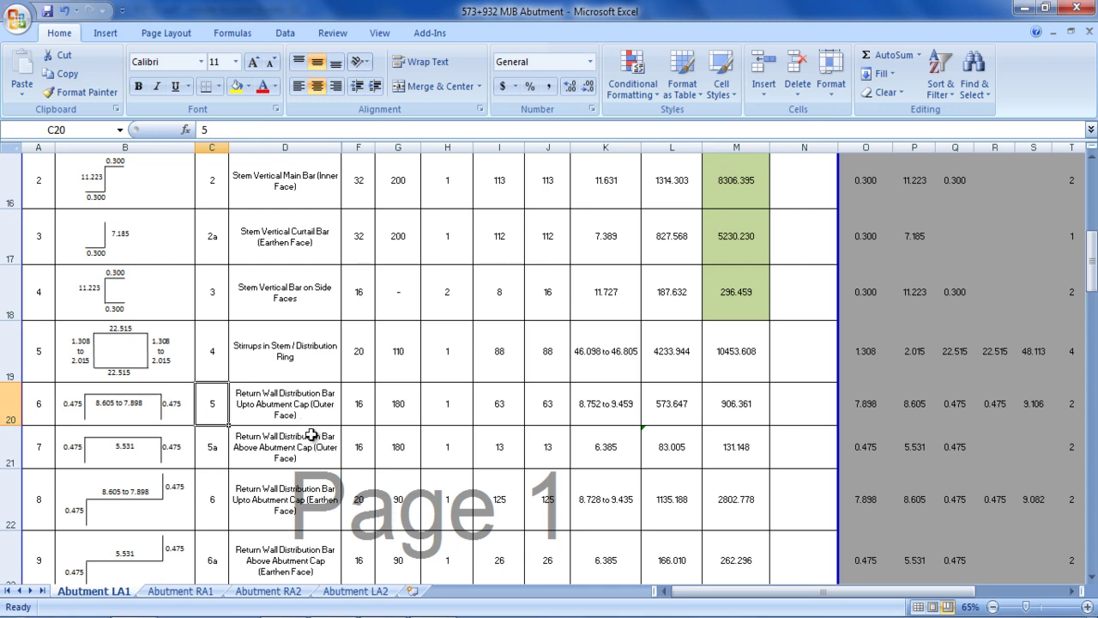
key("alt+Tab")
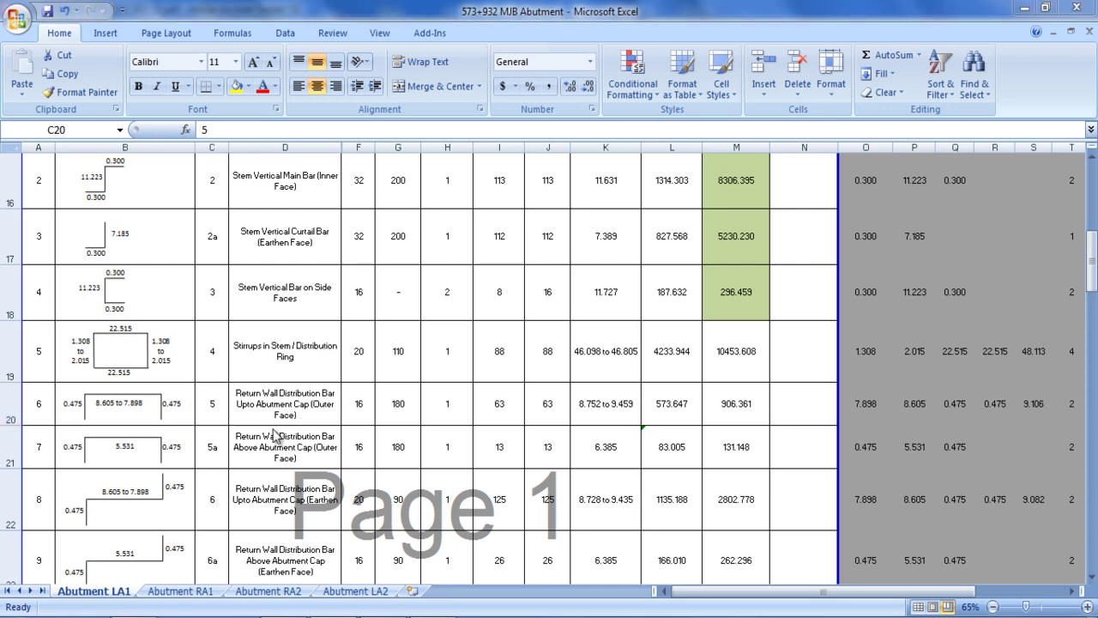
key("alt+Tab")
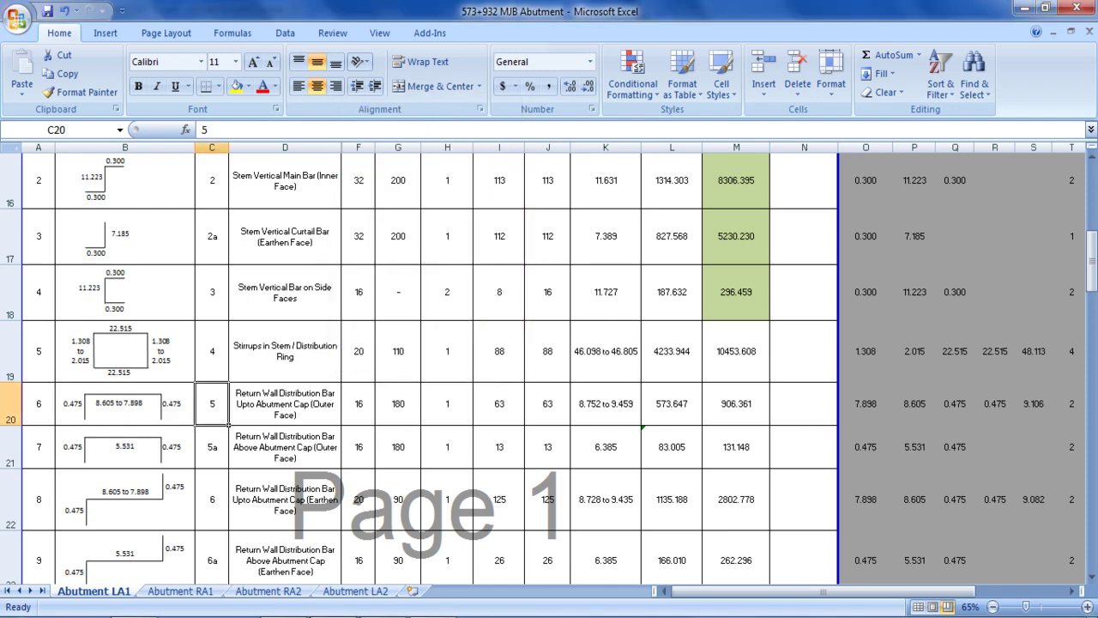
key("alt+Tab")
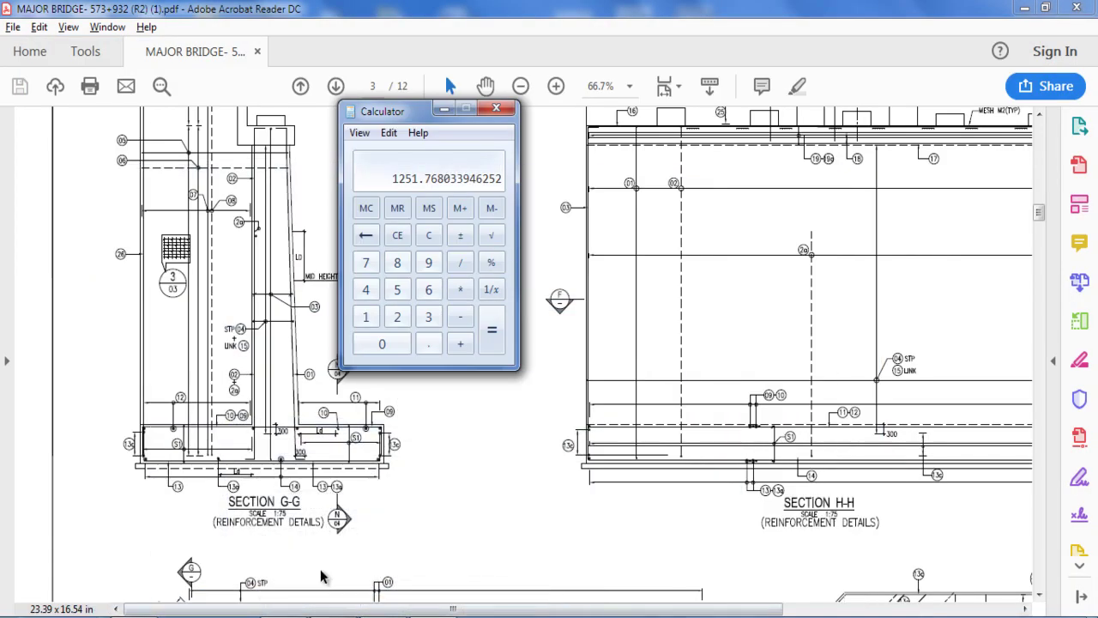
left_click(420, 531)
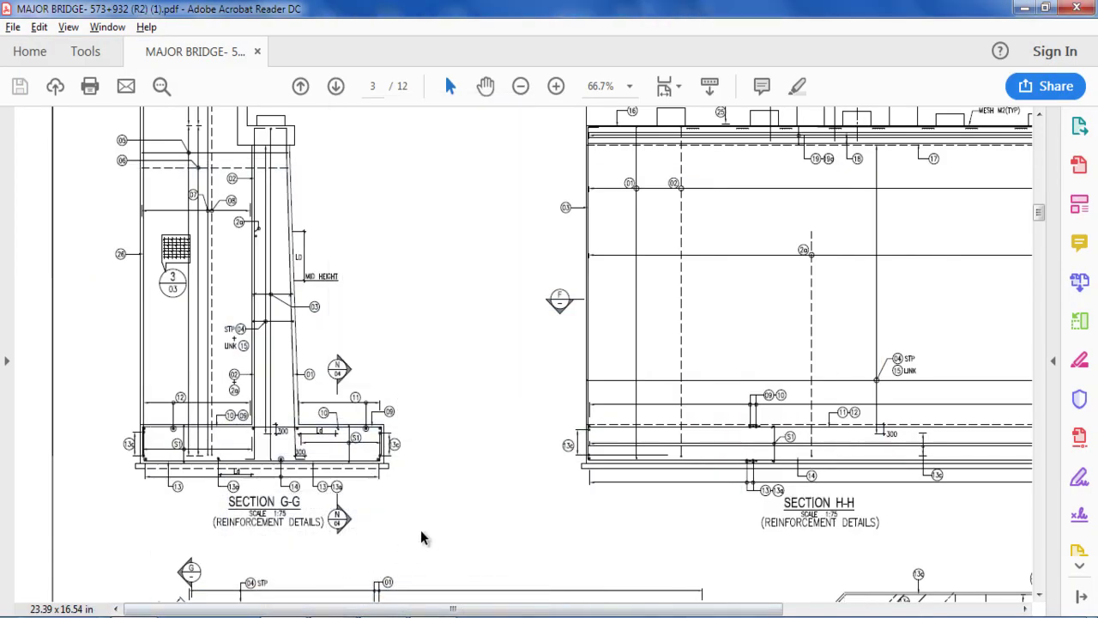
scroll(424, 432, "up", 2)
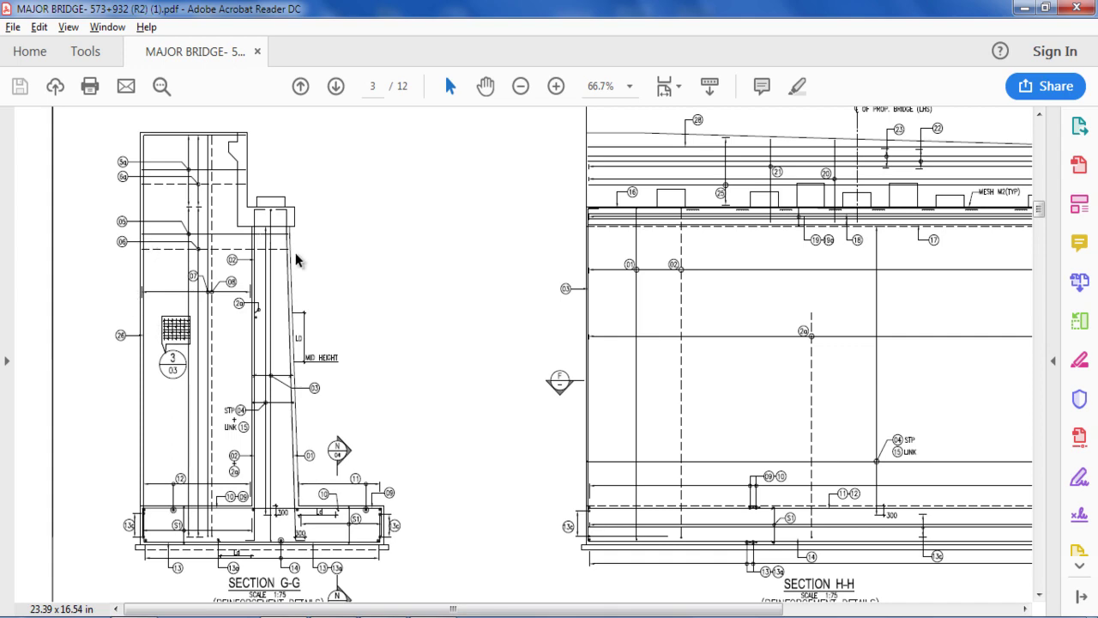
- Select bar mark 5's shape cell in the Excel schedule and examine bar 05 enlarged in the drawing's Section F-F
key("alt+Tab")
key("alt+Tab")
key("alt+Tab")
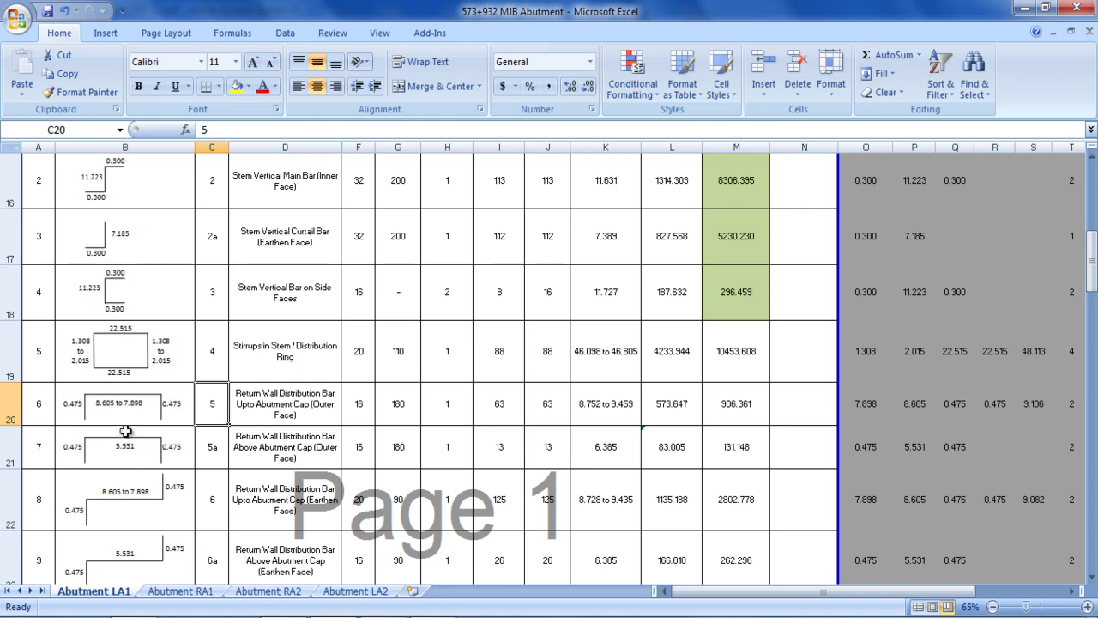
left_click(180, 417)
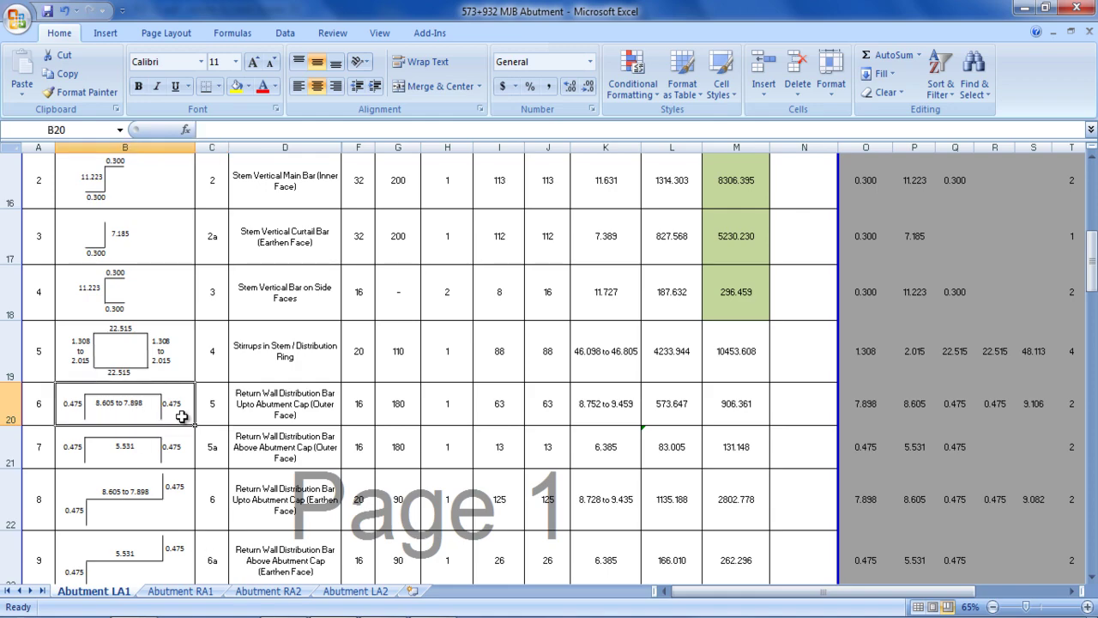
key("alt+Tab")
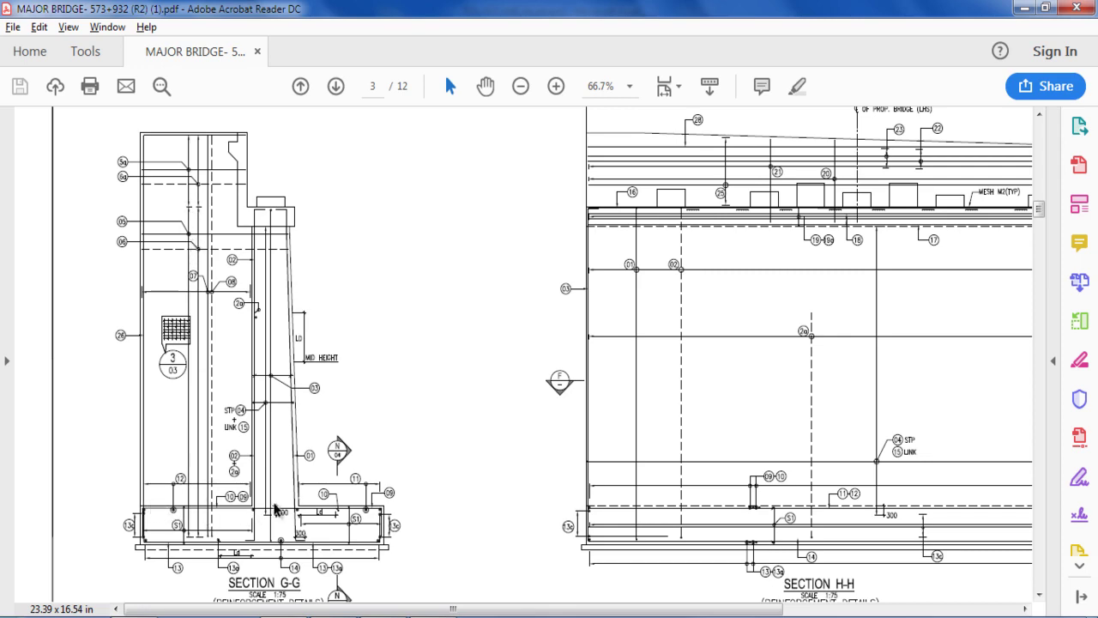
scroll(423, 458, "down", 10)
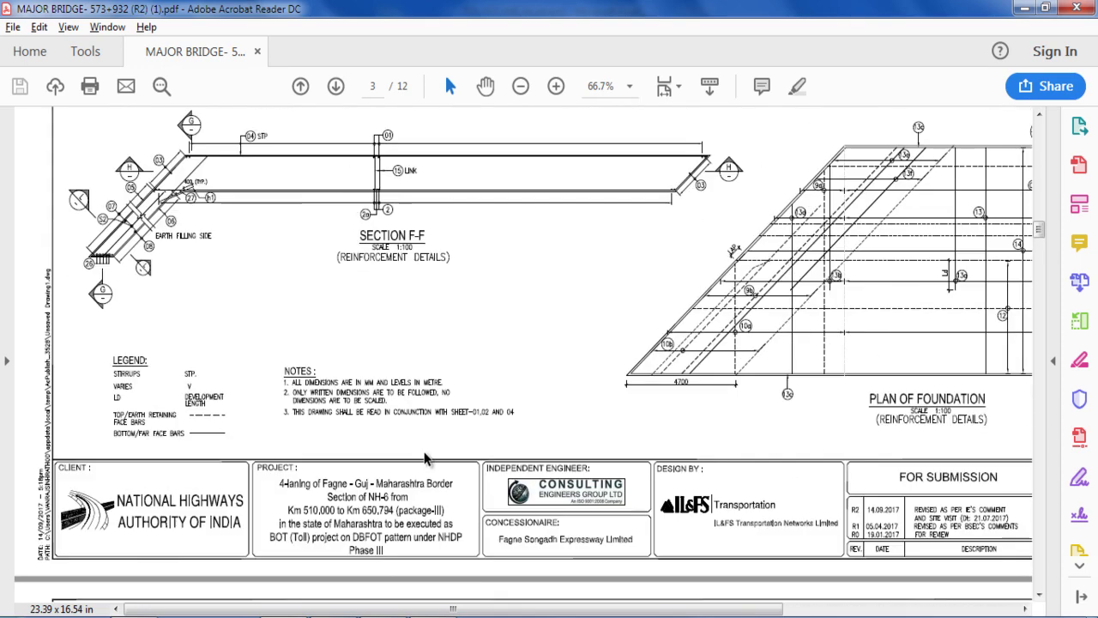
scroll(424, 458, "up", 3)
scroll(126, 418, "up", 6)
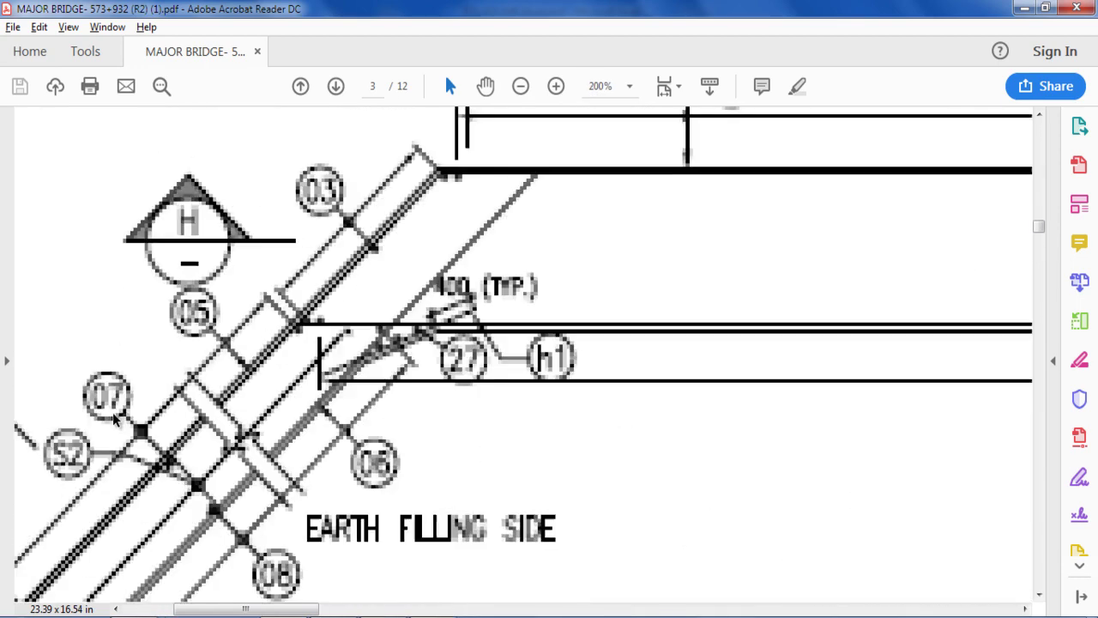
scroll(120, 428, "down", 1)
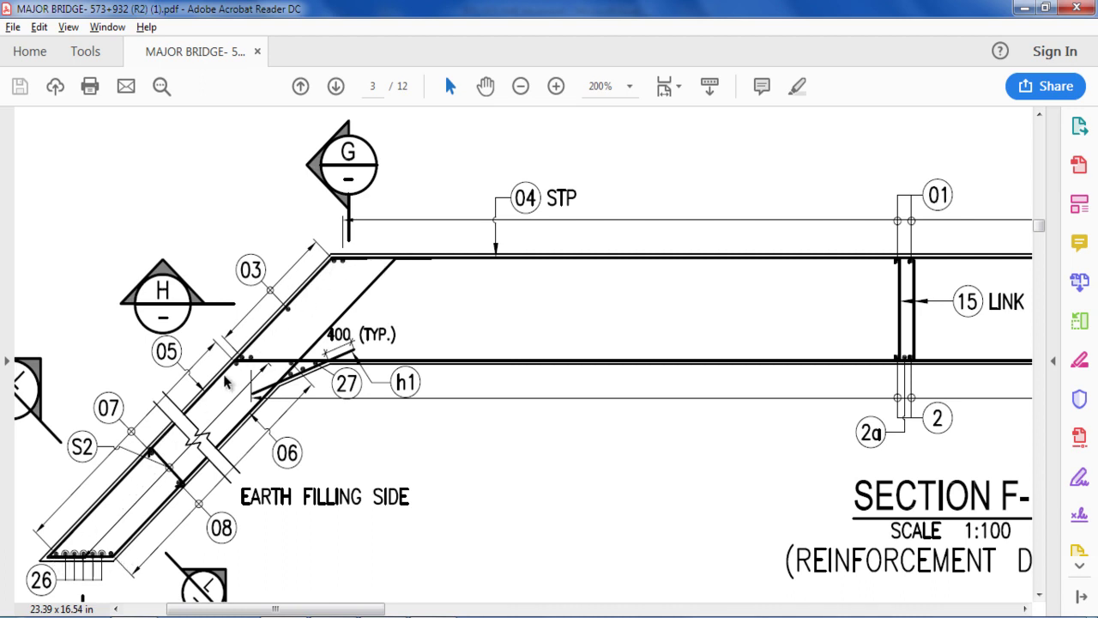
- Recheck bar mark 5's shape in Excel and look up the return wall and stem base dimensions in the PDF's Sectional Elevation A-A
key("alt+Tab")
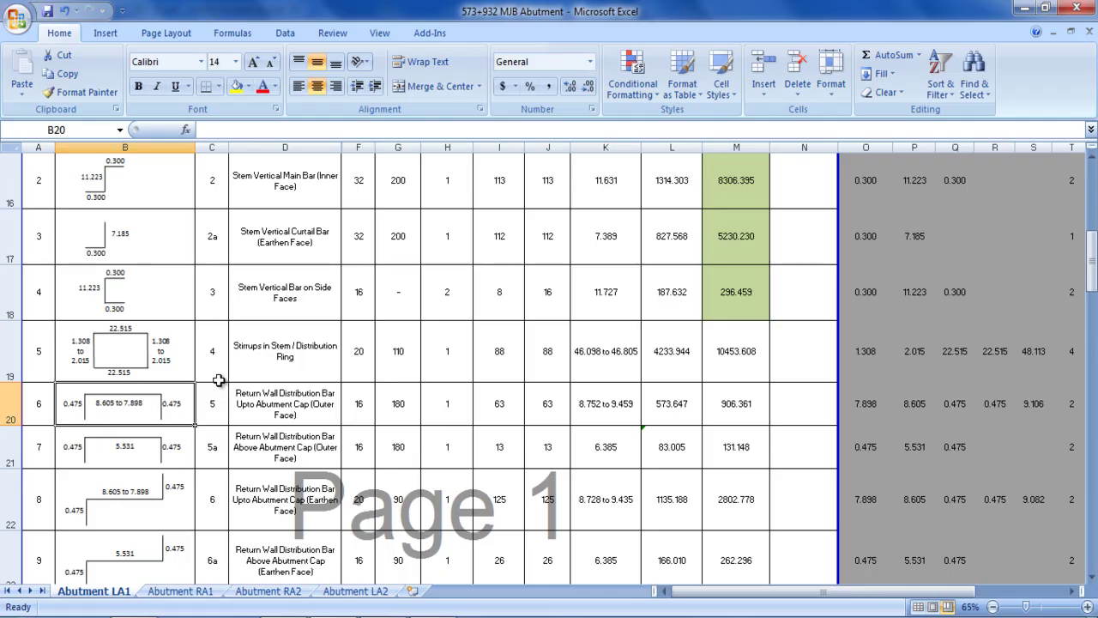
key("alt+Tab")
scroll(236, 416, "up", 10)
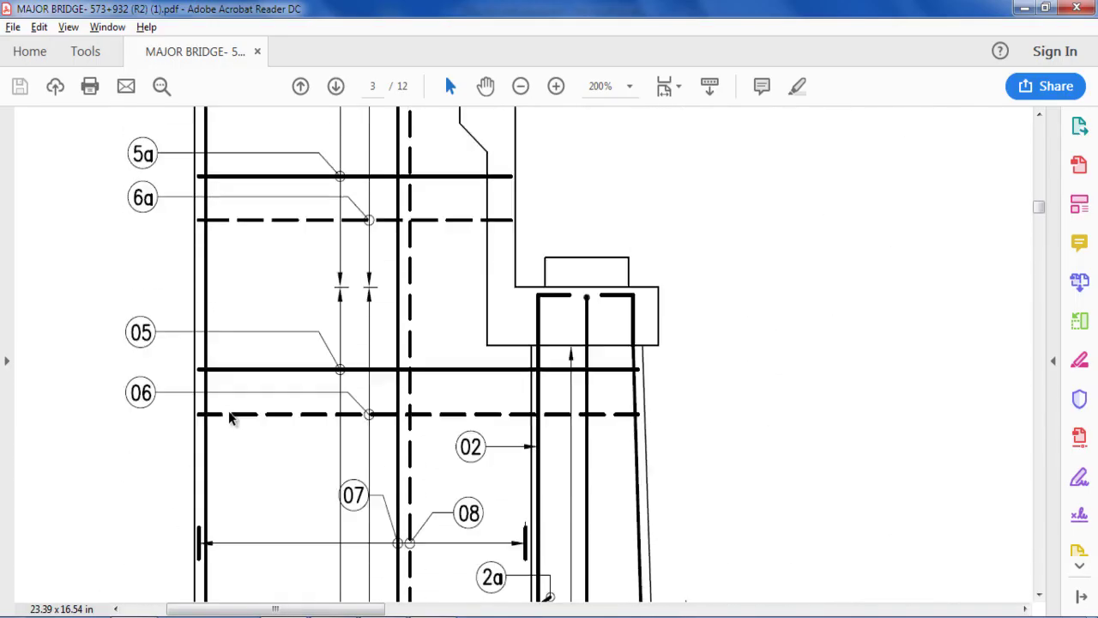
scroll(229, 416, "up", 10)
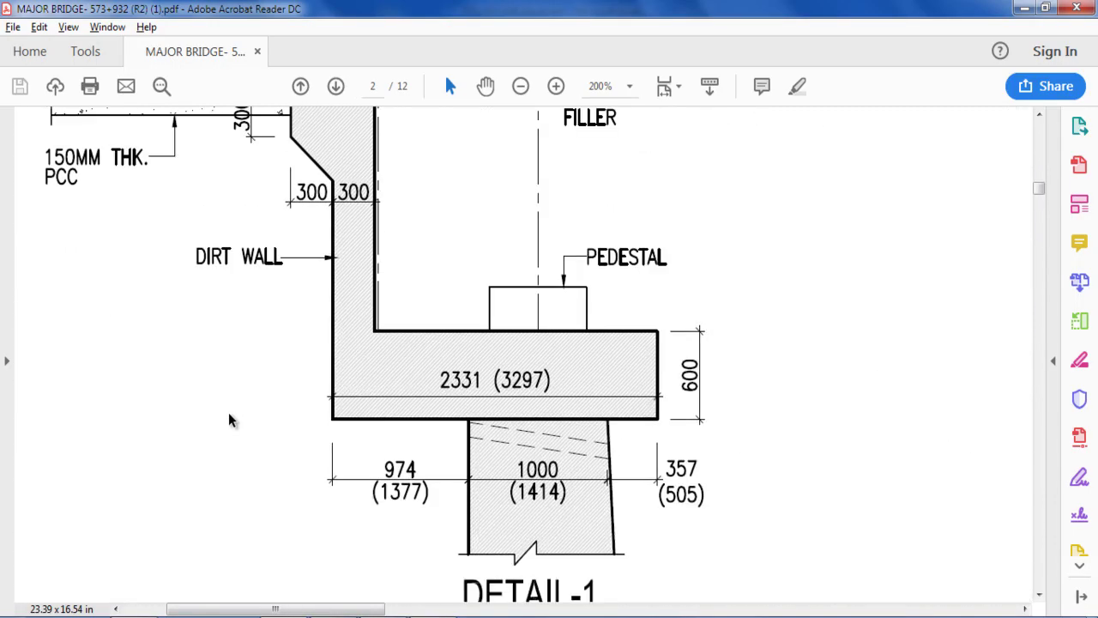
scroll(228, 413, "down", 2)
scroll(228, 413, "up", 10)
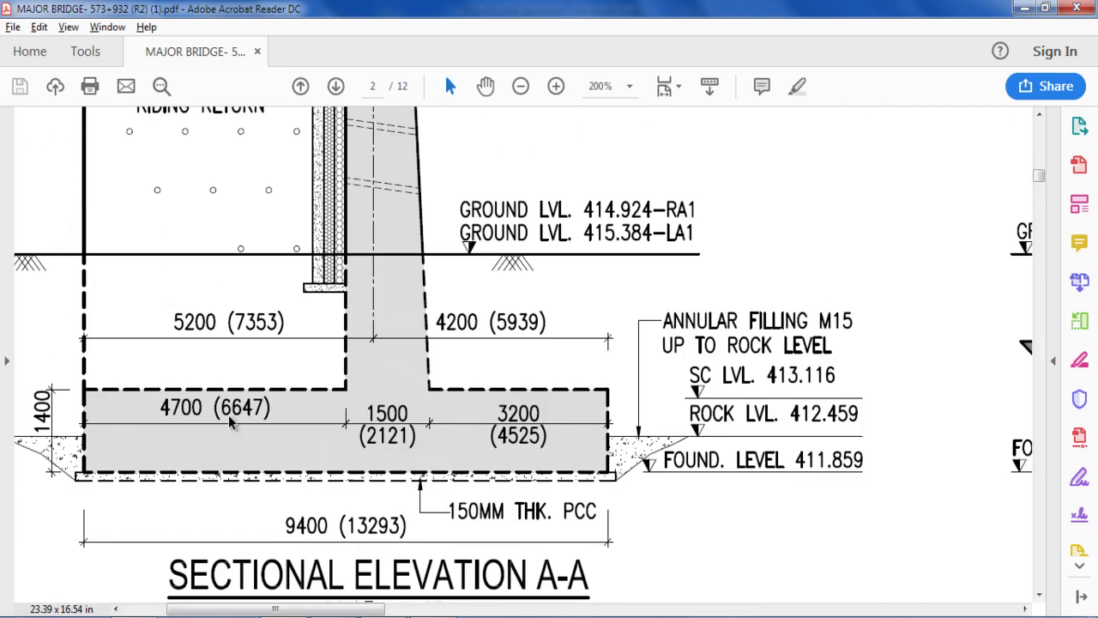
scroll(228, 415, "up", 2)
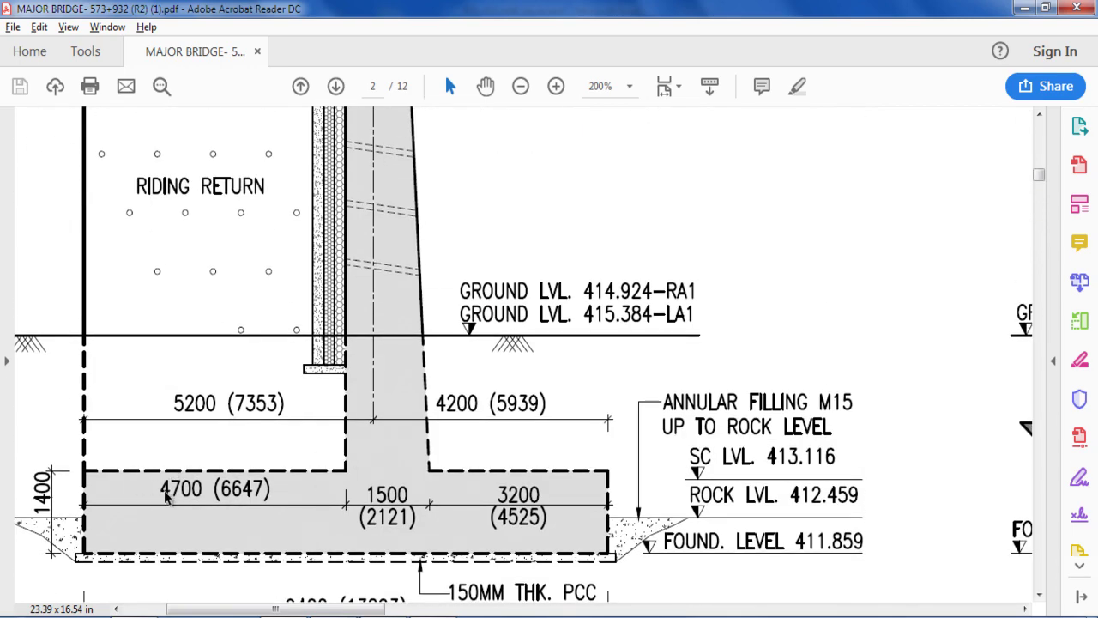
- Examine the return wall distribution bars 05 and 06 in Section G-G, from the foundation up to the abutment cap
scroll(421, 484, "down", 8)
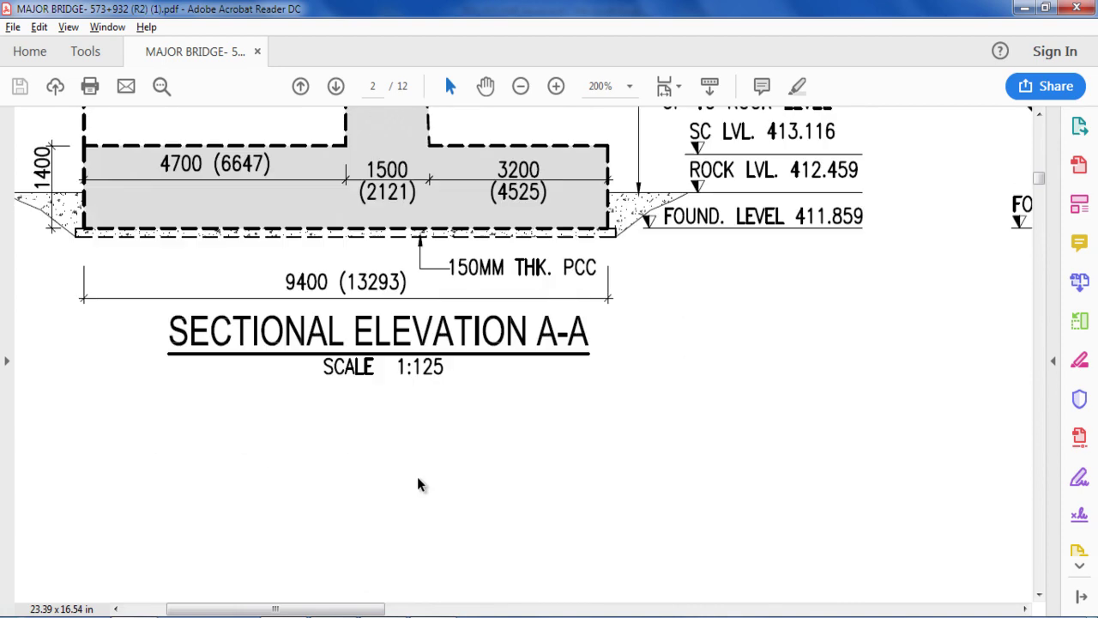
scroll(416, 480, "down", 20)
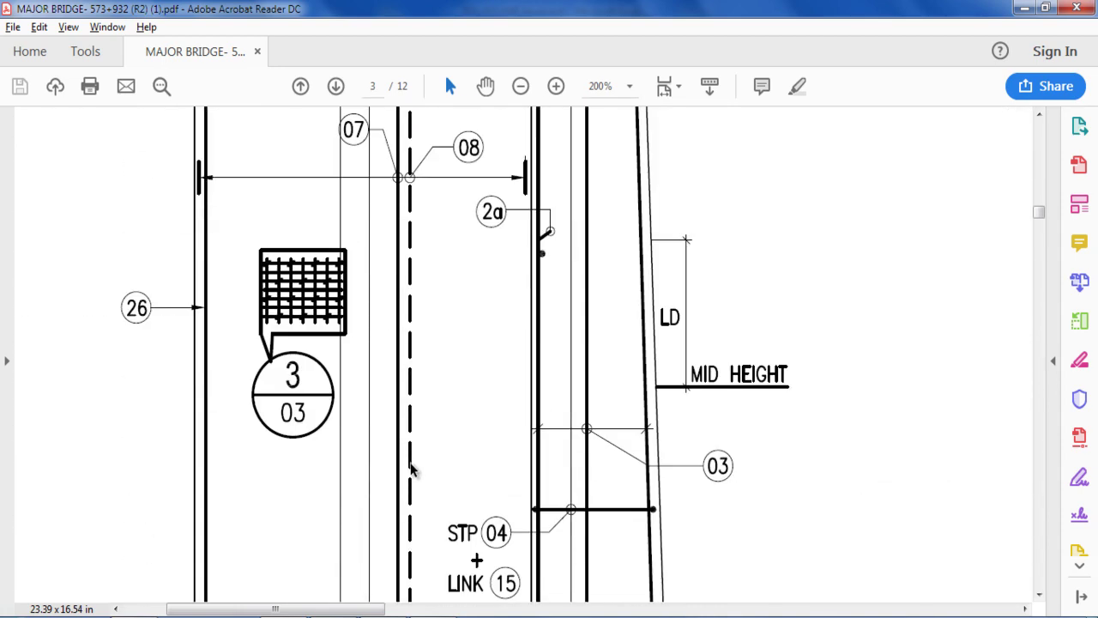
scroll(411, 469, "down", 9)
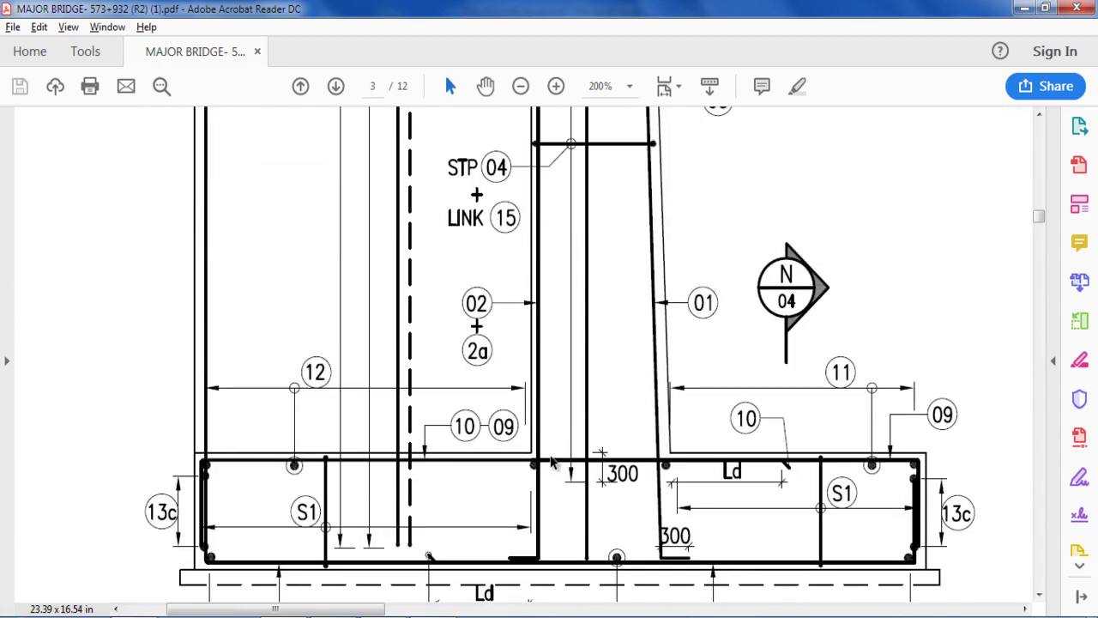
scroll(653, 459, "up", 16)
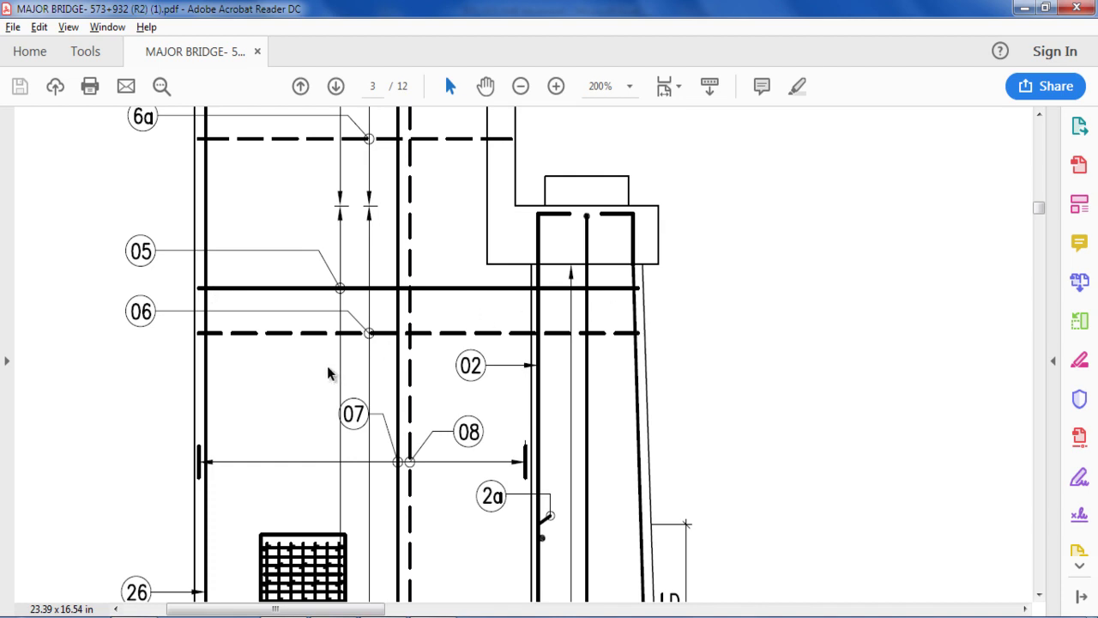
- Compare the Excel schedule's return wall distribution bars with bars 5a and 6a above the abutment cap in Section G-G
key("alt+Tab")
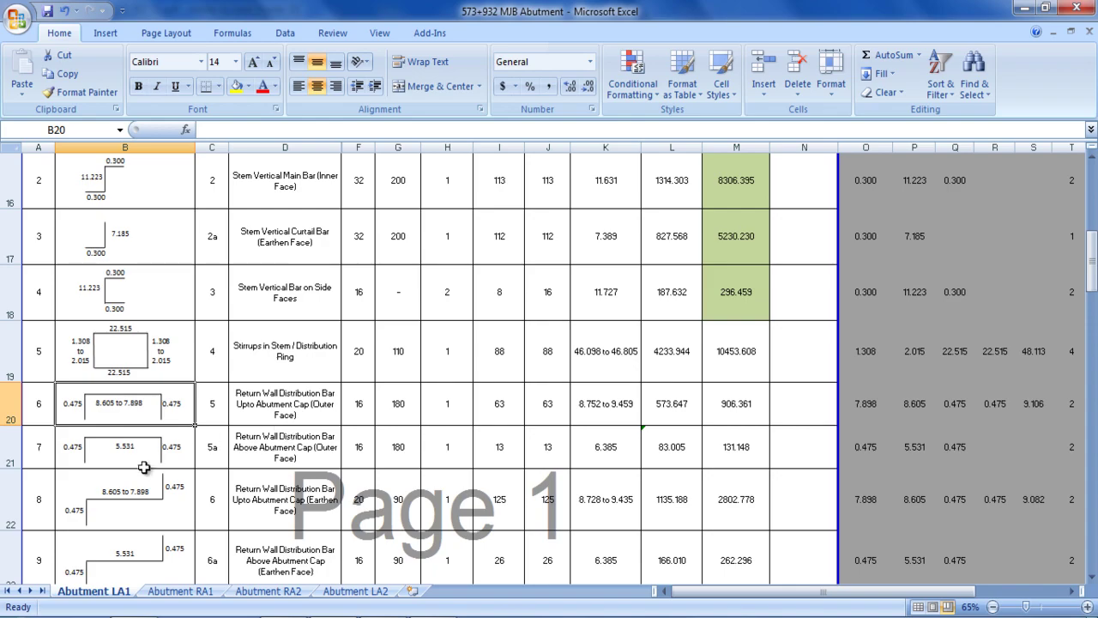
key("alt+Tab")
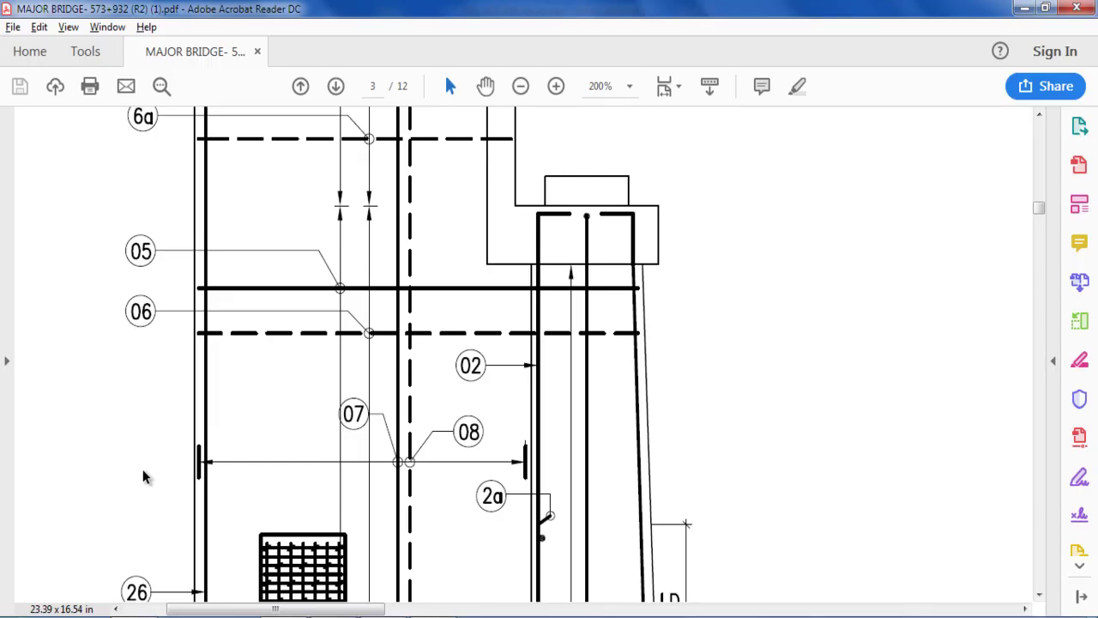
scroll(317, 477, "up", 3)
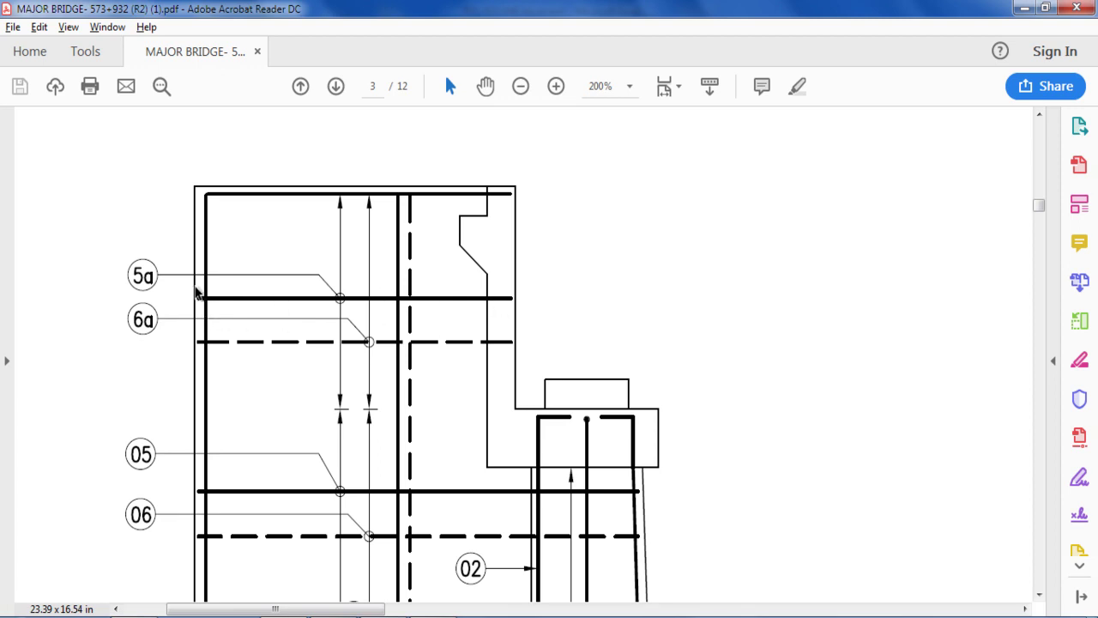
- Review the return wall rows for bar marks 5 to 8 in the Excel schedule
key("alt+Tab")
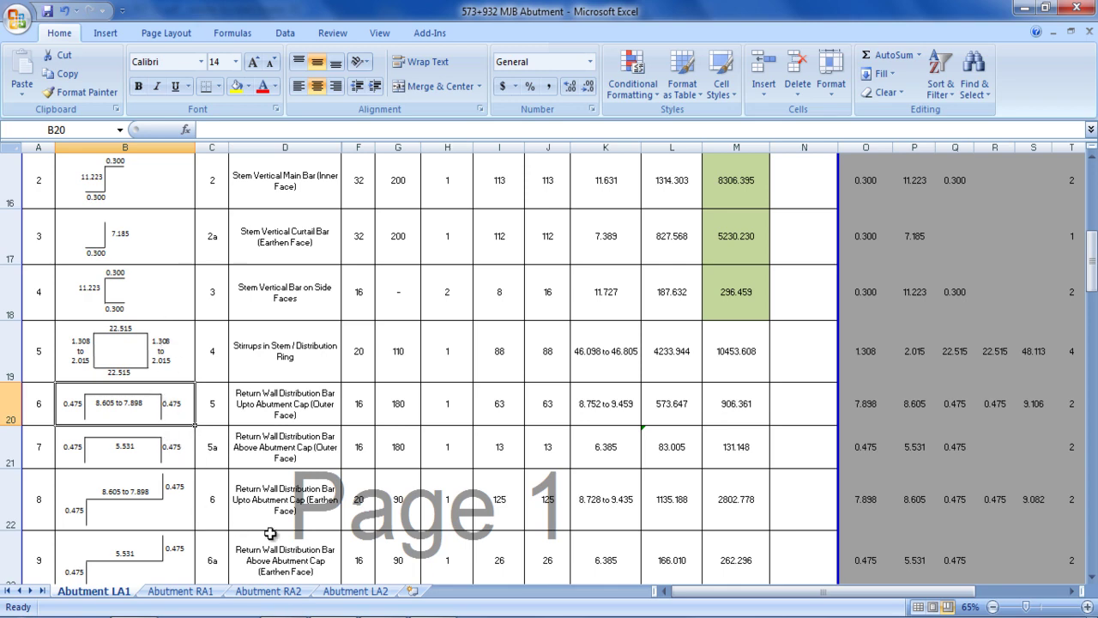
scroll(278, 455, "down", 1)
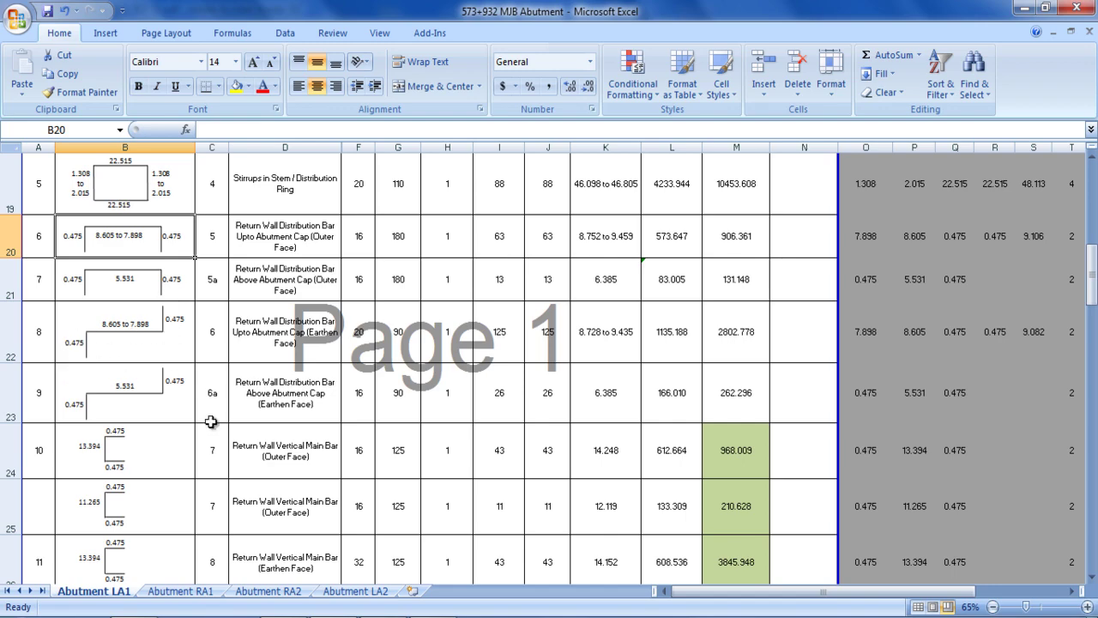
key("alt+Tab")
key("alt+Tab")
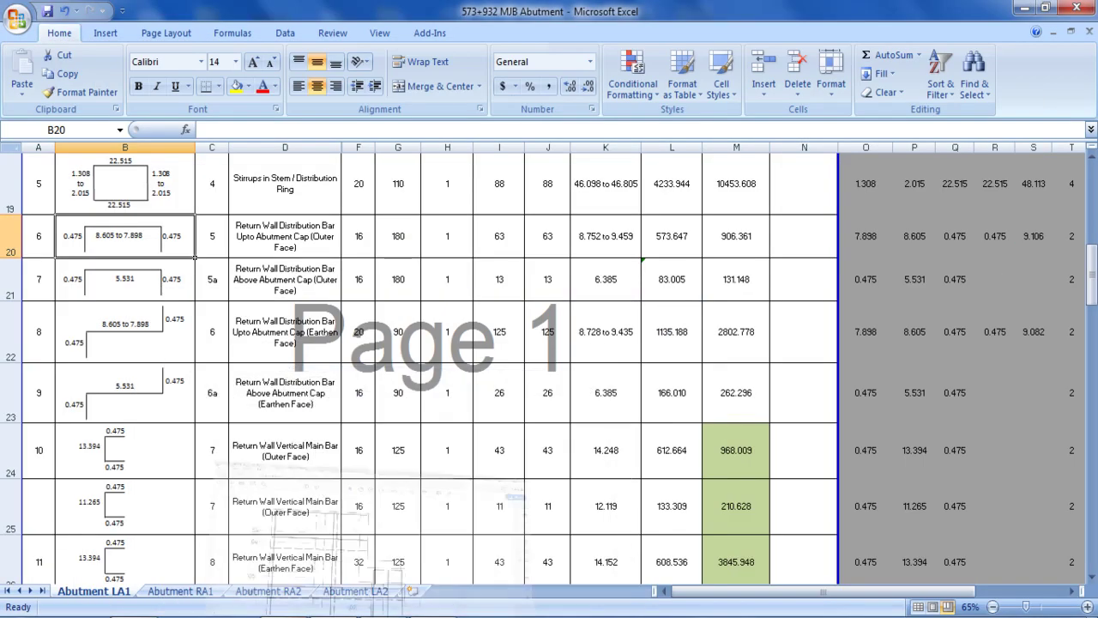
- Compare the Excel schedule's return wall vertical main bars with bars 07 and 08 in the PDF's Section G-G
scroll(212, 482, "down", 1)
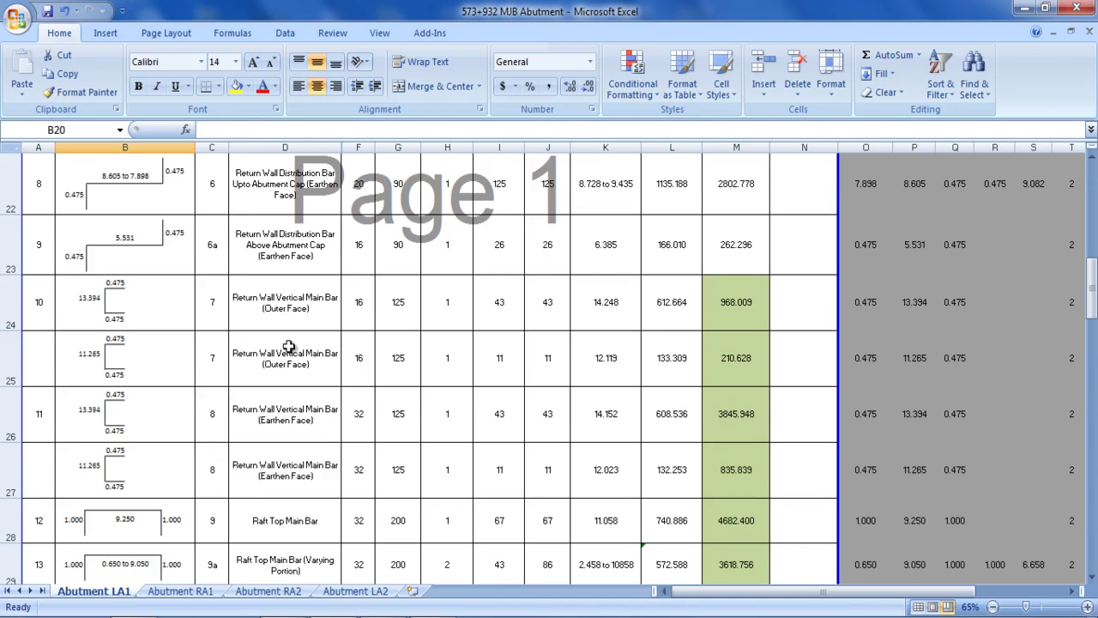
key("alt+Tab")
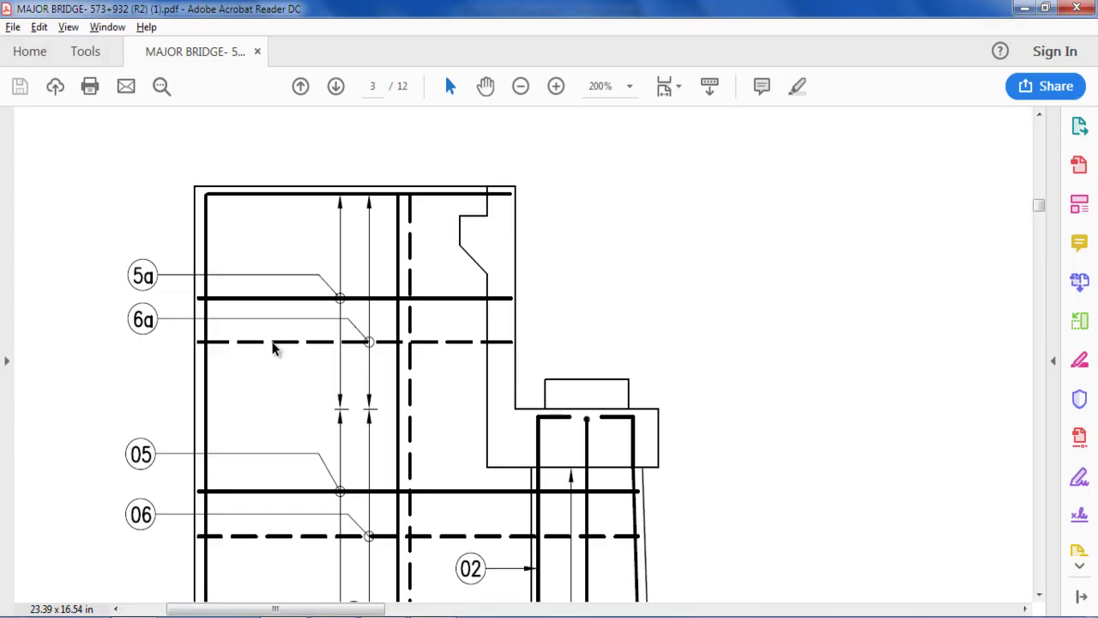
scroll(338, 365, "down", 3, "ctrl")
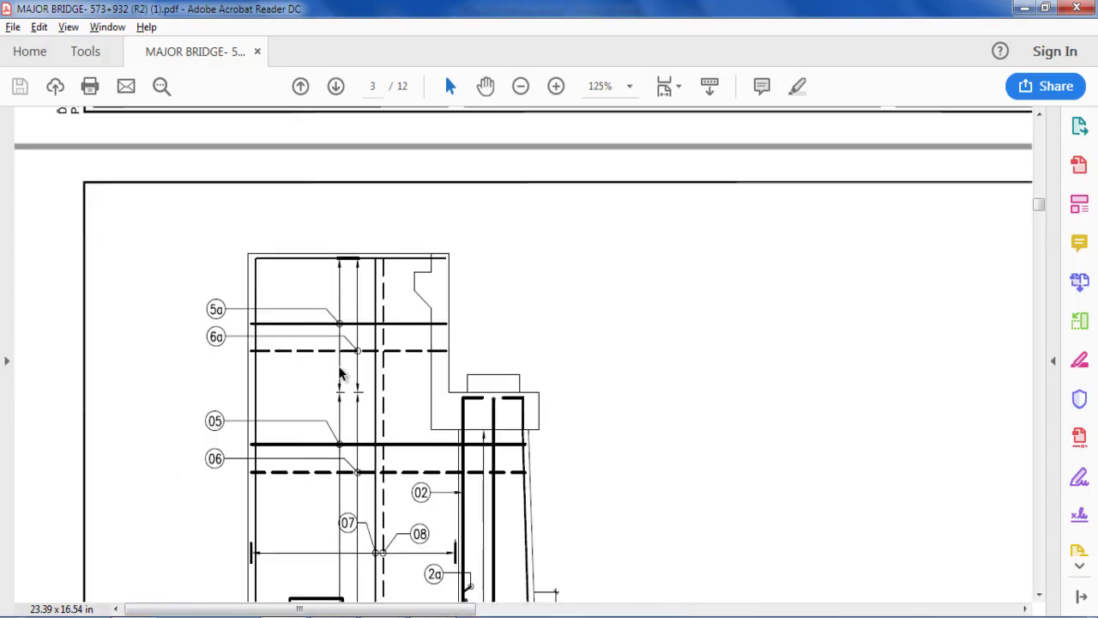
scroll(463, 455, "down", 4)
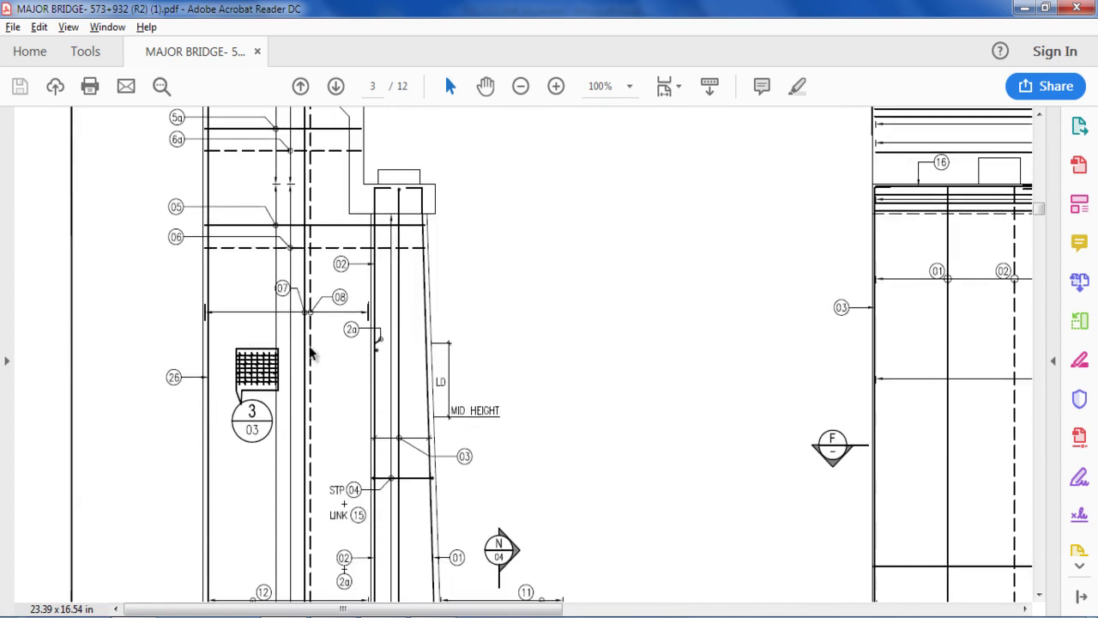
scroll(301, 345, "up", 2)
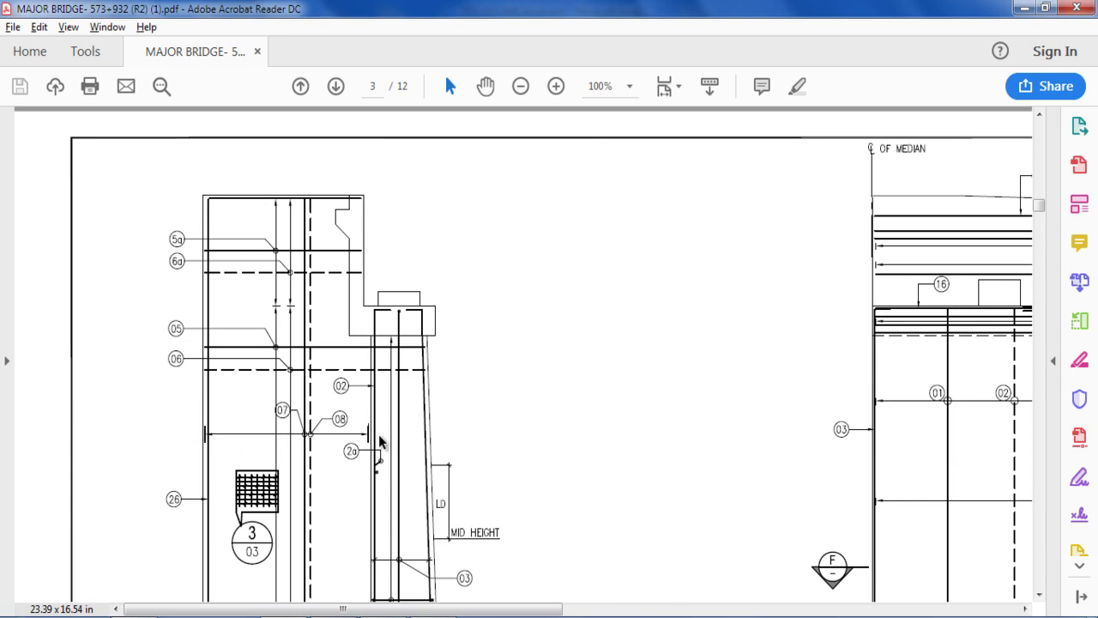
scroll(373, 441, "down", 2)
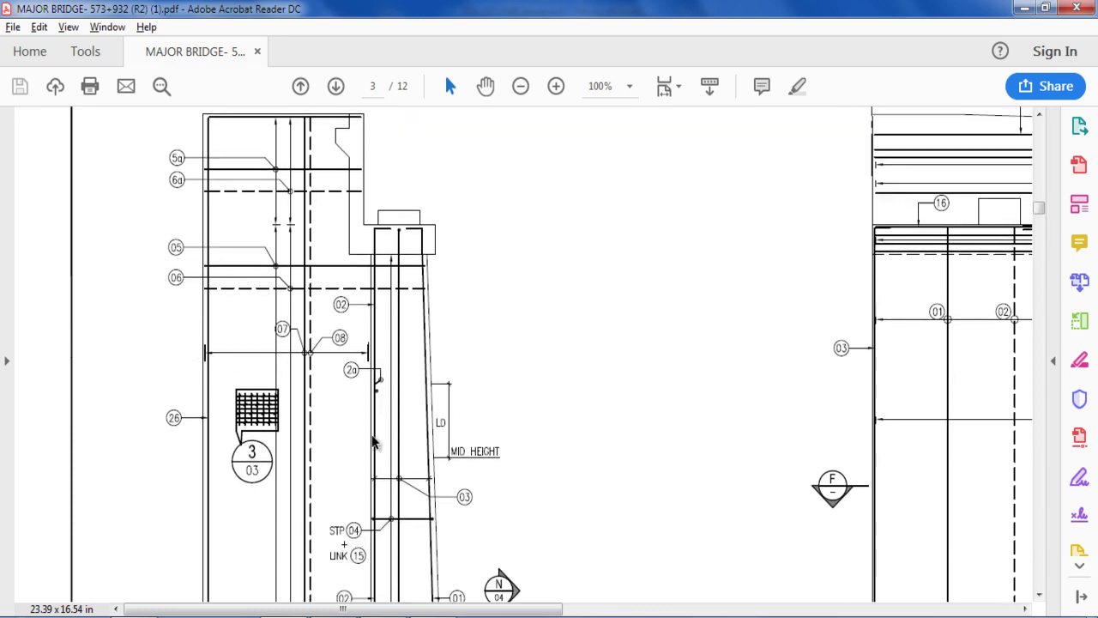
scroll(373, 441, "down", 1)
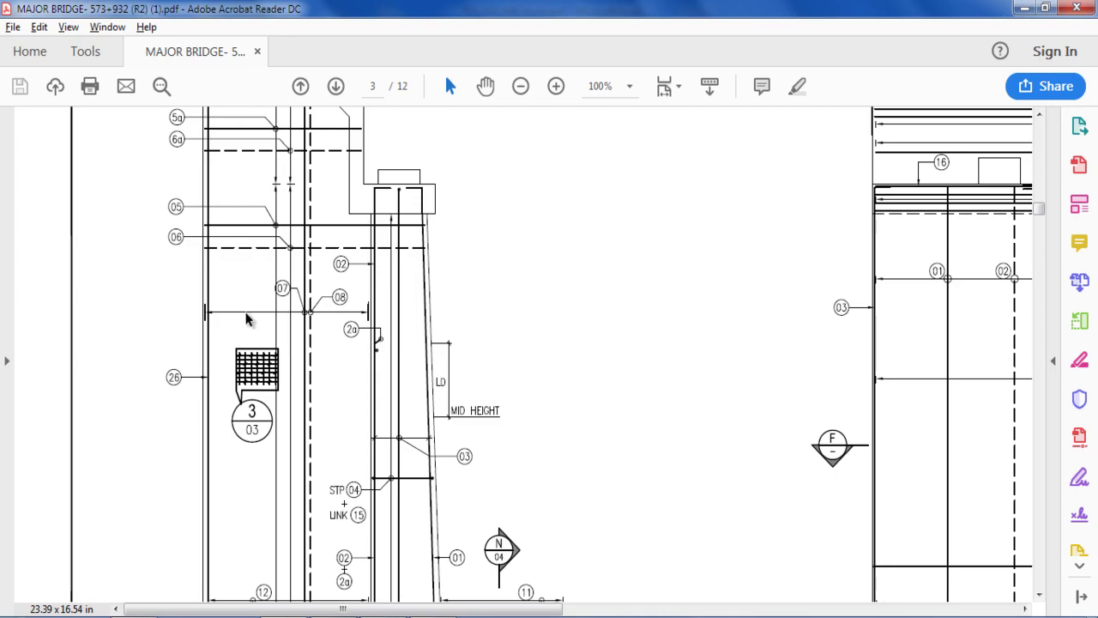
- Switch back to Excel and review the rows from return wall bar mark 8 to raft top main bar mark 9
key("alt+Tab")
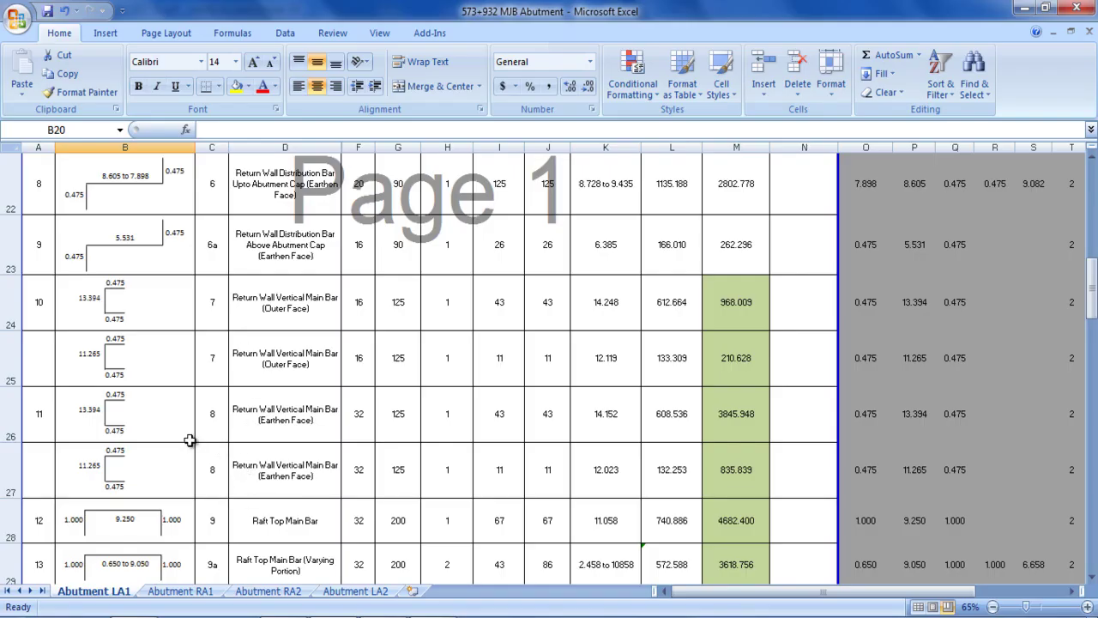
scroll(189, 440, "down", 1)
left_click(214, 294)
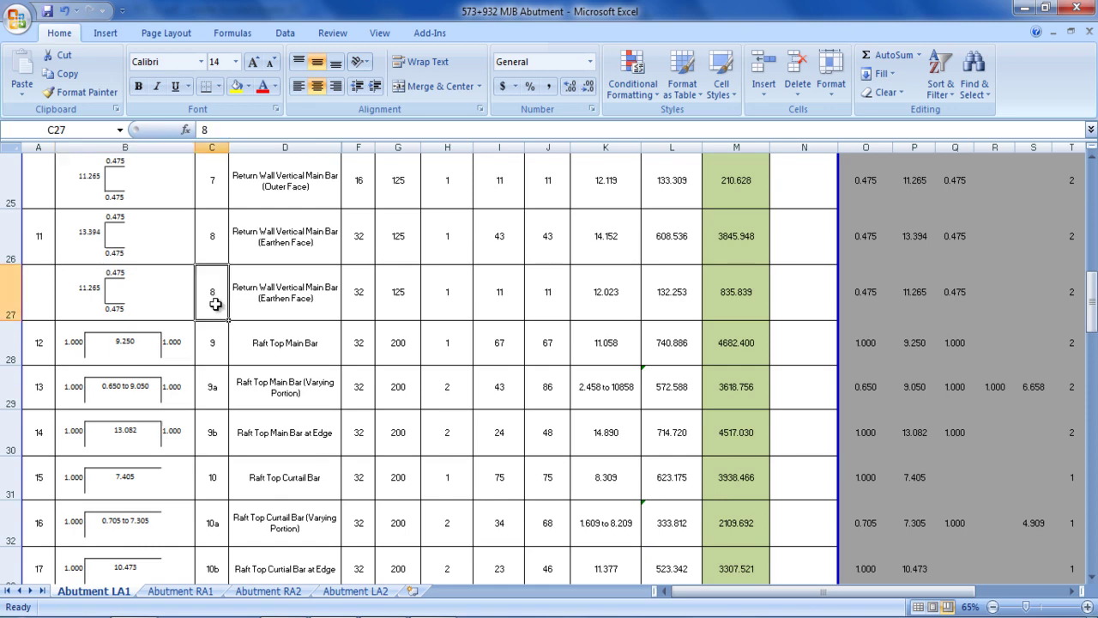
left_click(292, 348)
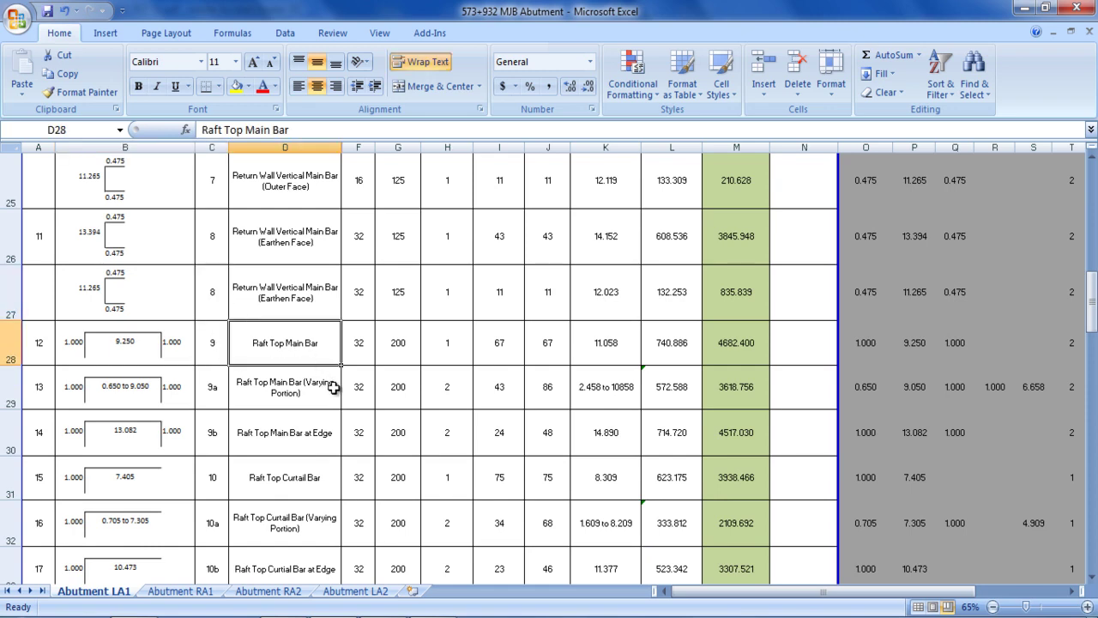
- Switch to the PDF and find the Plan of Foundation reinforcement details on page 3
key("alt+Tab")
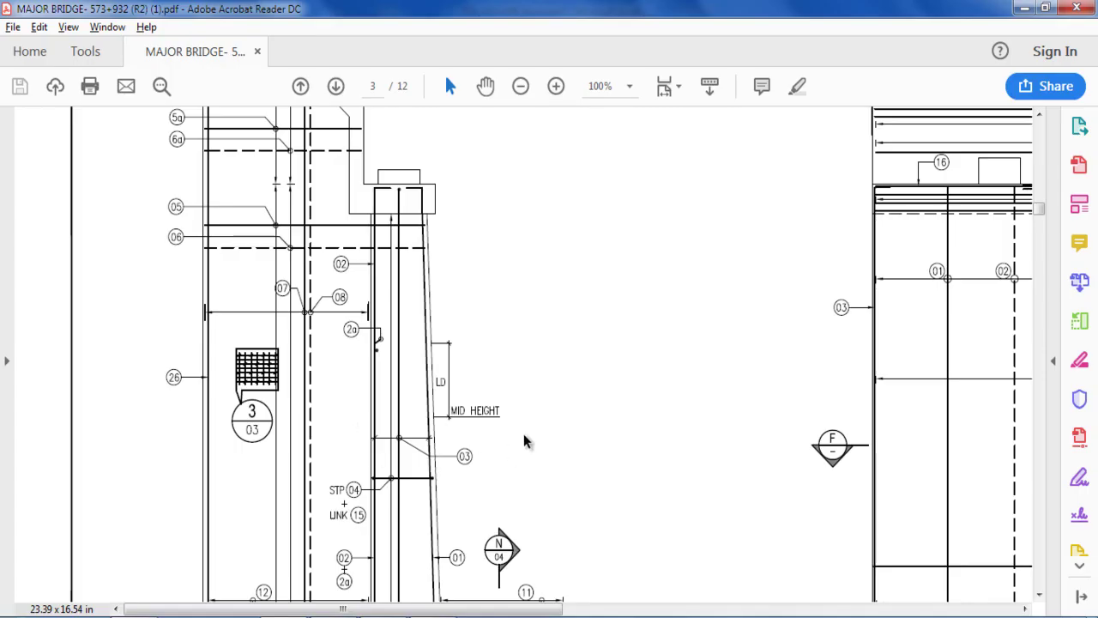
scroll(524, 432, "down", 5)
key("ctrl+minus")
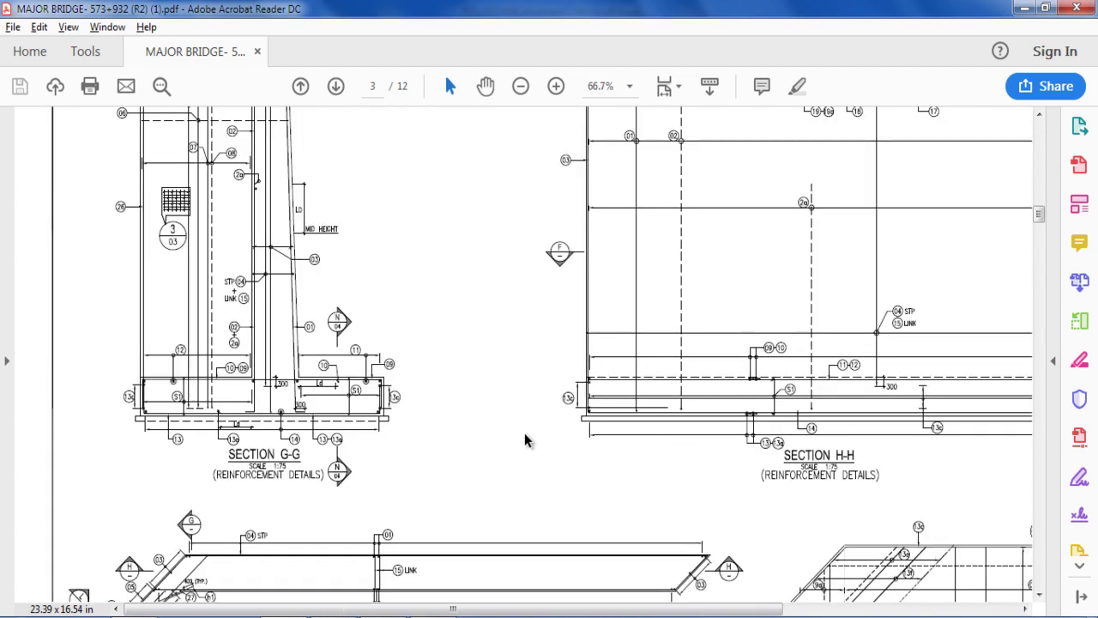
scroll(488, 469, "down", 3)
scroll(492, 479, "up", 4)
scroll(492, 480, "down", 3)
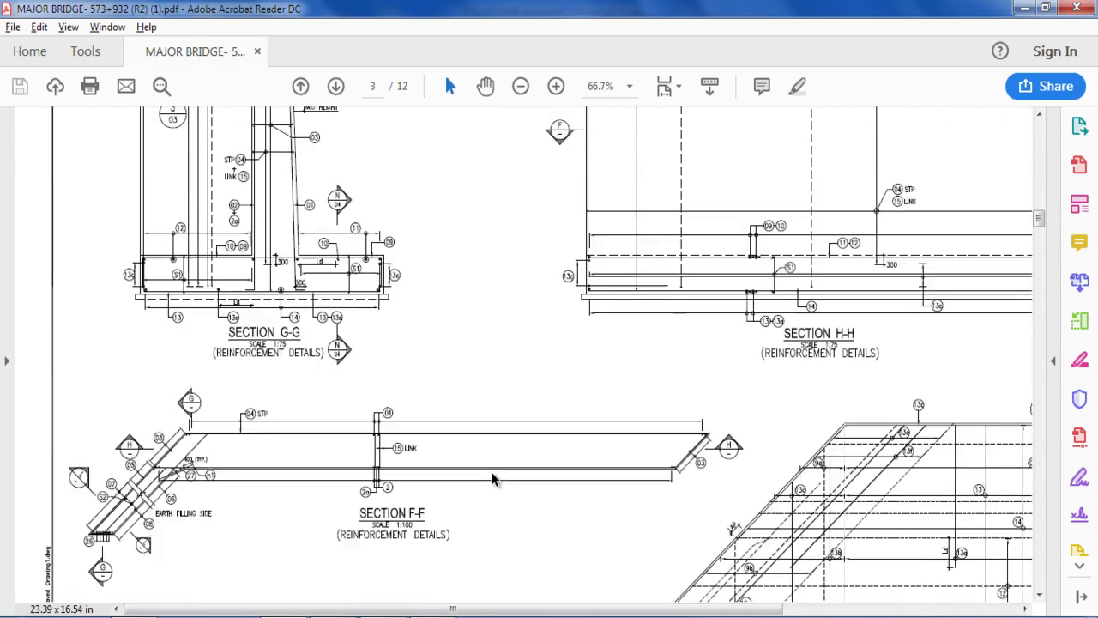
scroll(492, 480, "up", 3)
scroll(492, 479, "down", 4)
scroll(492, 475, "down", 4)
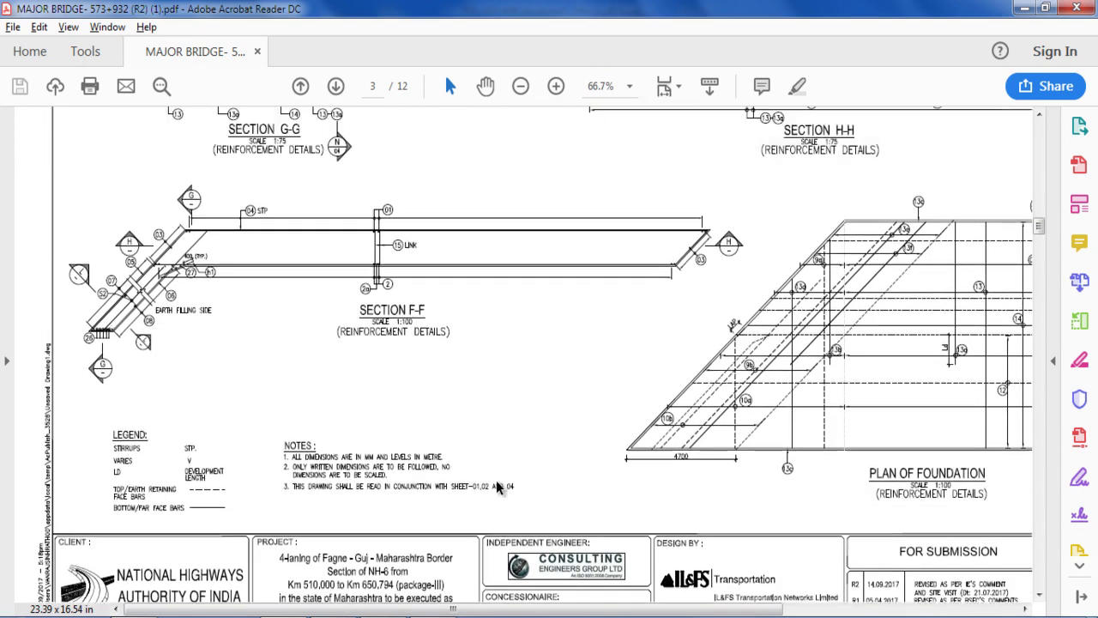
left_click_drag(500, 613, 766, 612)
- Compare the Excel row for raft top main bar mark 9 with bar 09 in the Plan of Foundation
key("alt+Tab")
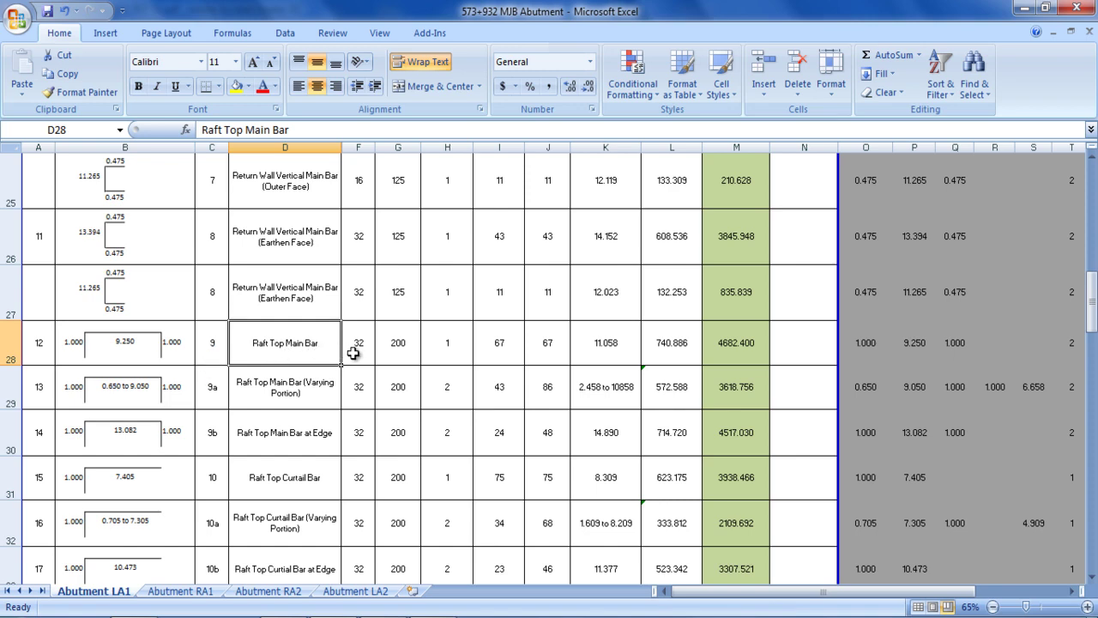
key("alt+Tab")
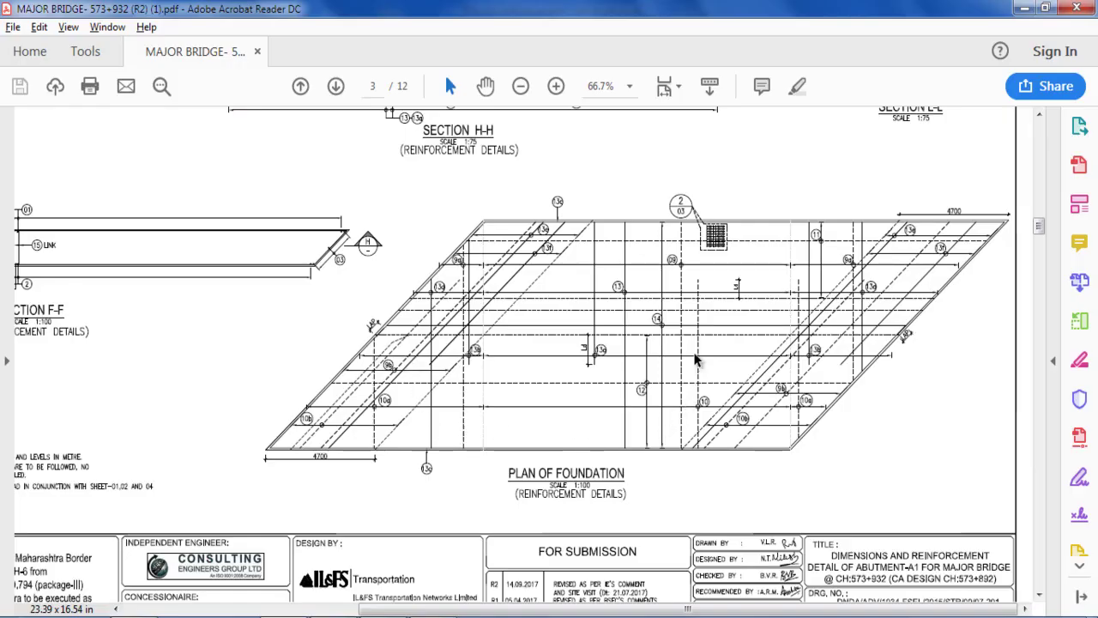
key("alt+Tab")
key("alt+Tab")
scroll(703, 296, "up", 3)
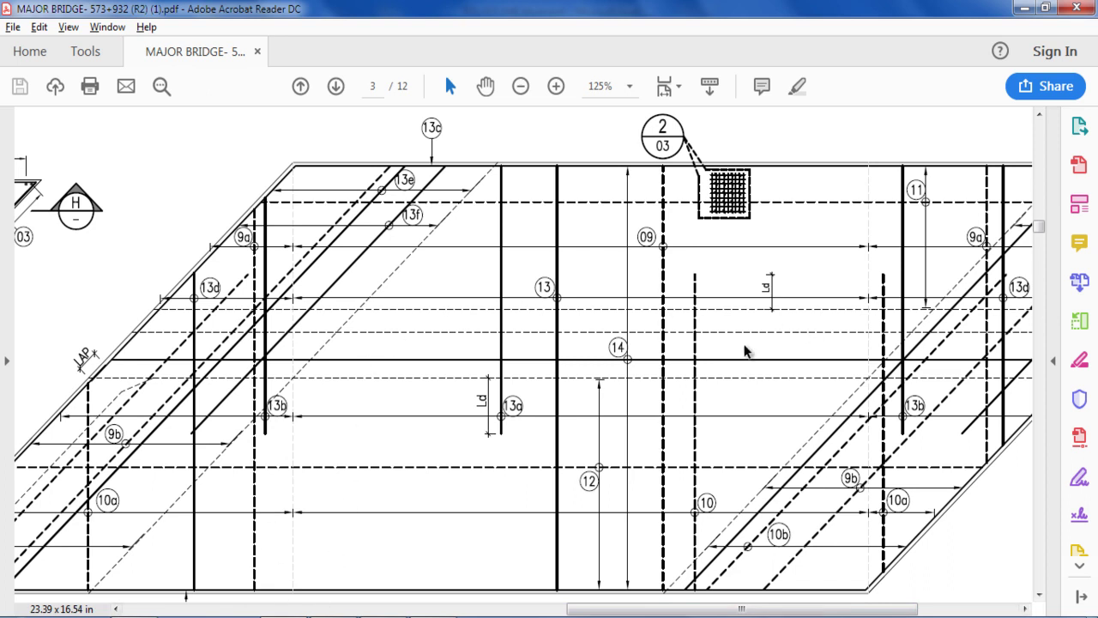
key("alt+Tab")
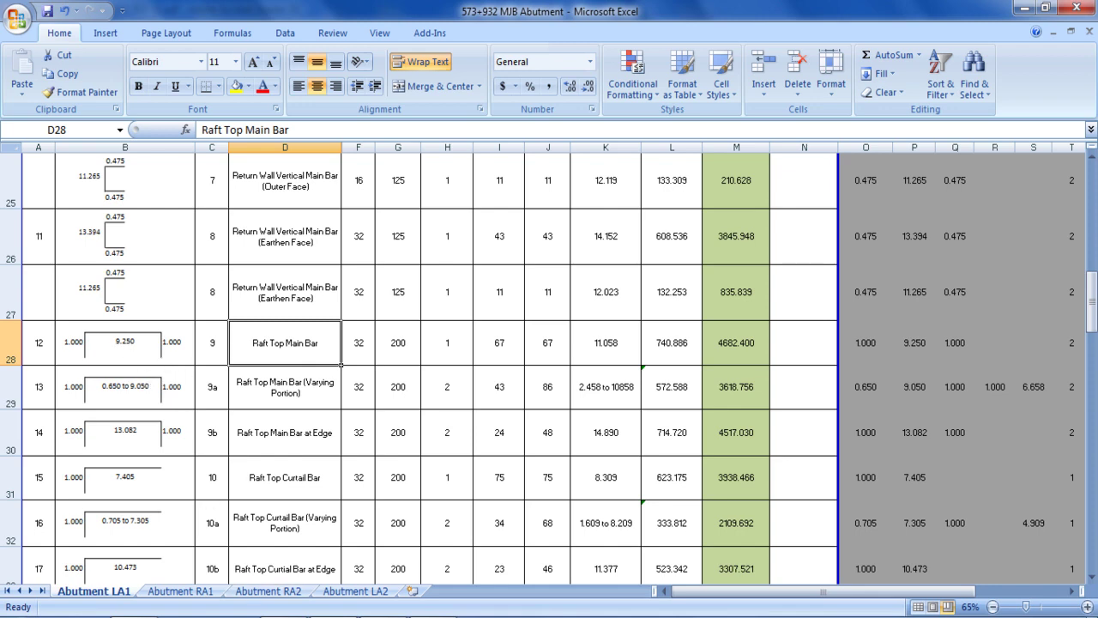
key("alt+Tab")
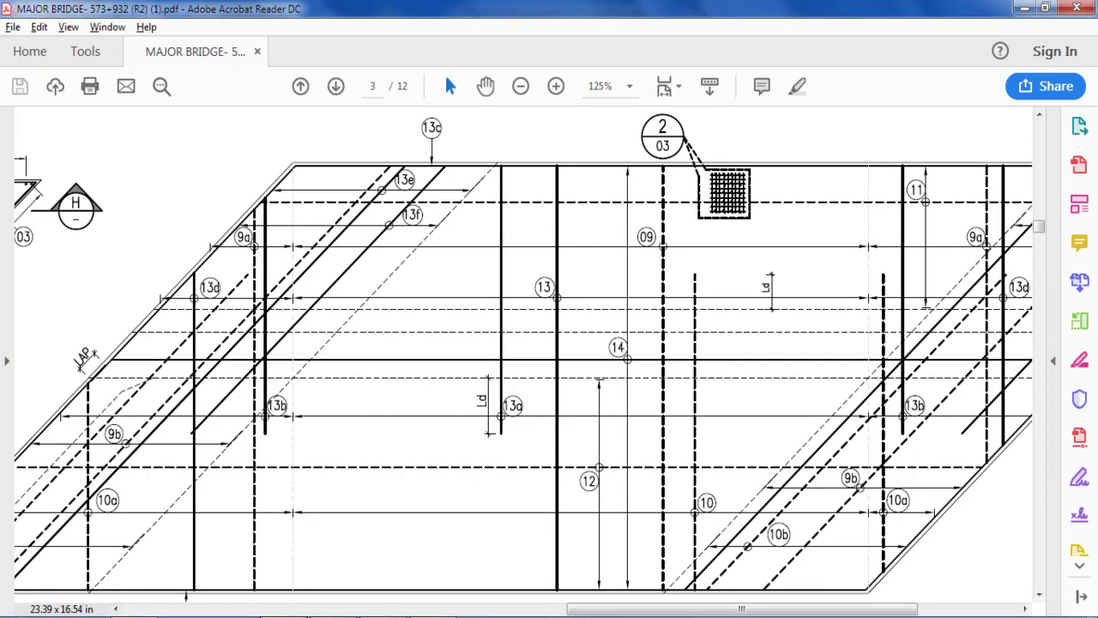
- Inspect the bar count and total number cells for raft top main bar mark 9 in Excel
key("alt+Tab")
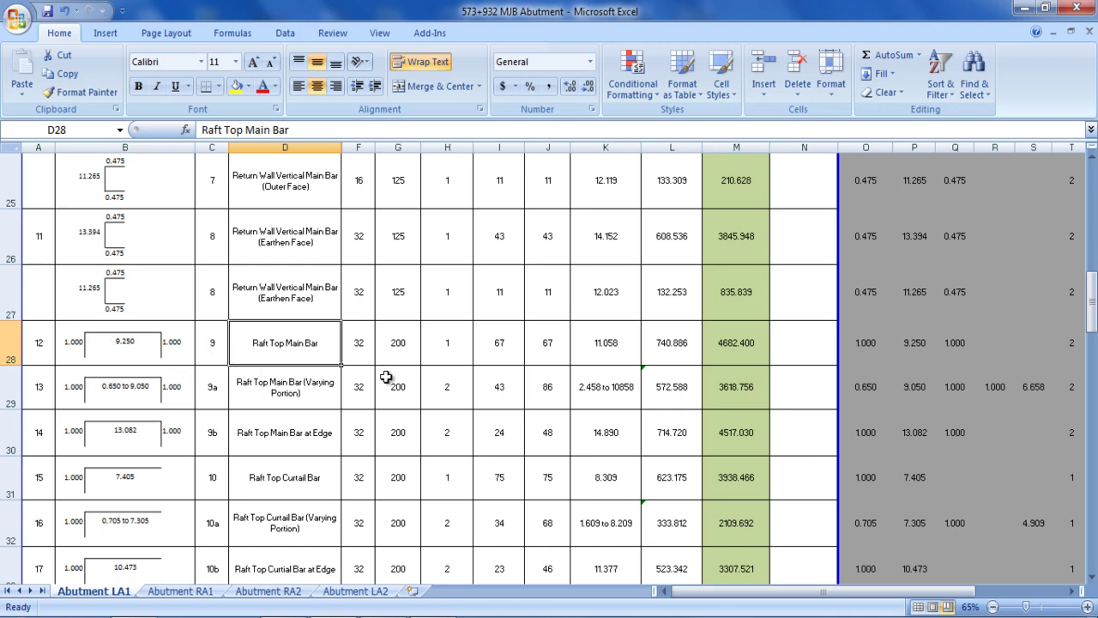
left_click(486, 351)
left_click(562, 352)
left_click(503, 351)
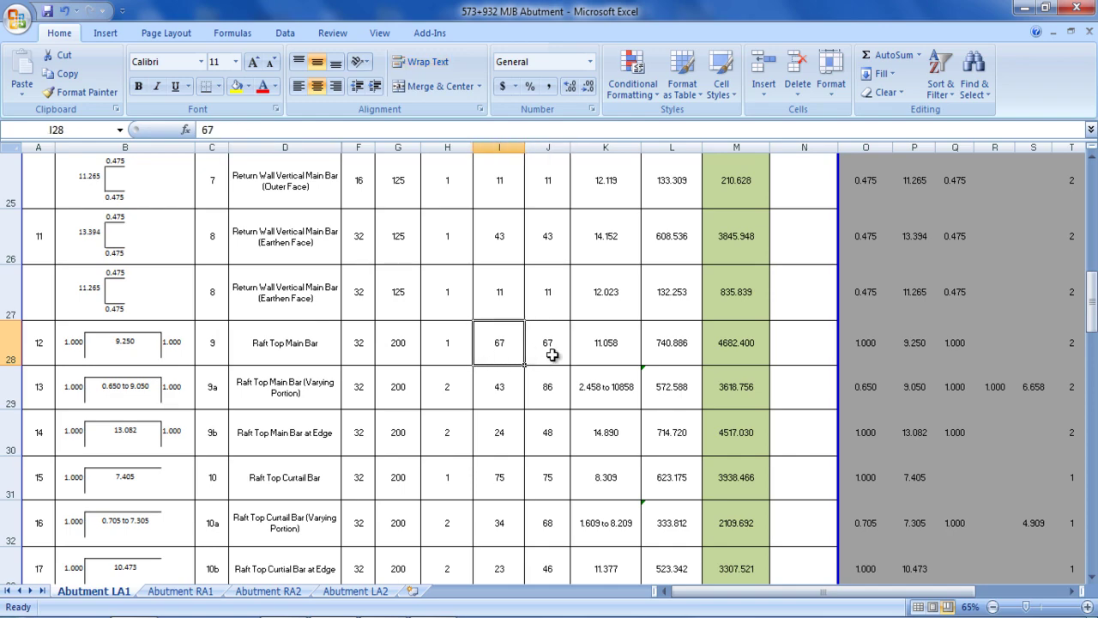
left_click(553, 352)
- Examine the layout of the raft top bars in the PDF's Plan of Foundation, including the skewed corner with the 4700 dimension
key("alt+Tab")
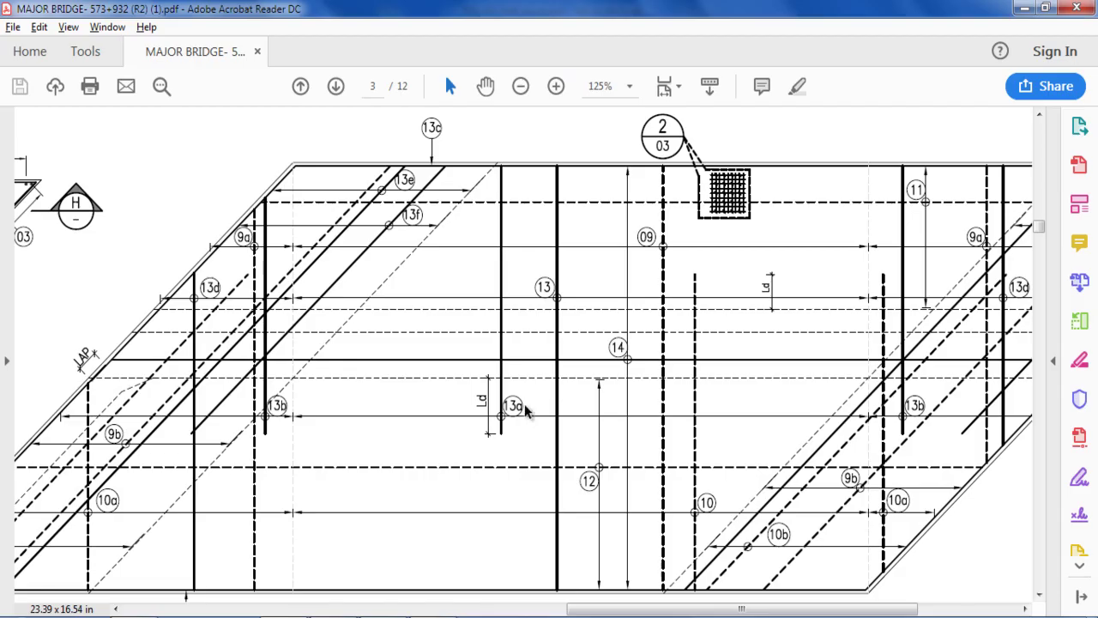
scroll(526, 411, "down", 2, "ctrl")
scroll(526, 408, "down", 1)
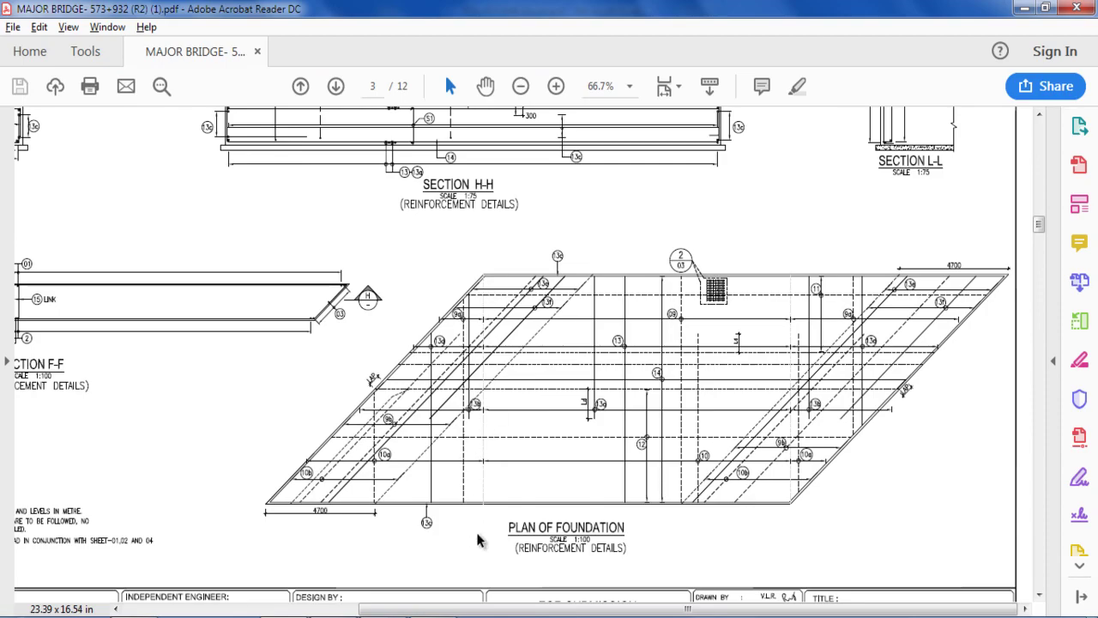
key("alt+Tab")
key("alt+Tab")
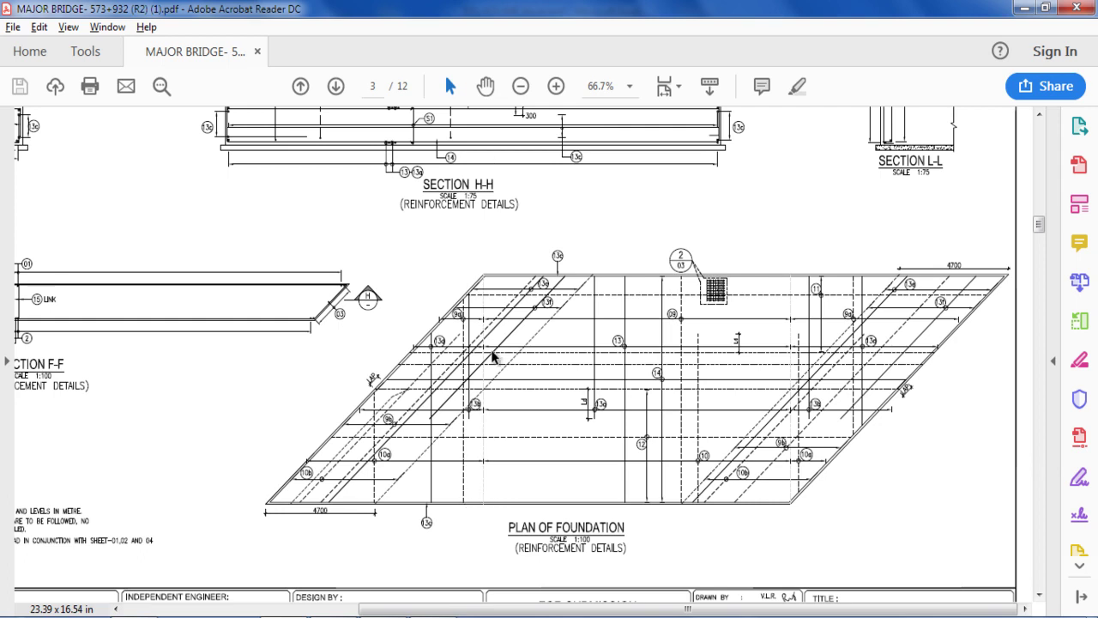
scroll(487, 508, "up", 3)
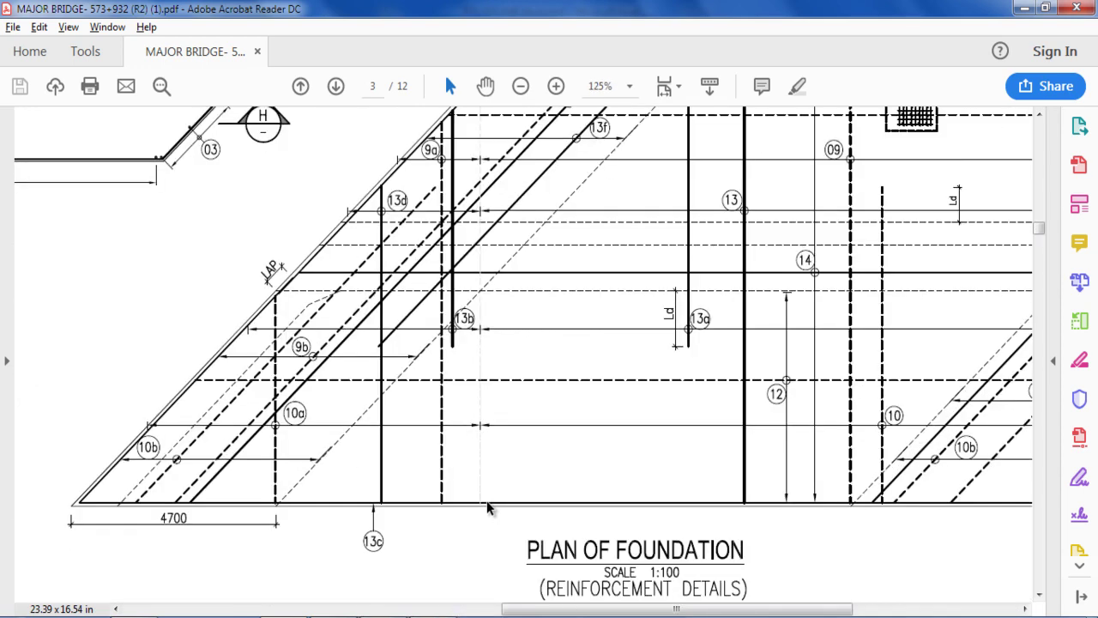
scroll(484, 509, "down", 1)
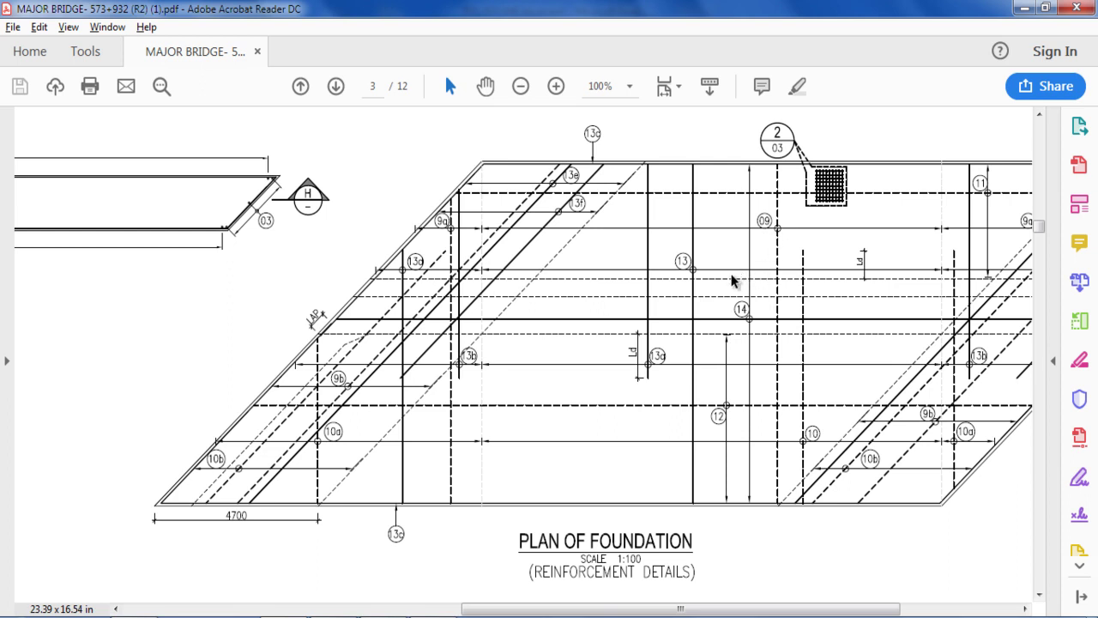
- Check the Excel raft top main bar rows and look up bars 09 and 10 in the foundation of Section G-G
key("alt+Tab")
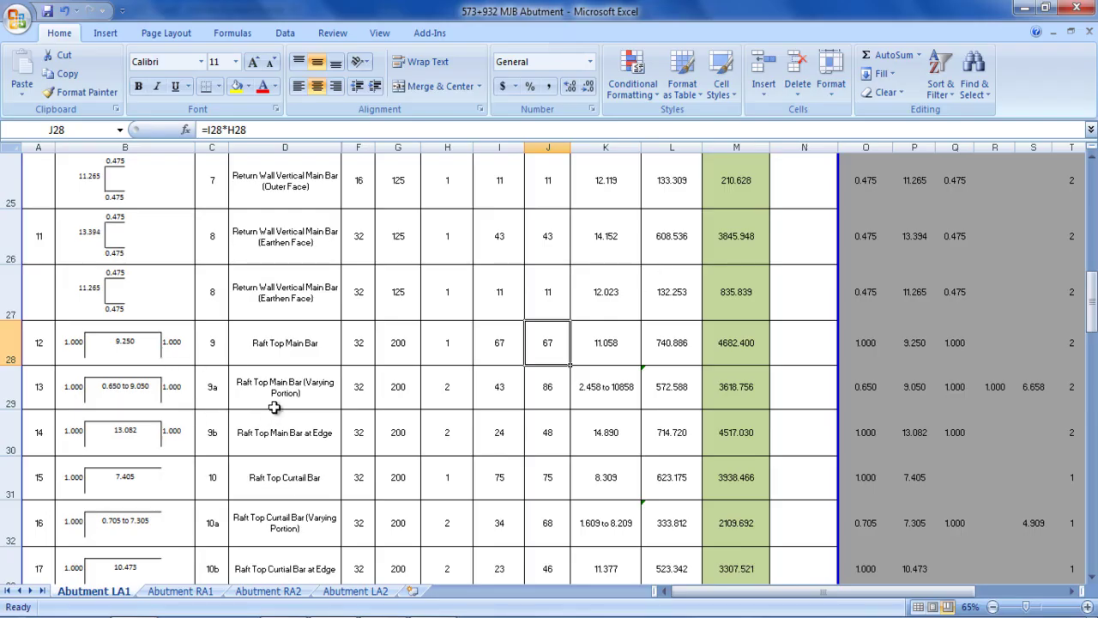
key("alt+Tab")
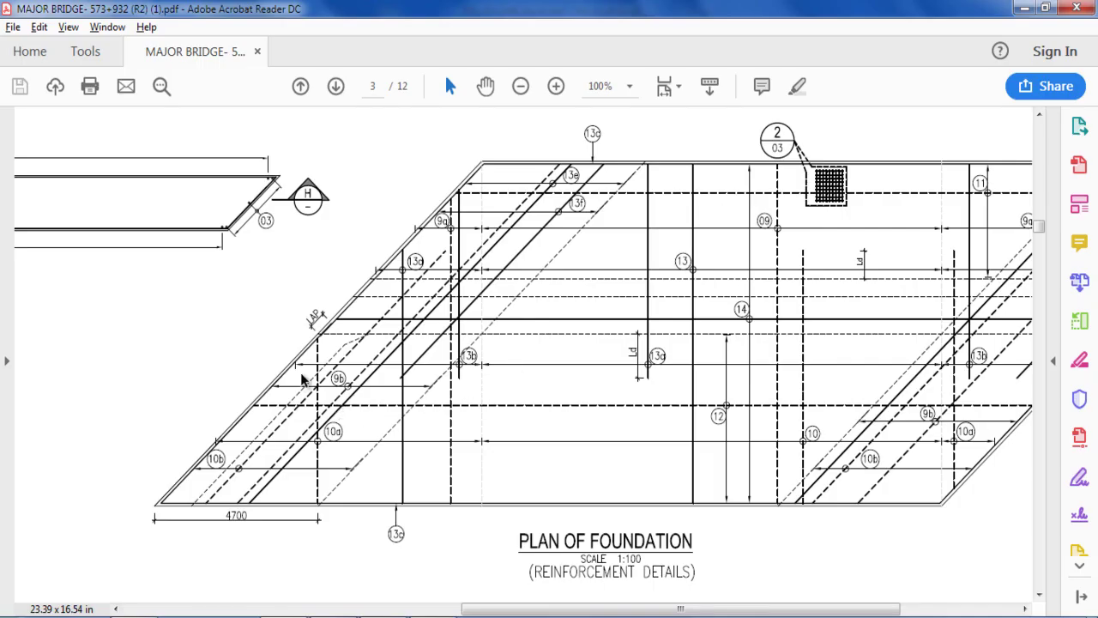
scroll(255, 375, "down", 4, "ctrl")
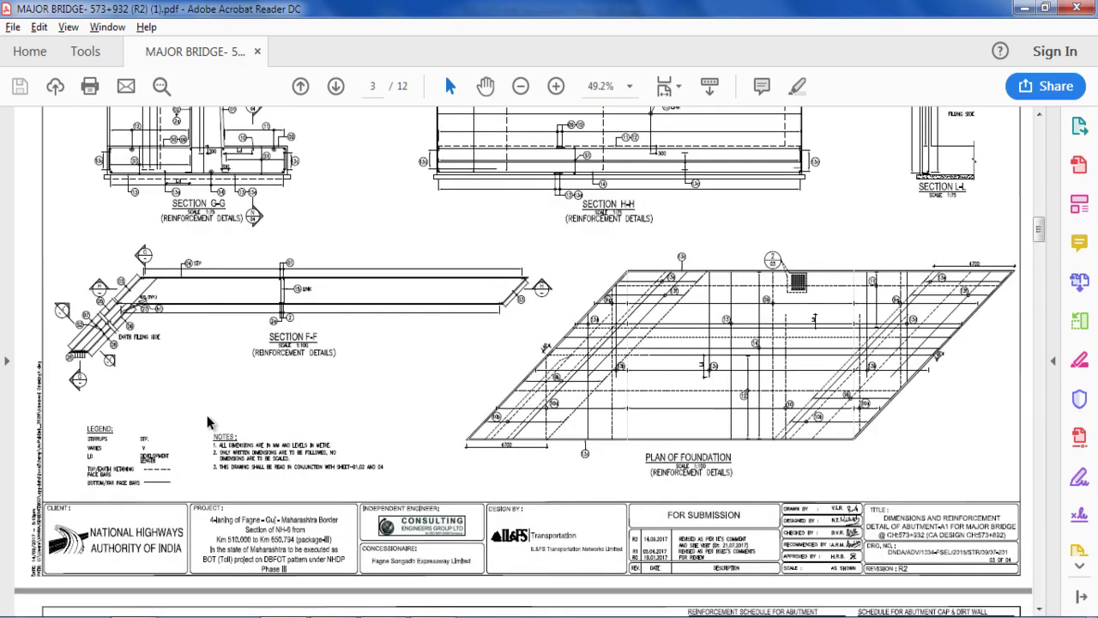
scroll(210, 421, "up", 3)
scroll(183, 383, "up", 5, "ctrl")
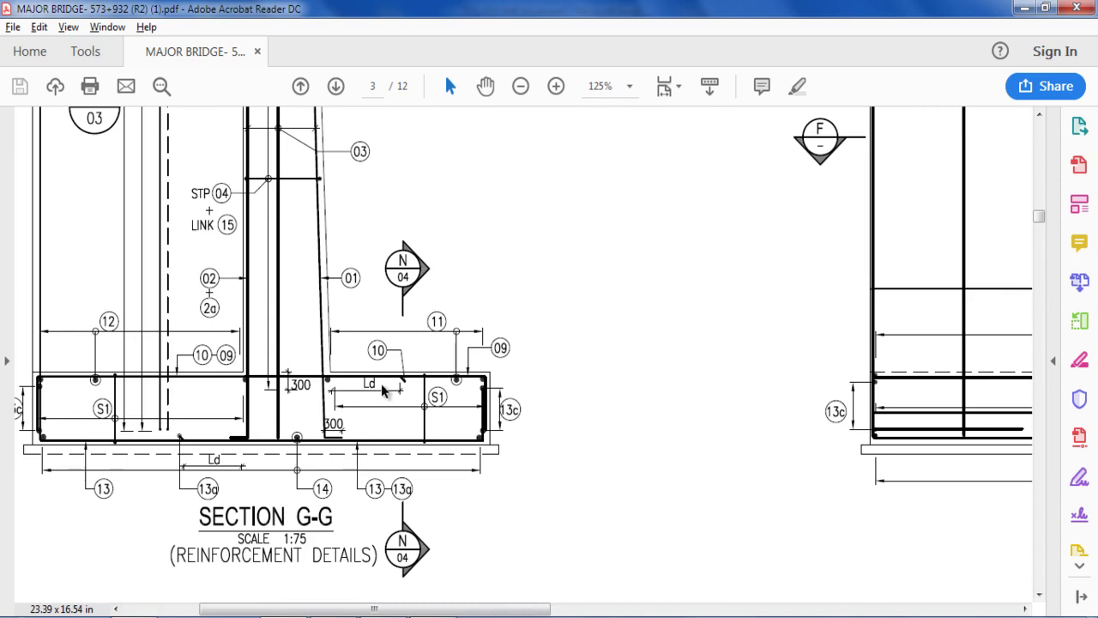
scroll(461, 393, "down", 2)
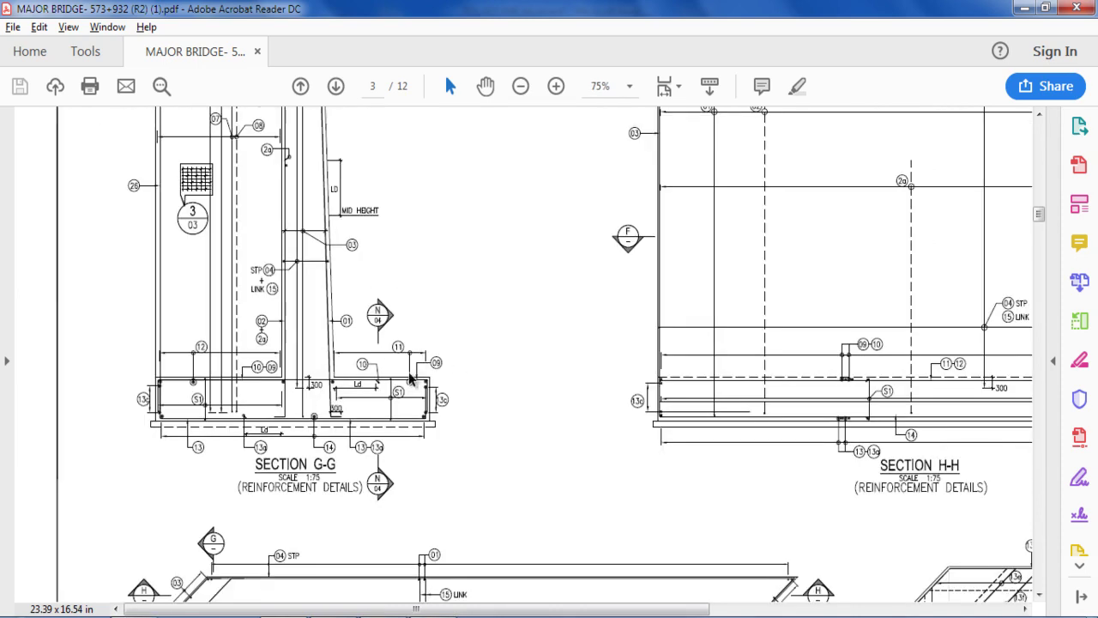
scroll(455, 420, "down", 1)
scroll(463, 414, "down", 2)
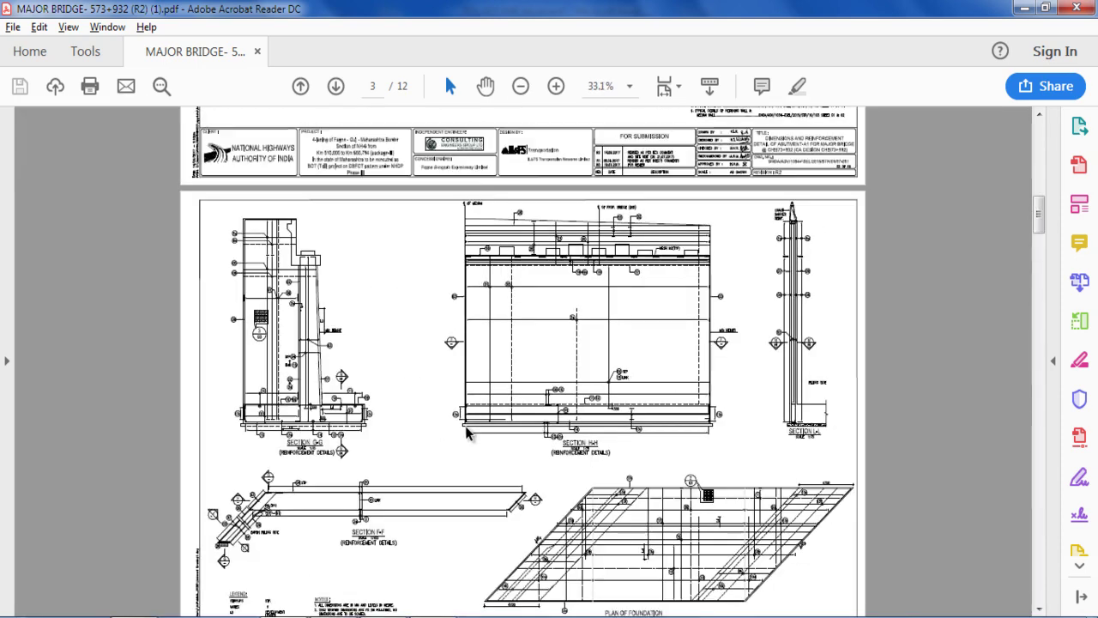
- Return to the Plan of Foundation and examine the extent of varying raft top bar 9a along the skewed edge
key("ctrl+2")
scroll(721, 569, "up", 2)
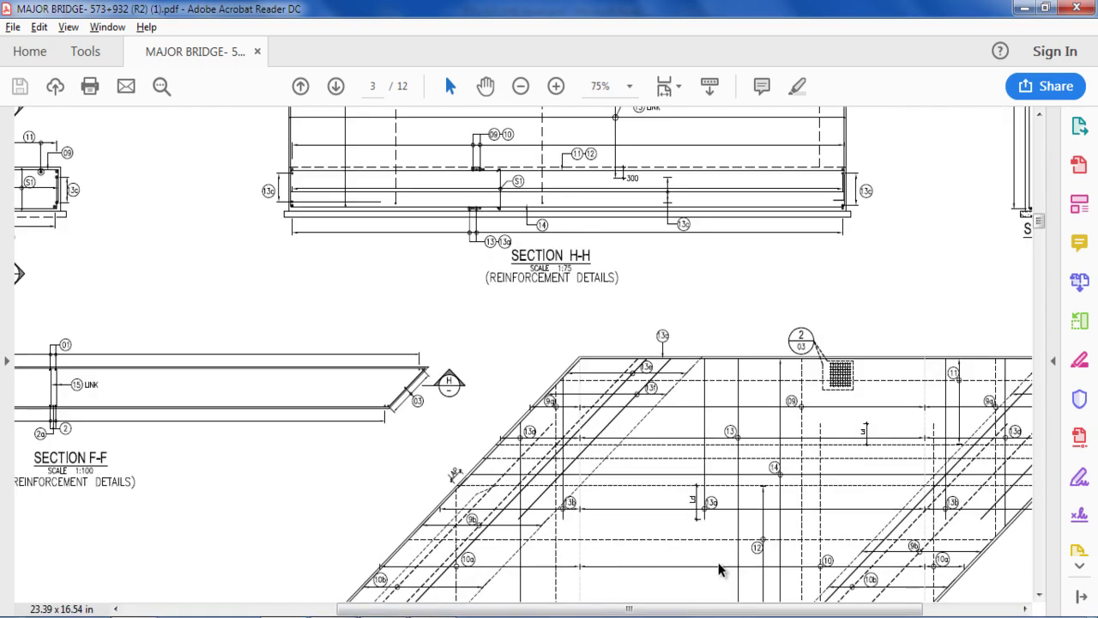
scroll(721, 569, "up", 1)
scroll(675, 525, "down", 1)
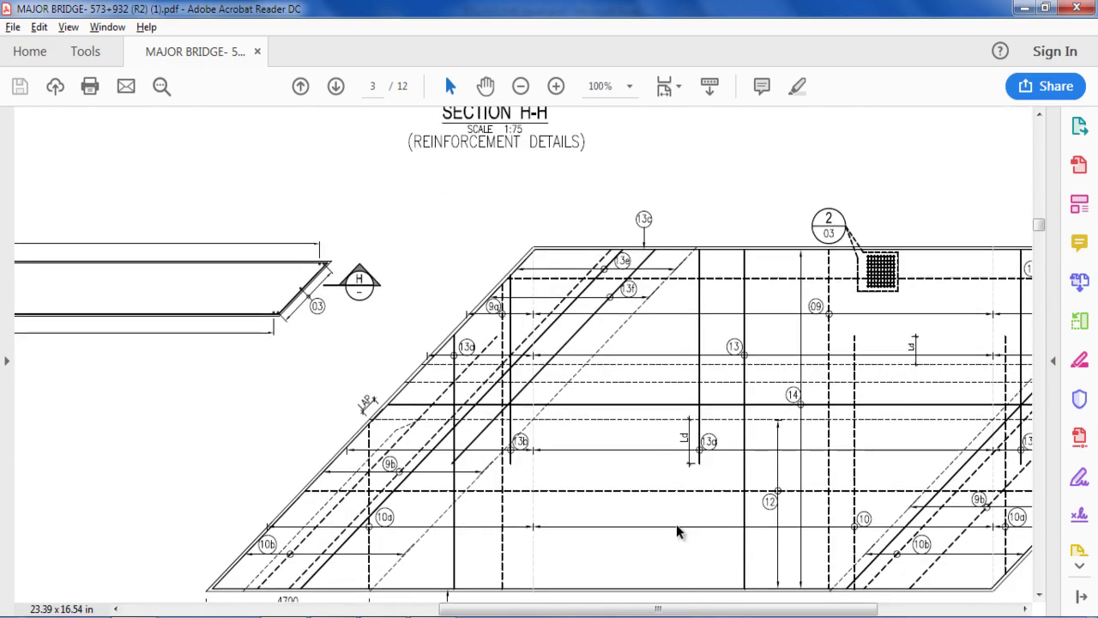
scroll(676, 526, "down", 1)
scroll(675, 526, "up", 2)
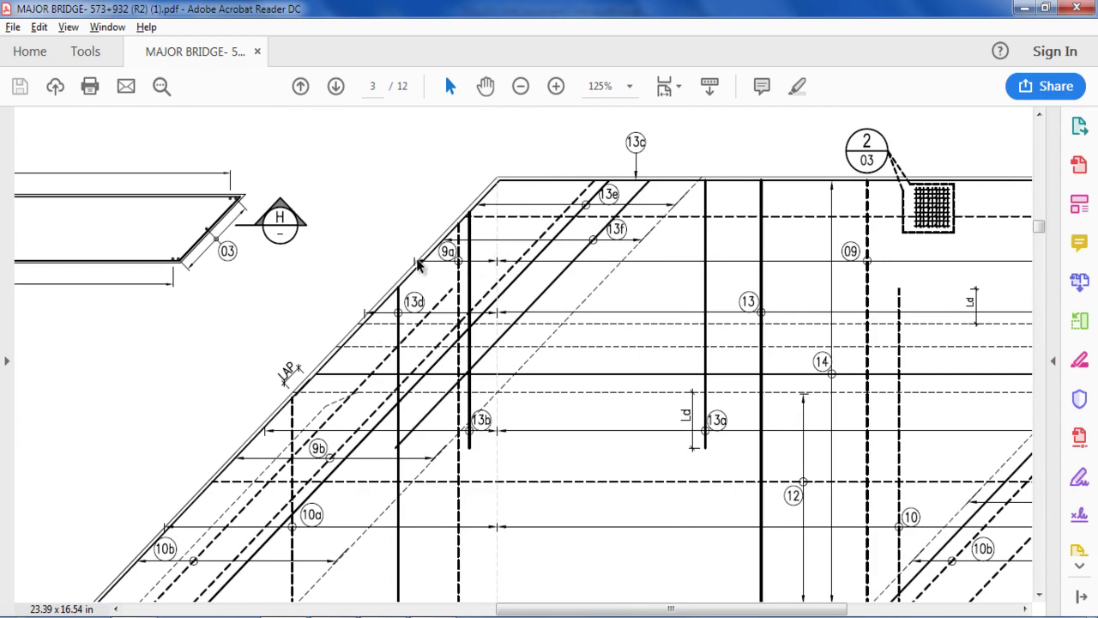
- Compare the extent of varying bar 9a at both skewed ends of the Plan of Foundation, including the 4700 dimensions
scroll(414, 273, "down", 3)
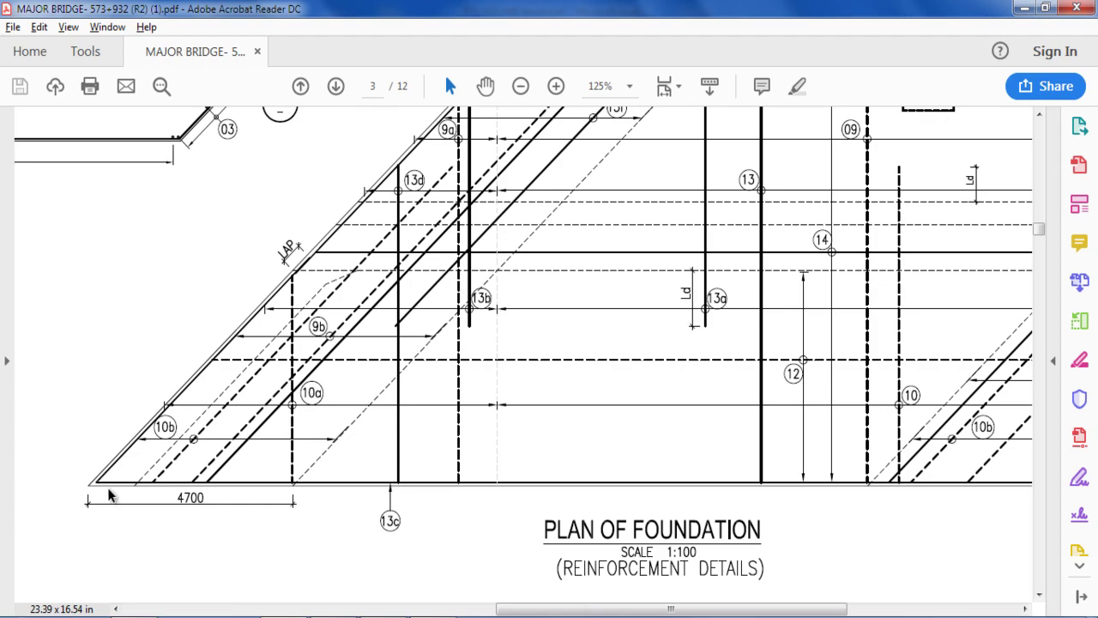
scroll(413, 509, "down", 3)
scroll(498, 509, "down", 1, "ctrl")
scroll(497, 510, "up", 5, "ctrl")
scroll(498, 509, "down", 6, "ctrl")
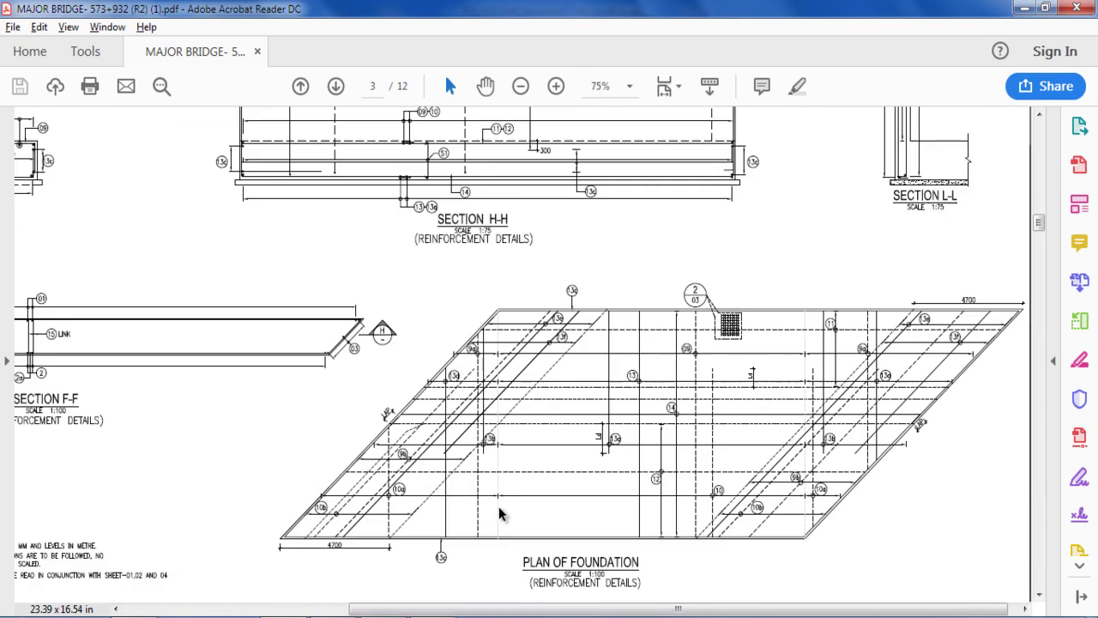
scroll(982, 379, "up", 2, "ctrl")
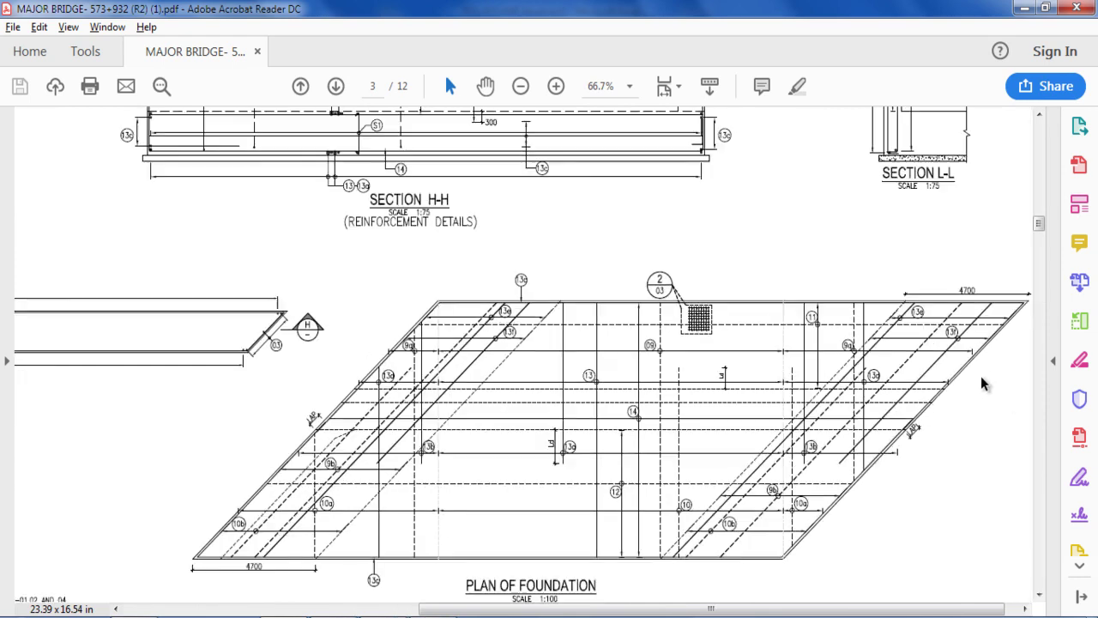
scroll(980, 375, "up", 1, "ctrl")
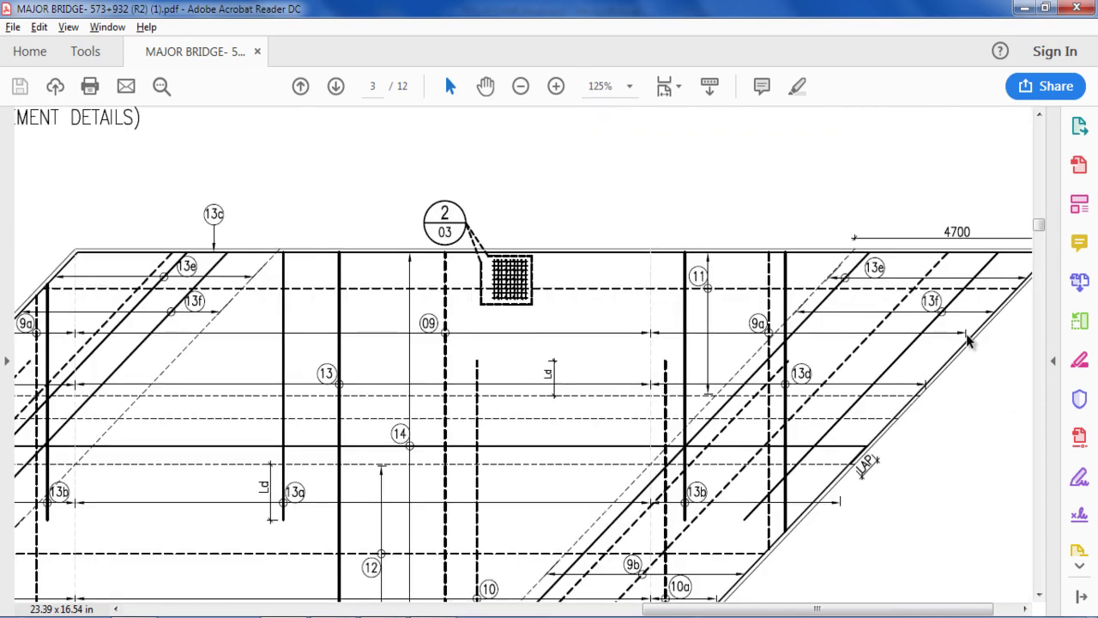
scroll(838, 372, "down", 3, "ctrl")
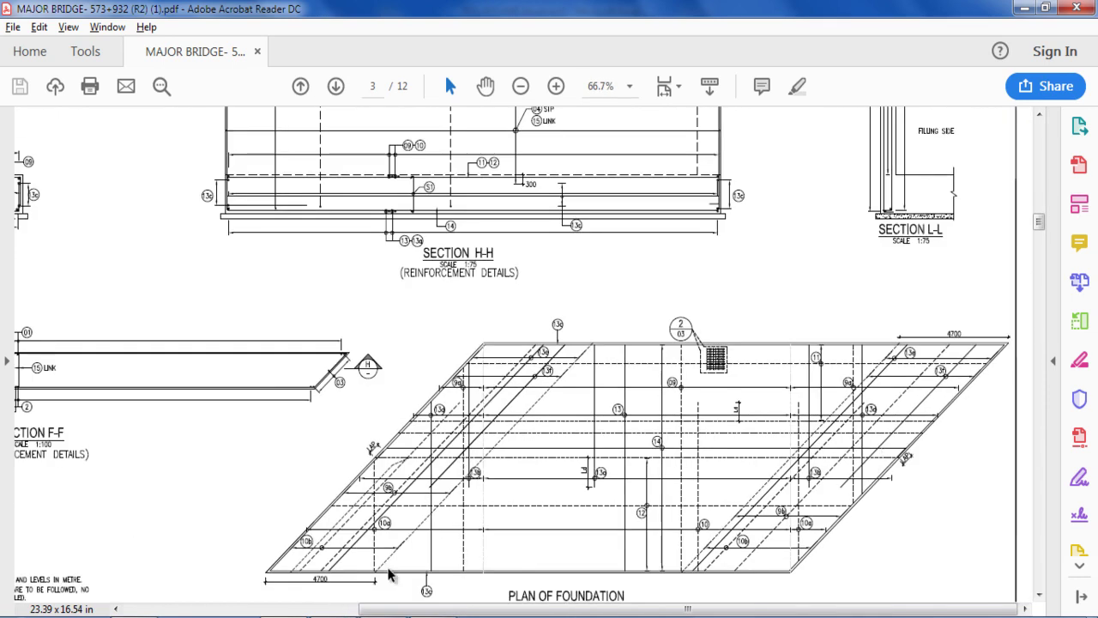
- Switch to Excel and review the raft top main bar 9a (Varying Portion) row, from its bar shape to its length calculations
key("alt+Tab")
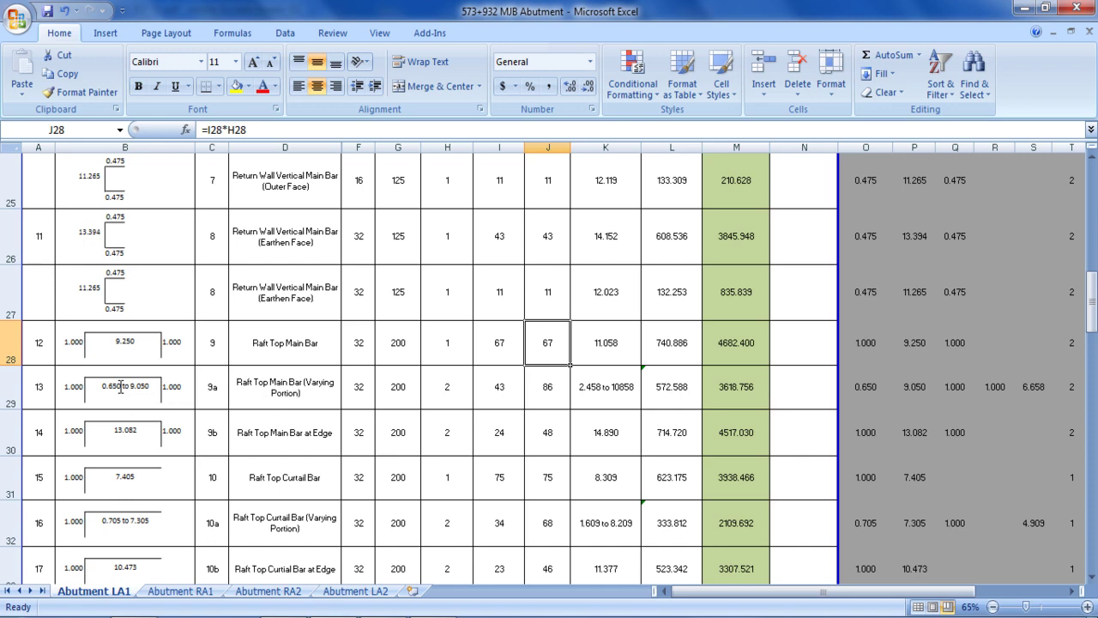
scroll(109, 396, "right", 3)
scroll(109, 396, "down", 1)
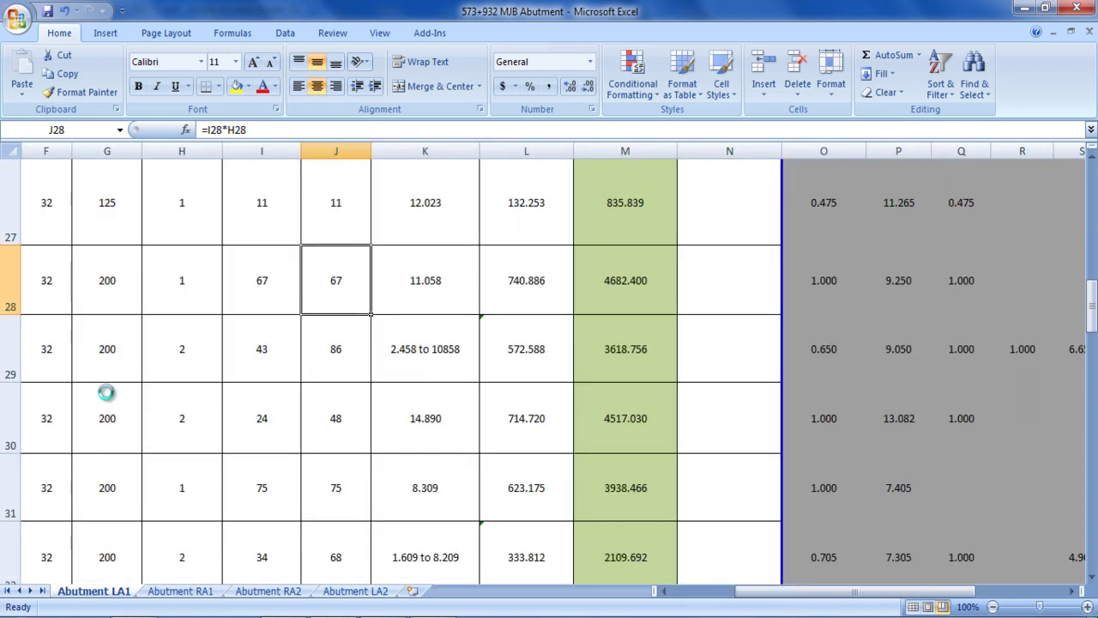
scroll(105, 392, "up", 1, "ctrl")
left_click_drag(762, 594, 691, 593)
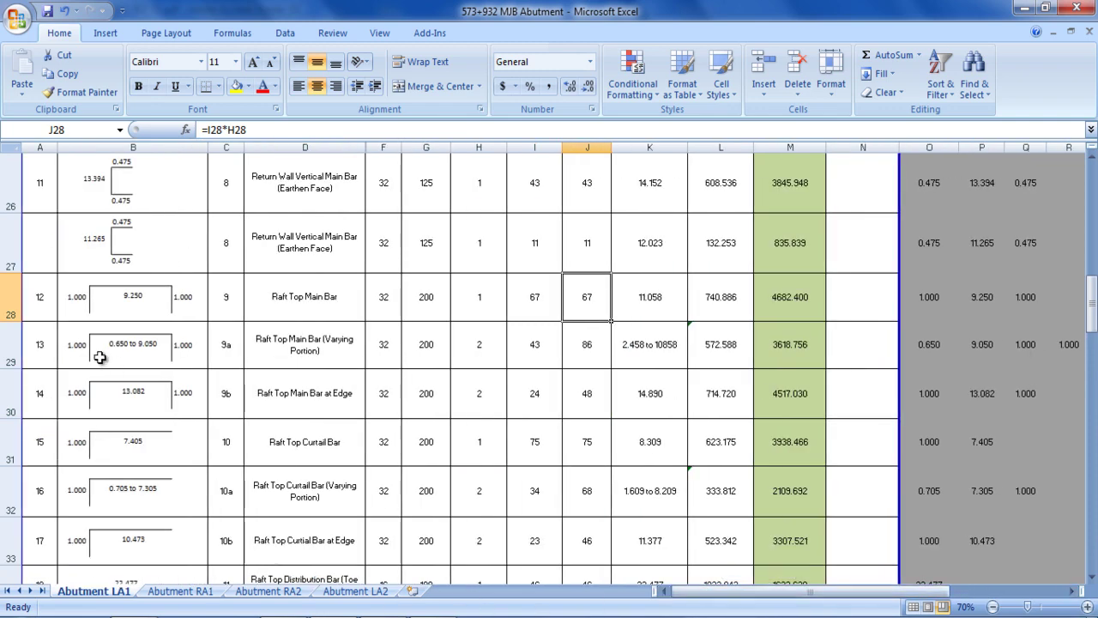
scroll(99, 355, "up", 1, "ctrl")
scroll(100, 355, "up", 1, "ctrl")
scroll(99, 357, "down", 2, "ctrl")
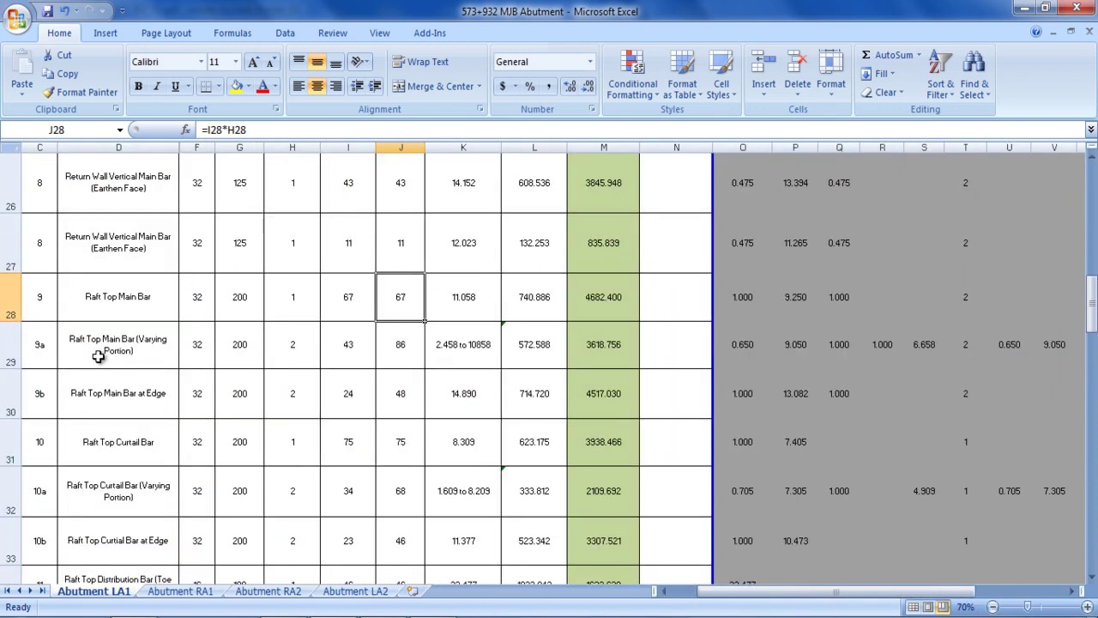
left_click_drag(729, 593, 684, 594)
scroll(46, 343, "up", 2, "ctrl")
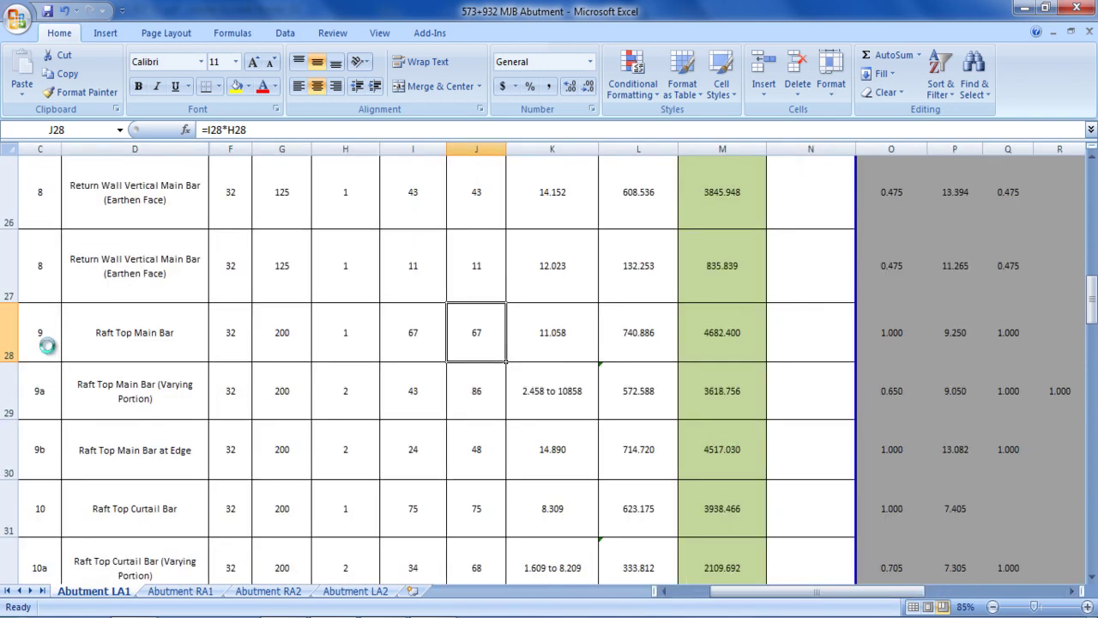
scroll(47, 344, "down", 1, "ctrl")
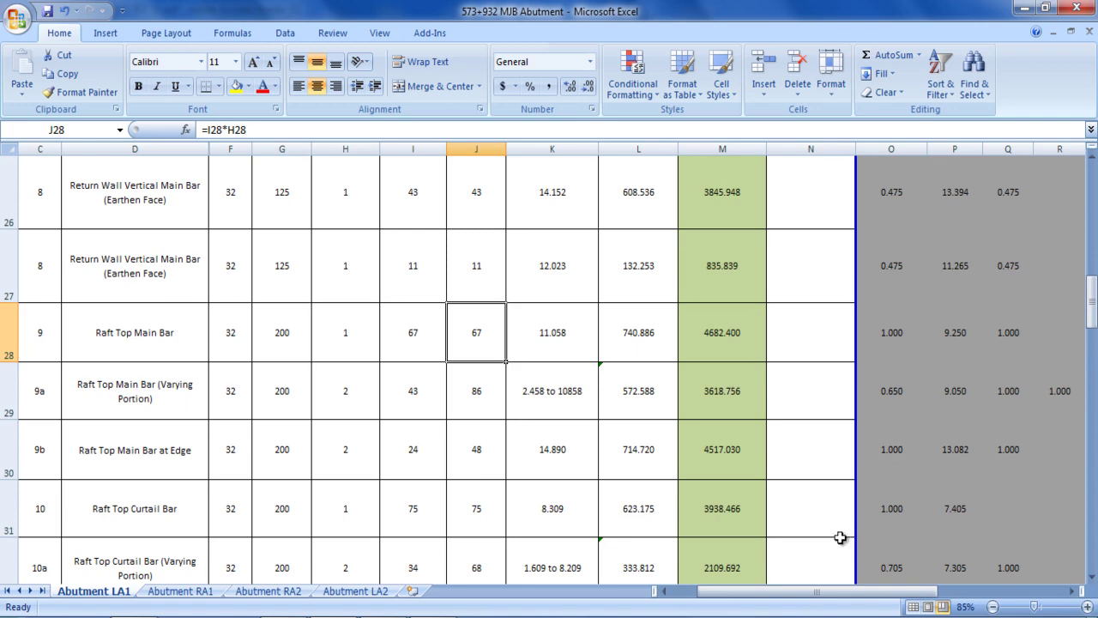
left_click_drag(802, 590, 775, 590)
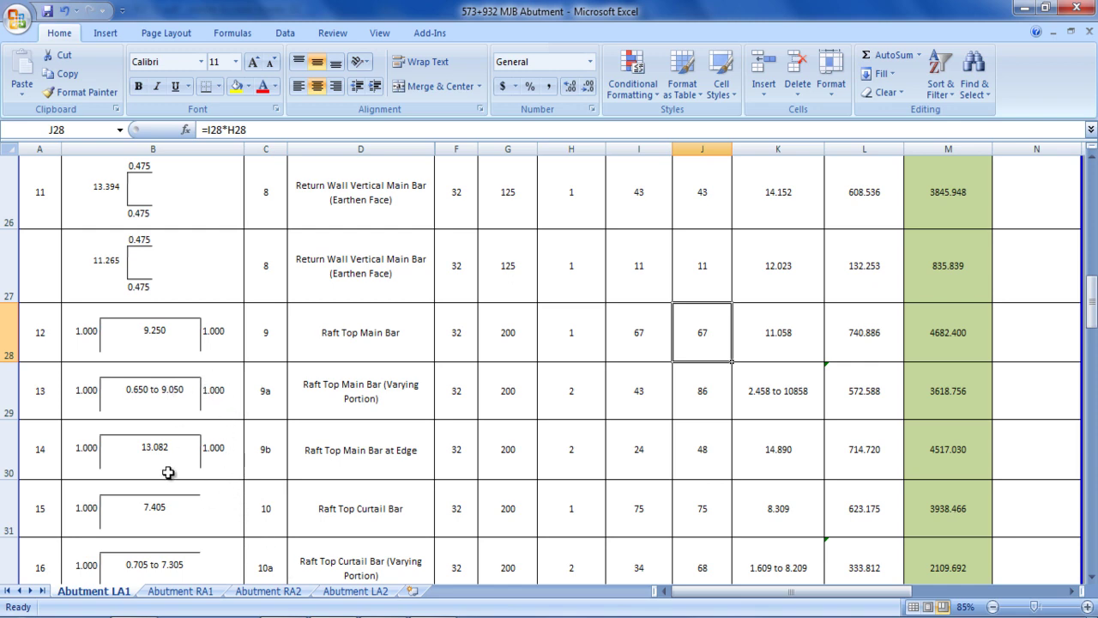
- Switch back to the PDF and examine how the 9a bars shorten towards the skewed corner of the Plan of Foundation
key("alt")
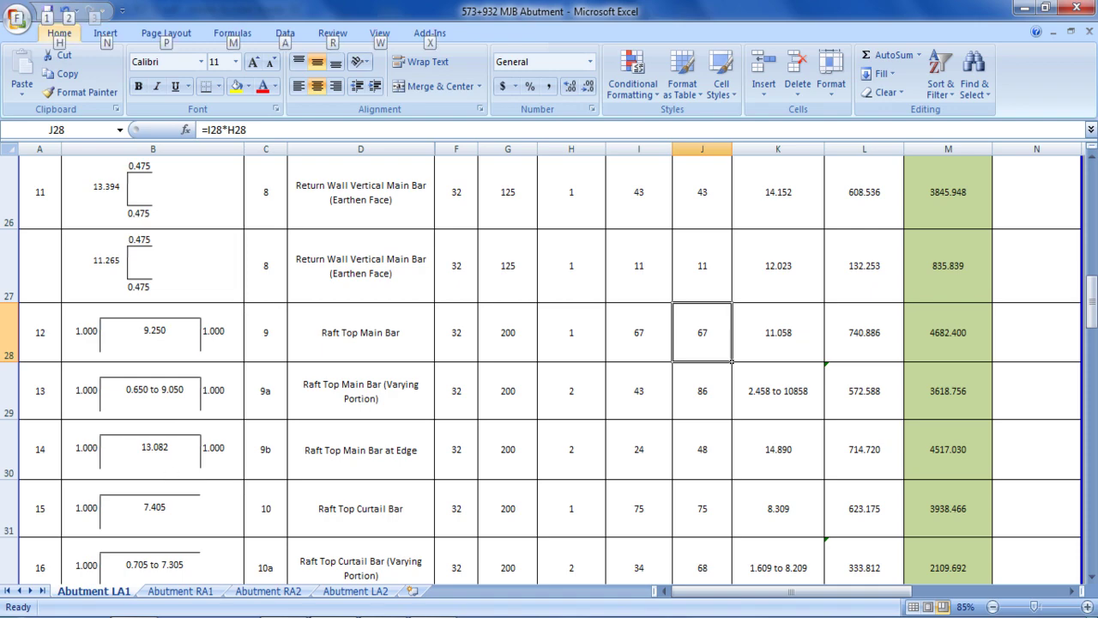
key("alt+Tab")
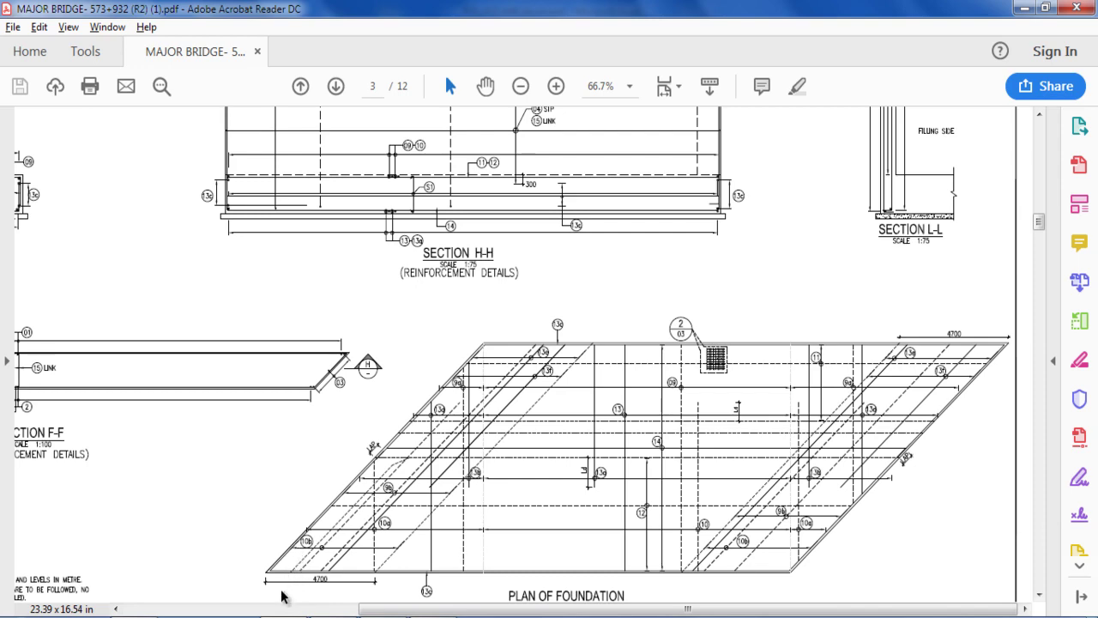
scroll(281, 596, "up", 3)
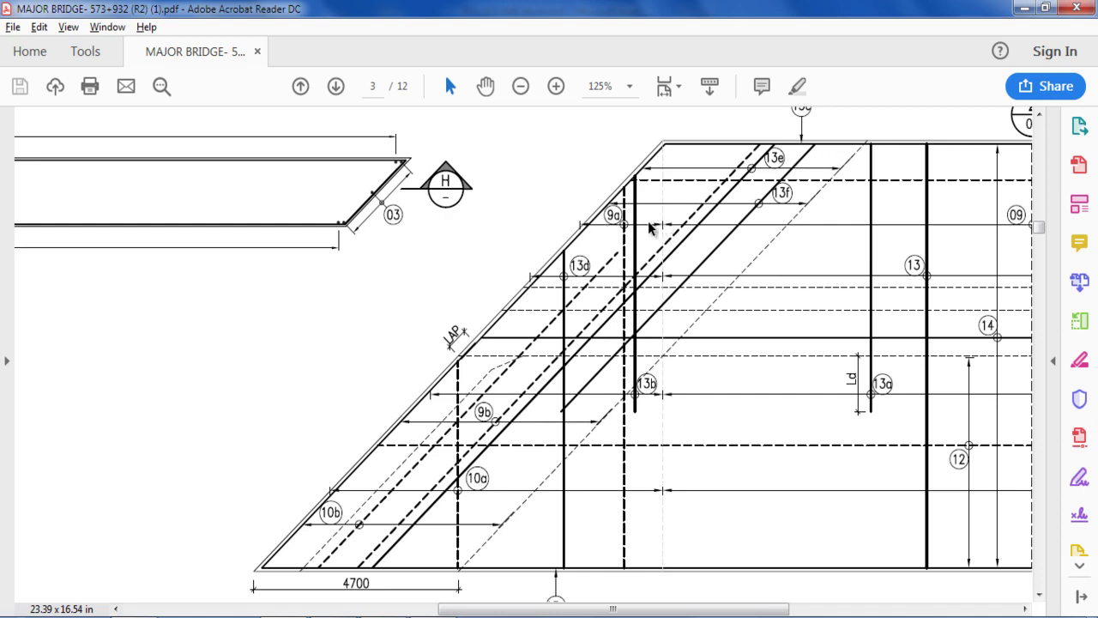
scroll(659, 170, "up", 1)
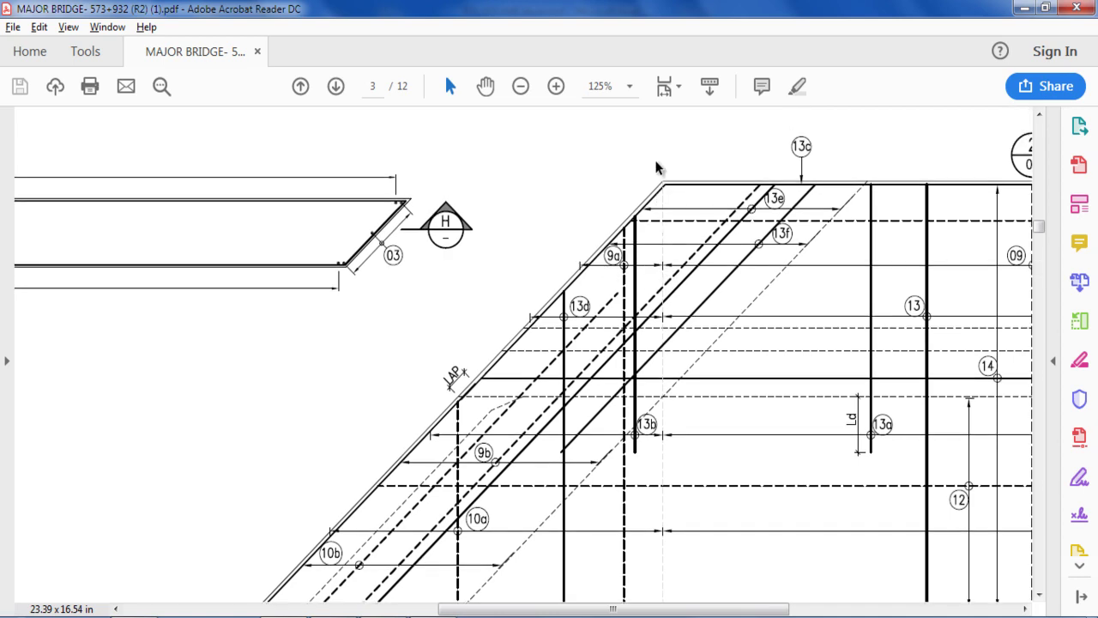
scroll(663, 219, "up", 2)
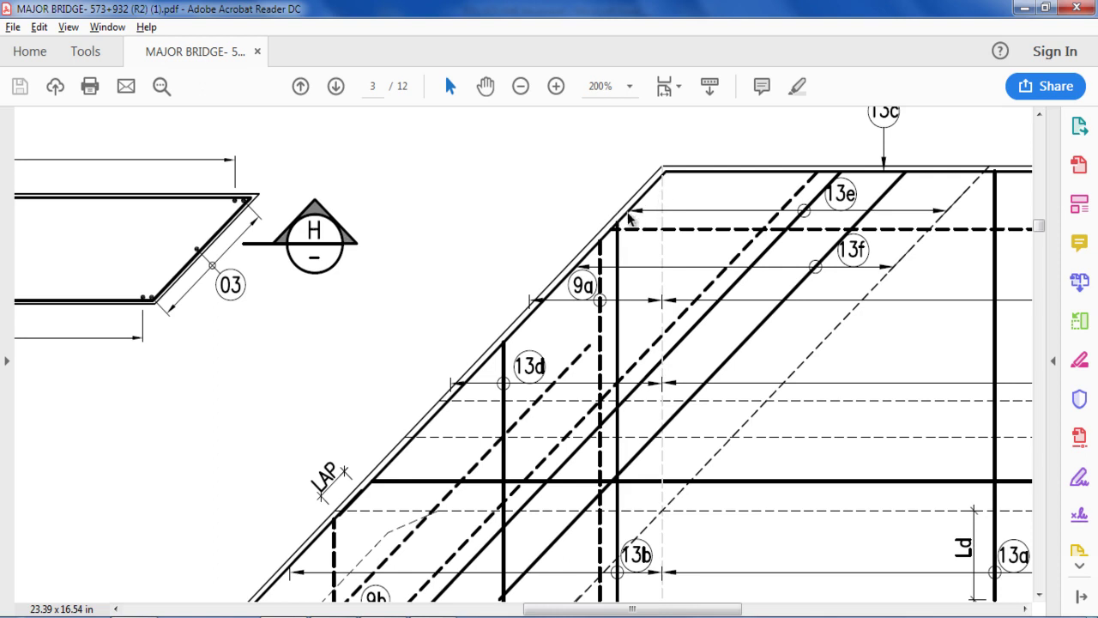
- Return to the Excel schedule and select the bar mark cell of the Raft Top Main Bar at Edge, 9b
key("alt+Tab")
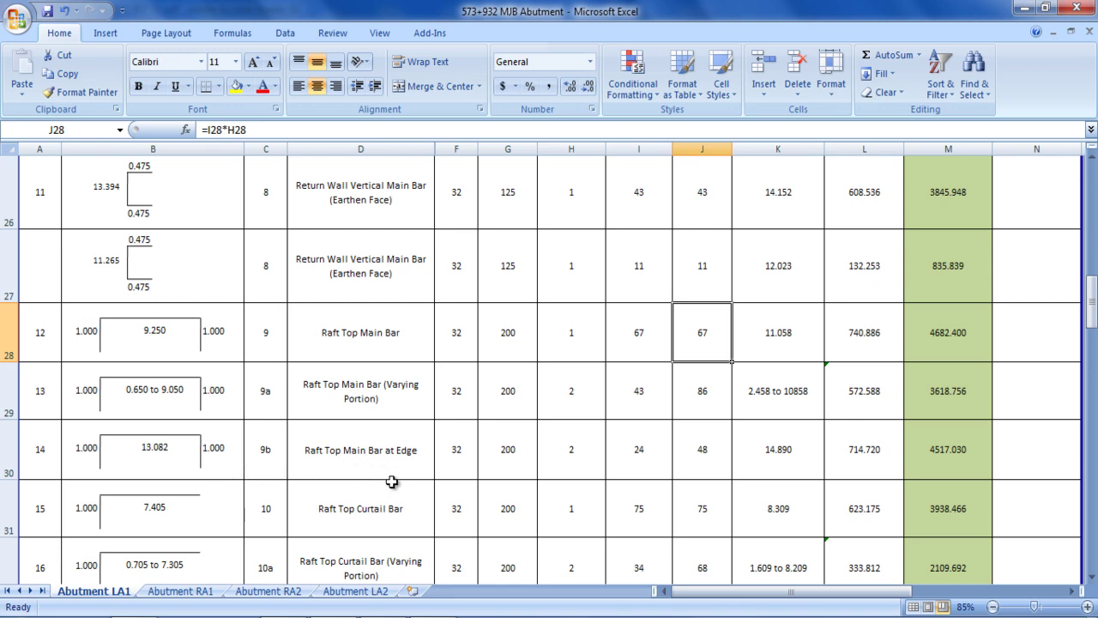
key("alt+Tab")
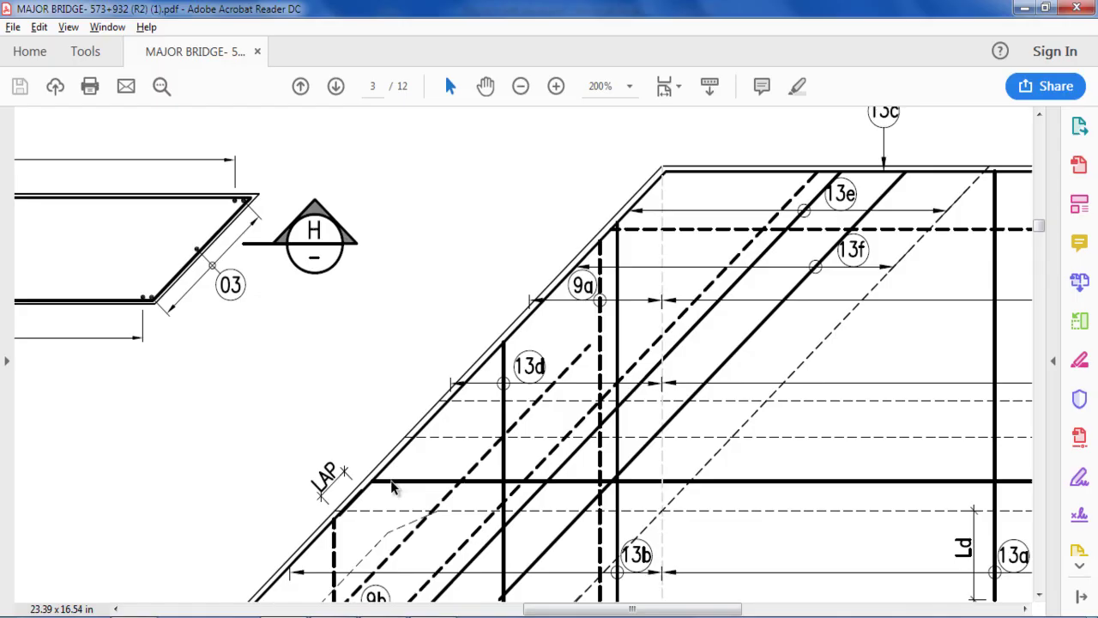
key("alt")
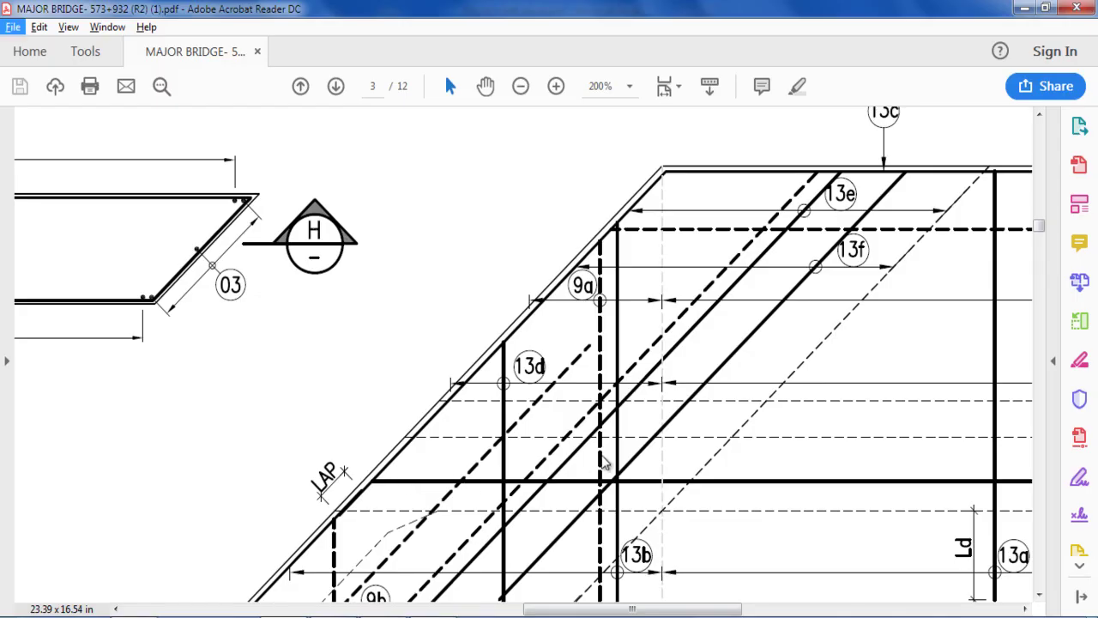
key("alt+Tab")
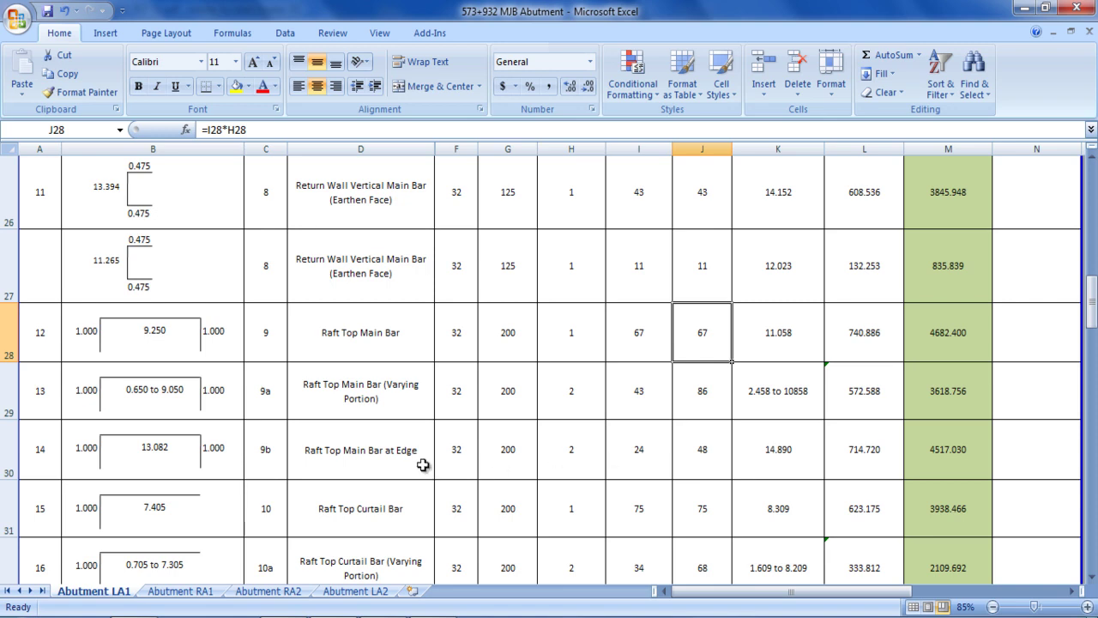
scroll(355, 473, "down", 1)
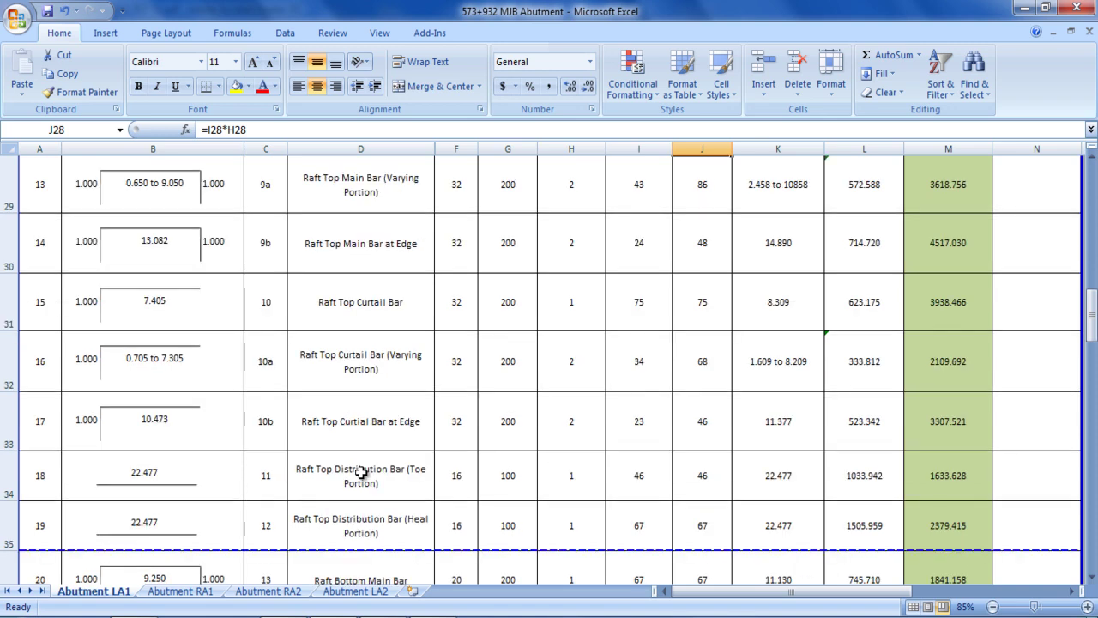
scroll(361, 472, "up", 1)
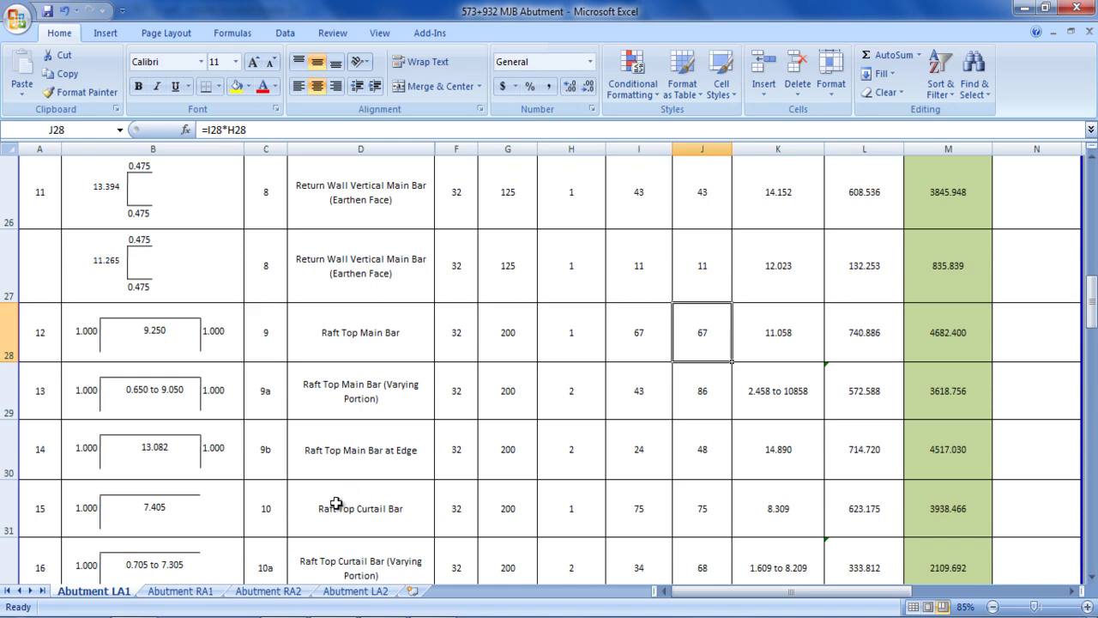
left_click(280, 474)
- Switch to the PDF and examine the run and spread of edge bar 9b along the skewed side of the Plan of Foundation
key("alt+Tab")
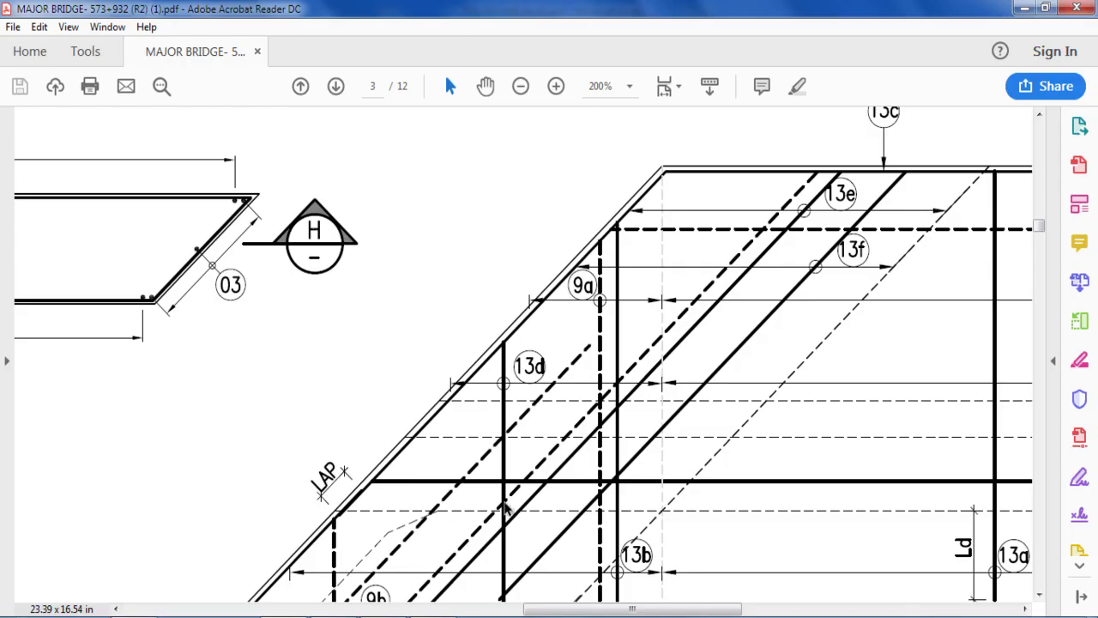
scroll(557, 510, "down", 1)
scroll(621, 532, "down", 1)
scroll(611, 506, "down", 2)
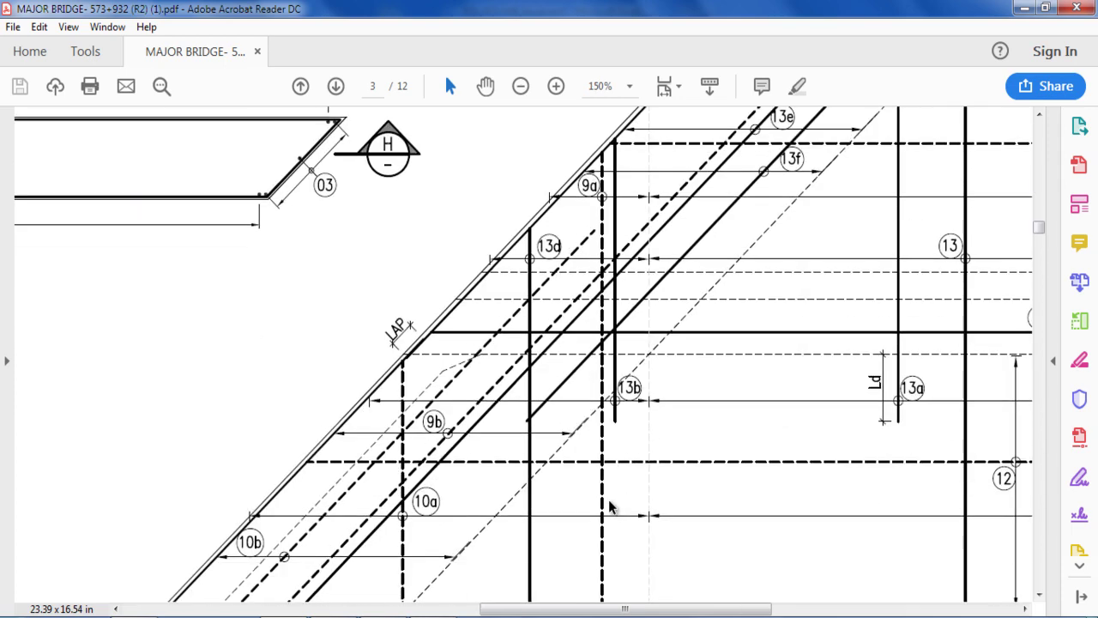
scroll(611, 508, "down", 3)
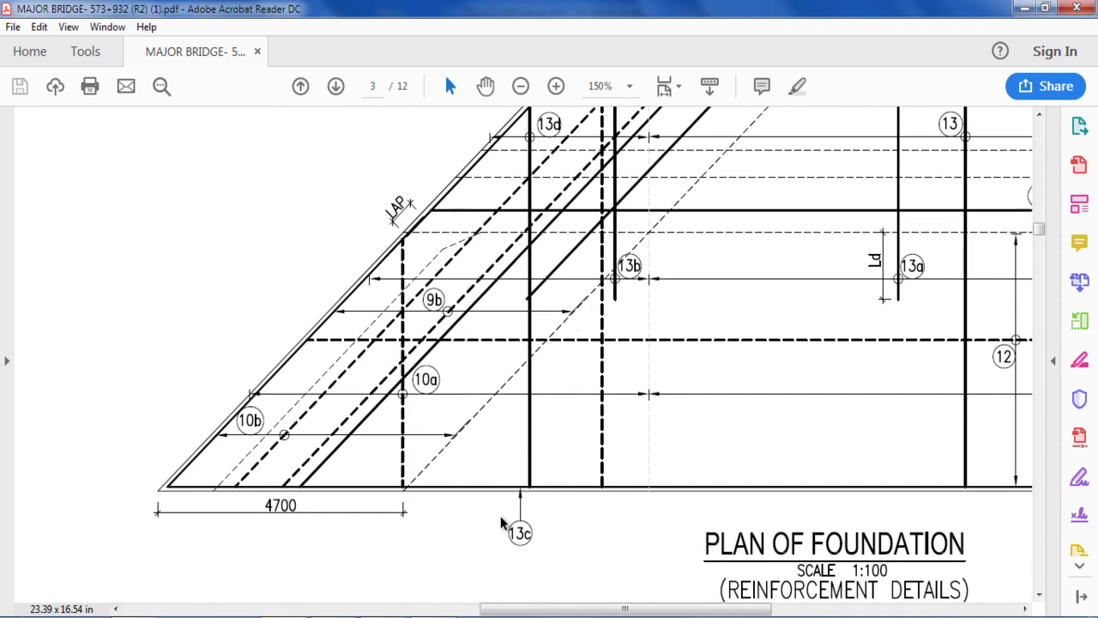
scroll(779, 306, "up", 4)
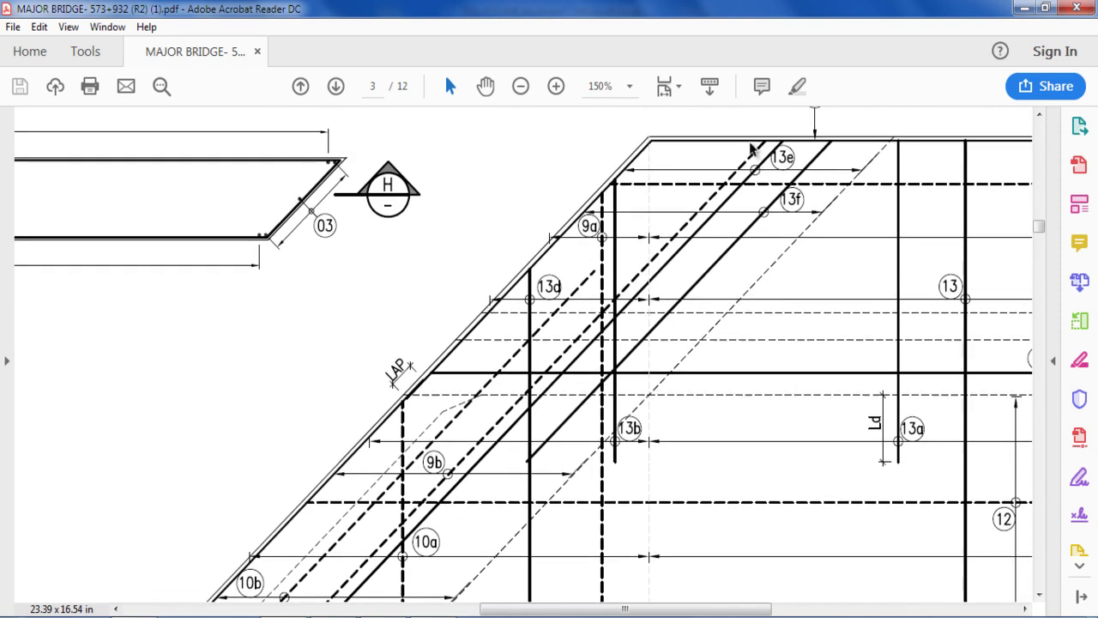
scroll(515, 458, "down", 2)
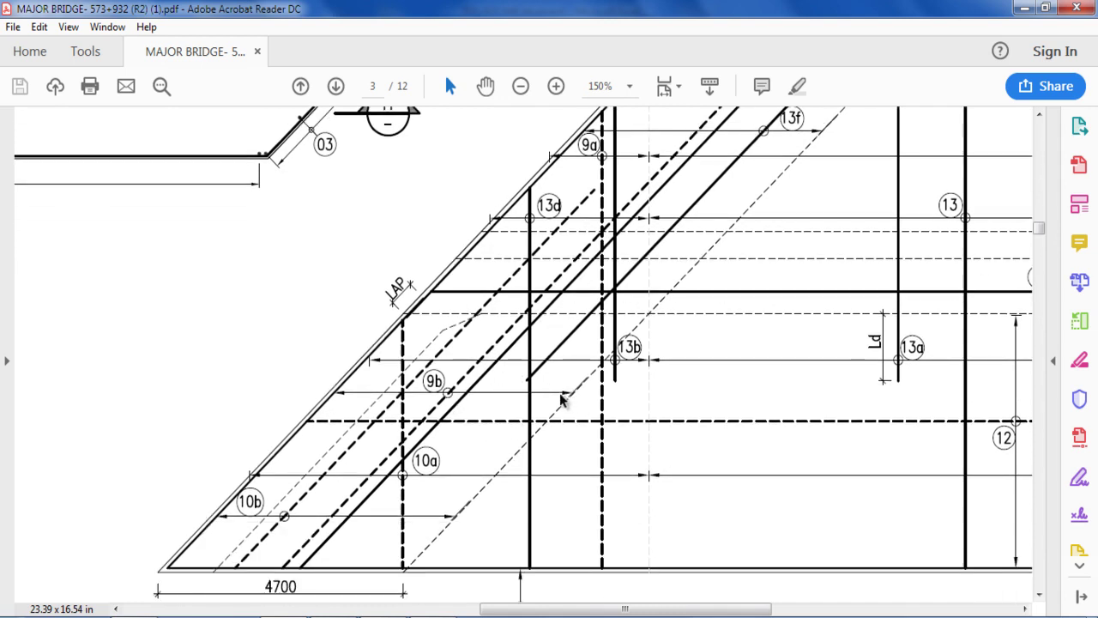
scroll(333, 558, "down", 2)
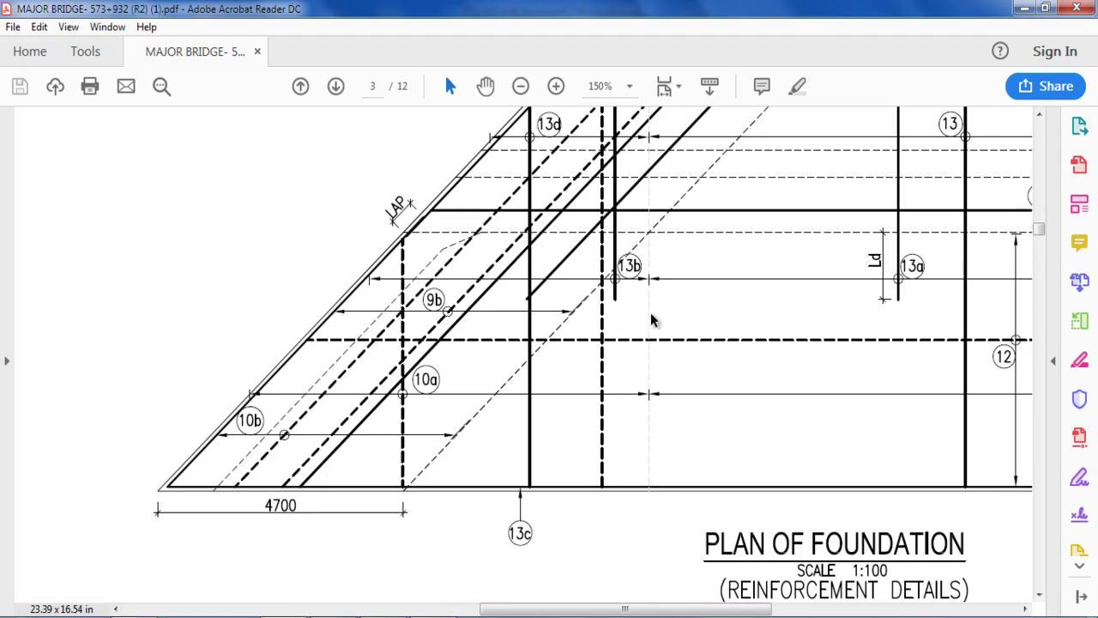
- Select the bar mark cell of Raft Top Curtail Bar 10 in Excel and dismiss the Windows color scheme prompt
key("alt+Tab")
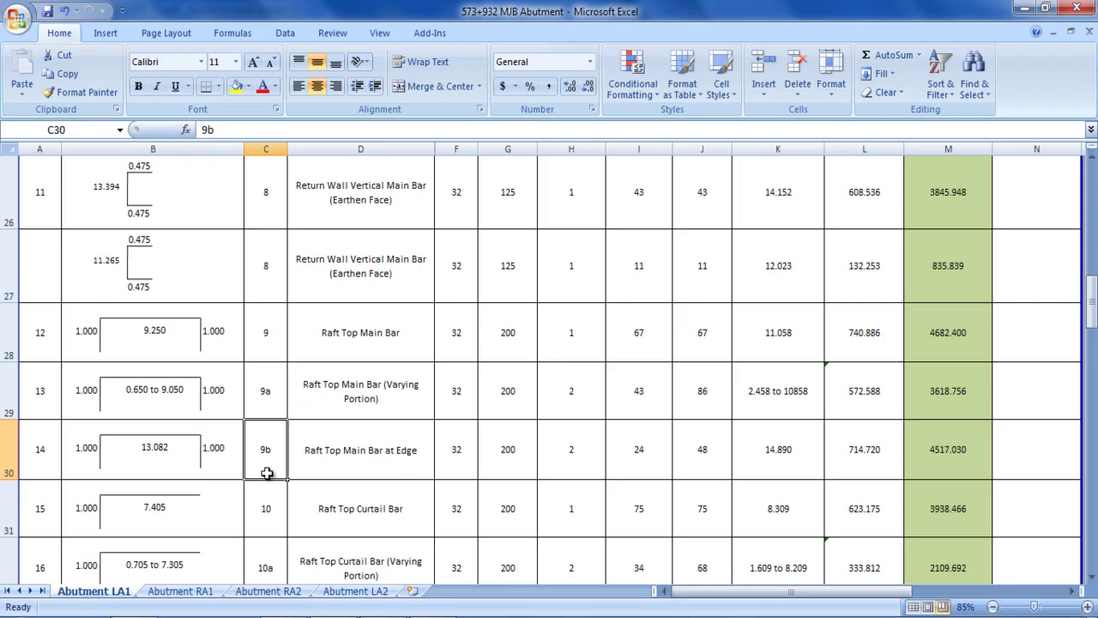
scroll(276, 486, "down", 1)
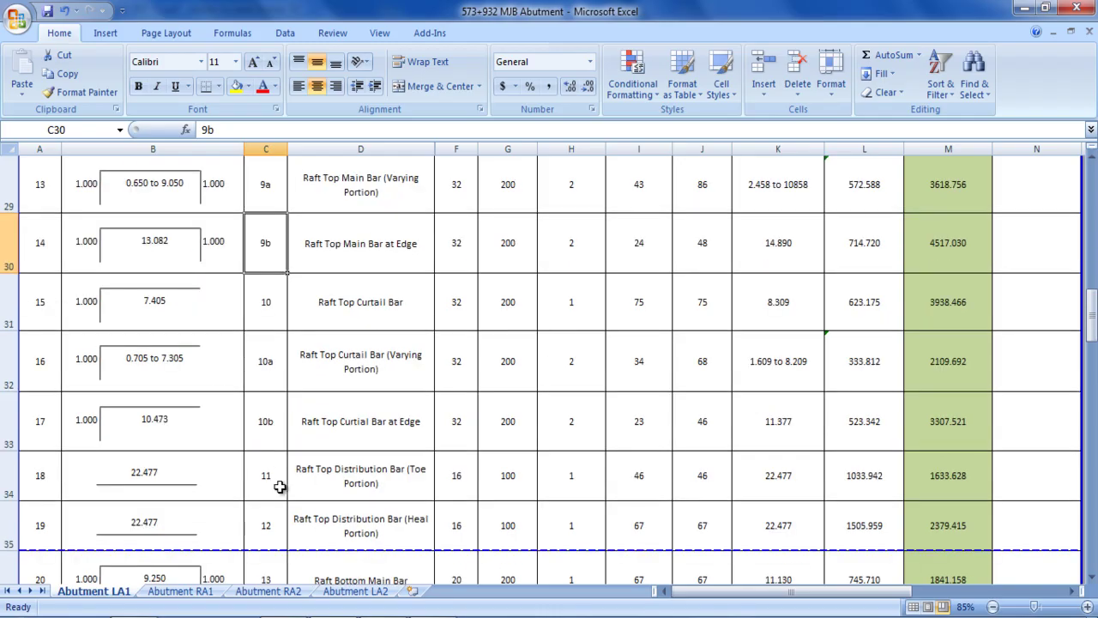
left_click(273, 317)
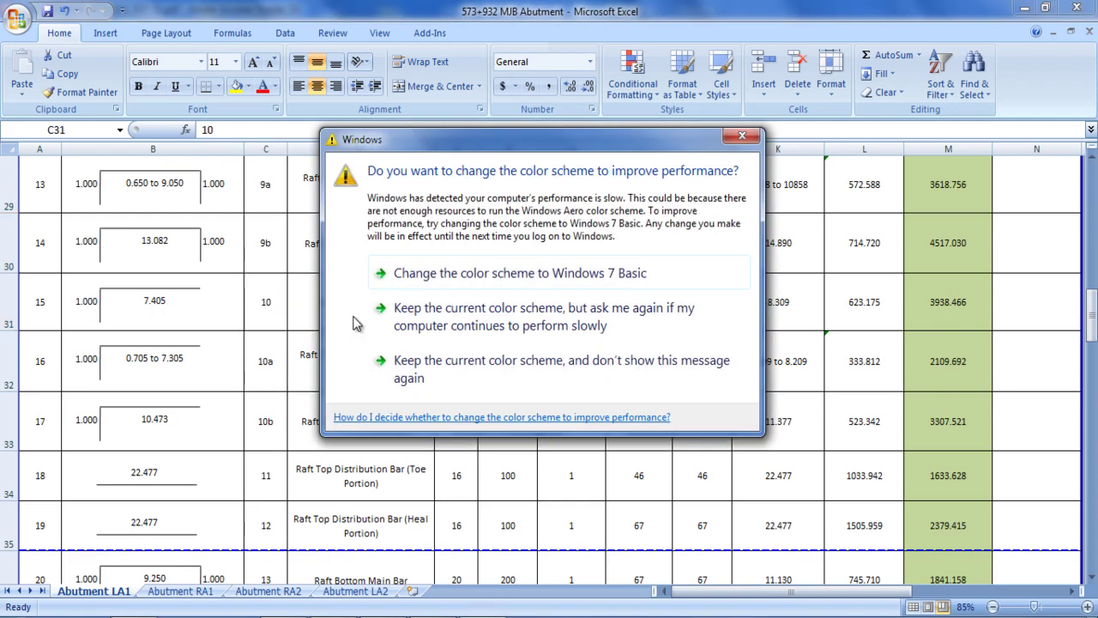
left_click(742, 136)
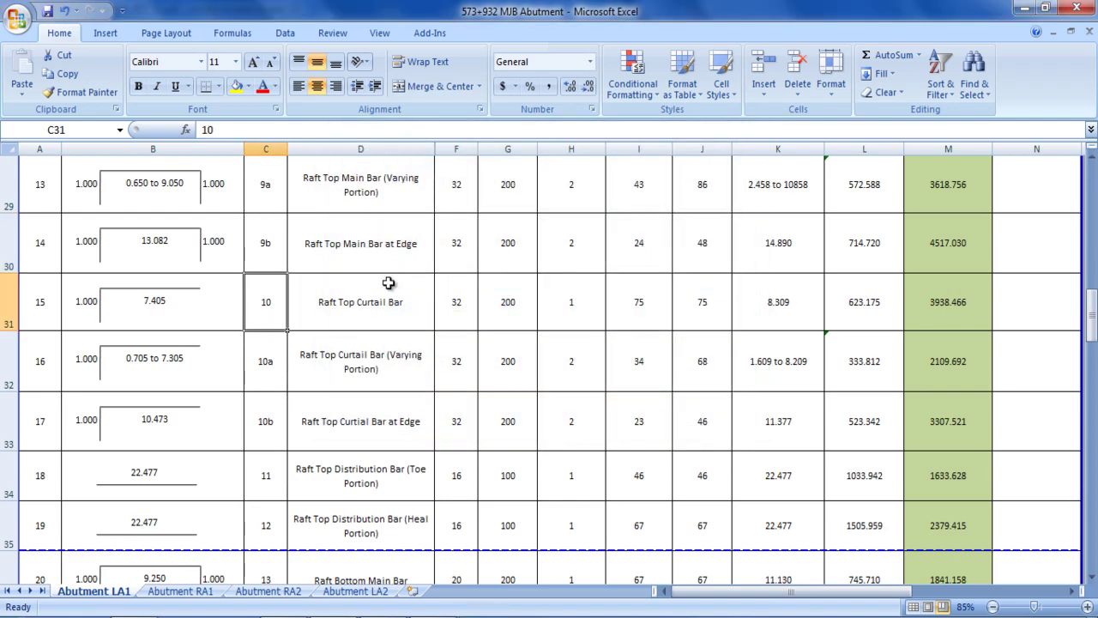
- Switch to the PDF and examine how curtail bar 10 runs through the raft in Section G-G
key("alt+Tab")
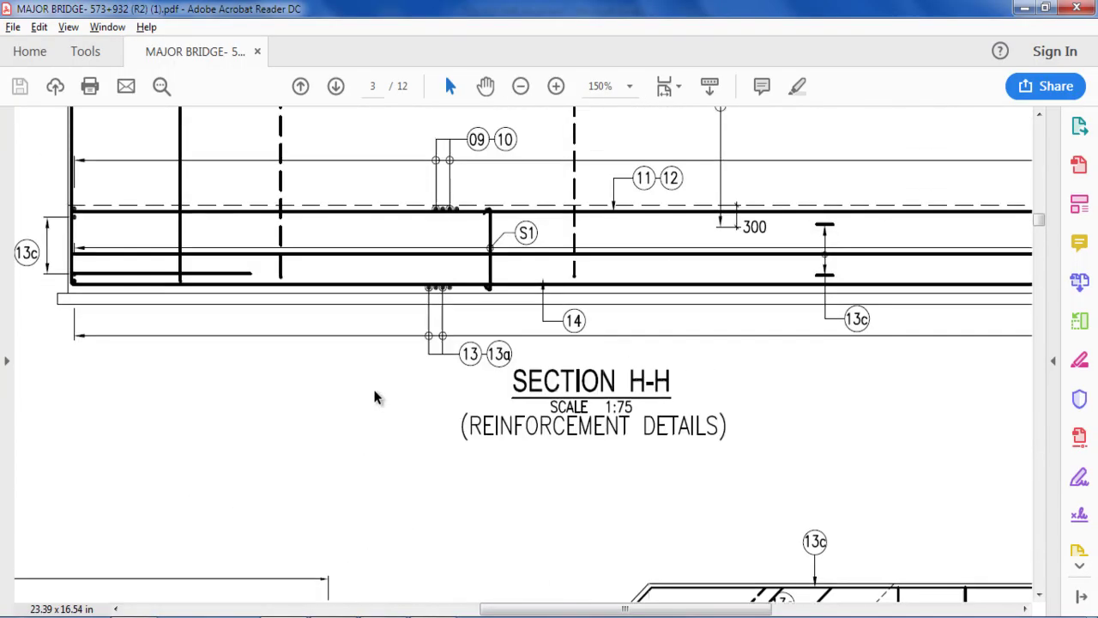
scroll(375, 396, "up", 20)
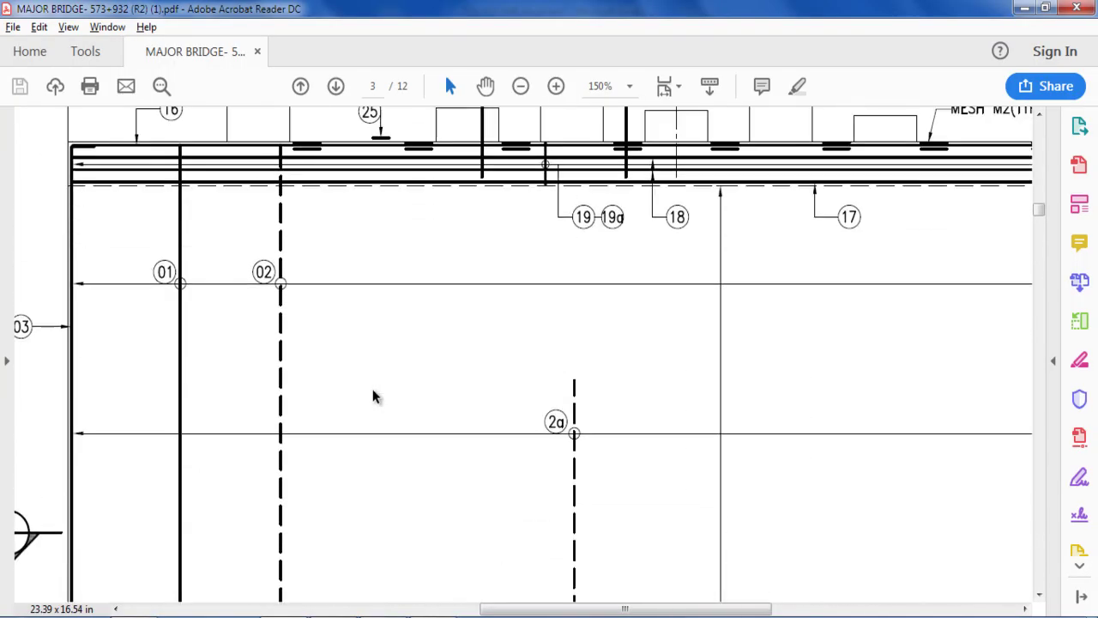
scroll(374, 395, "down", 10)
key("ctrl+minus")
key("ctrl+minus")
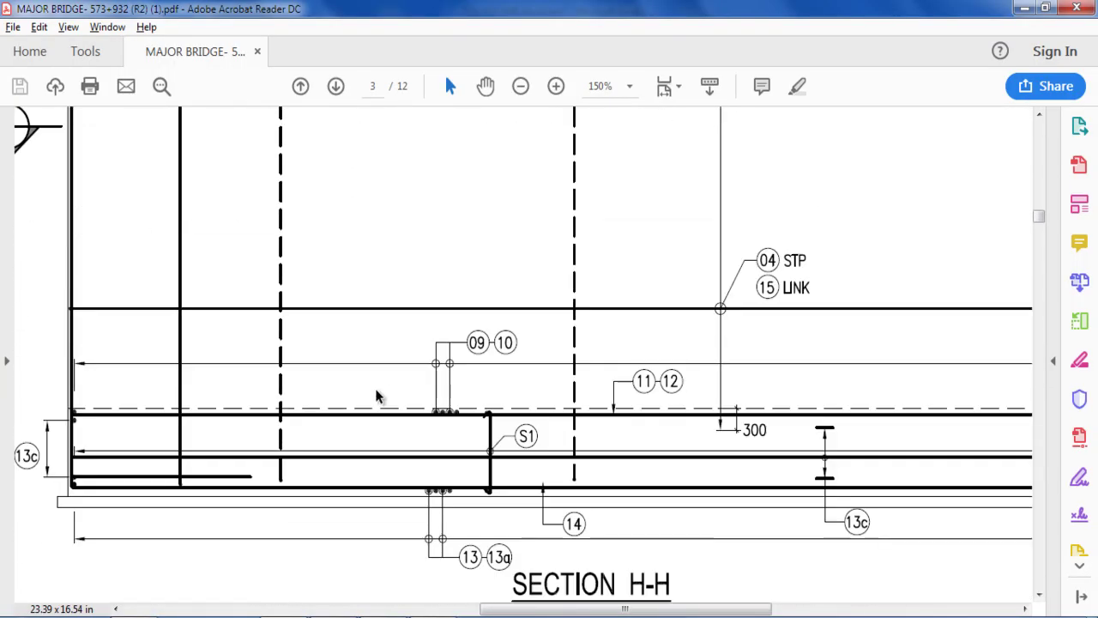
key("ctrl+minus")
left_click_drag(651, 609, 418, 609)
key("ctrl+plus")
key("ctrl+plus")
key("ctrl+plus")
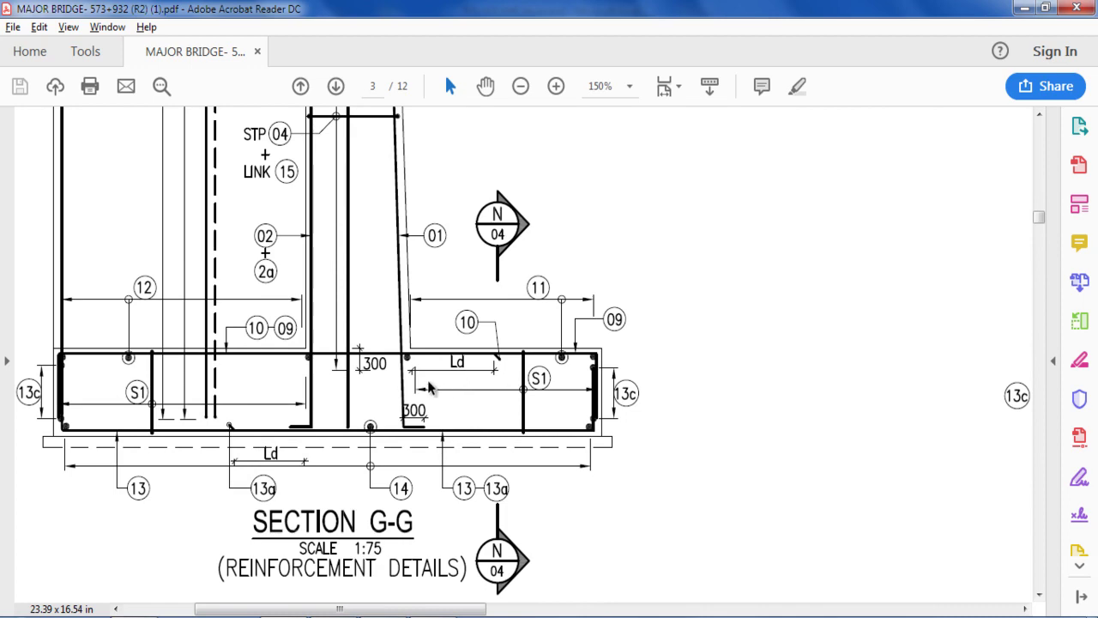
- Compare curtail bar 10 in the Excel schedule with Section G-G, ending on the shape cell of Raft Top Curtail Bar 10a
key("alt+Tab")
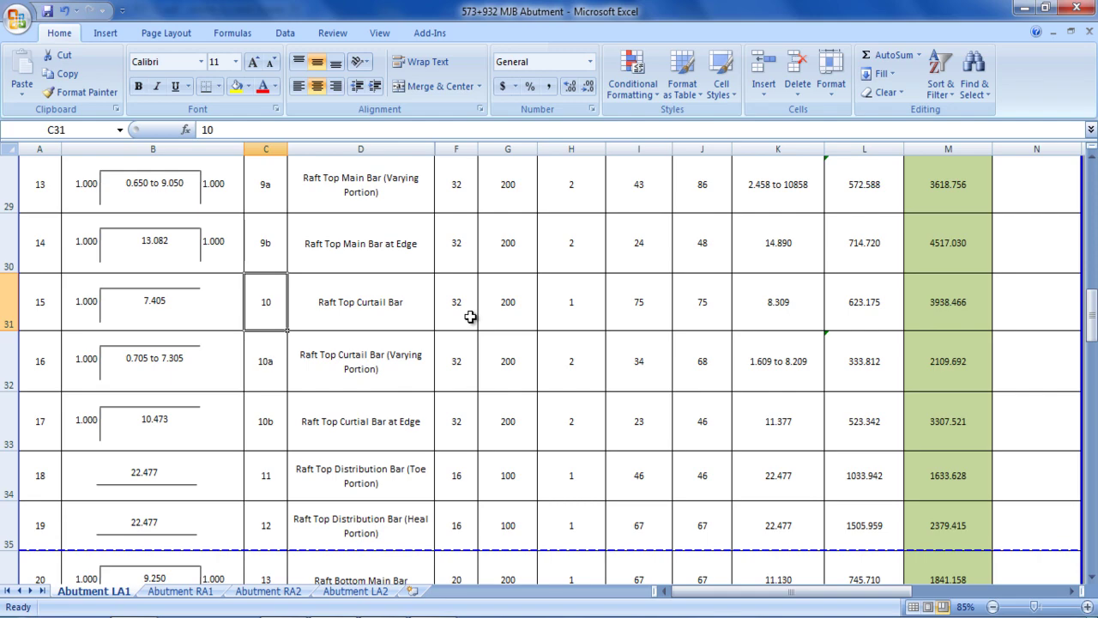
key("alt+Tab")
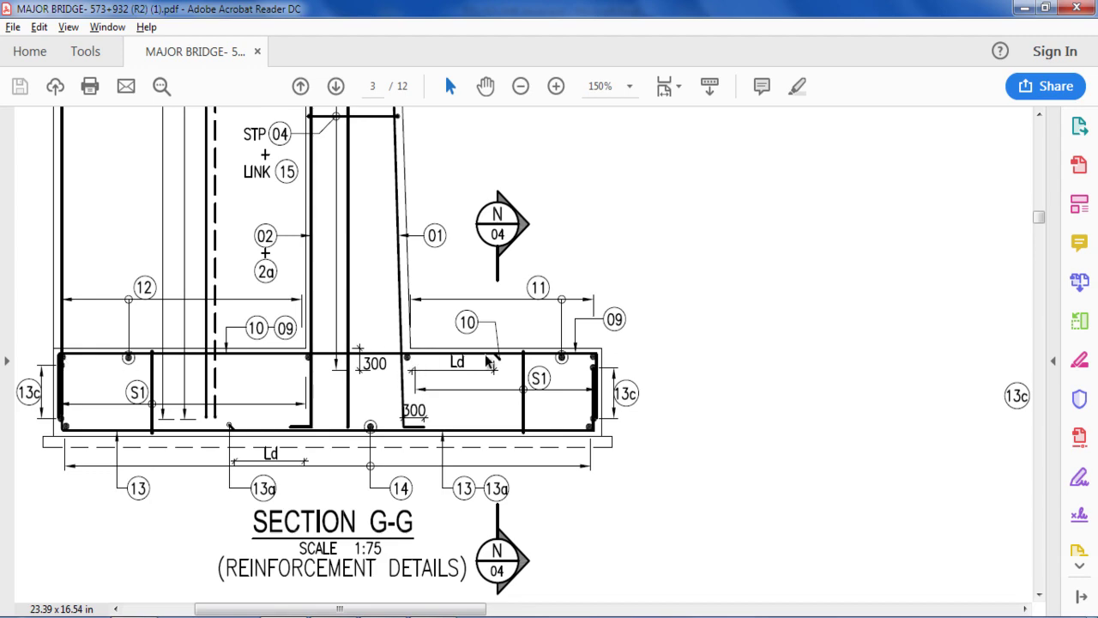
key("alt+Tab")
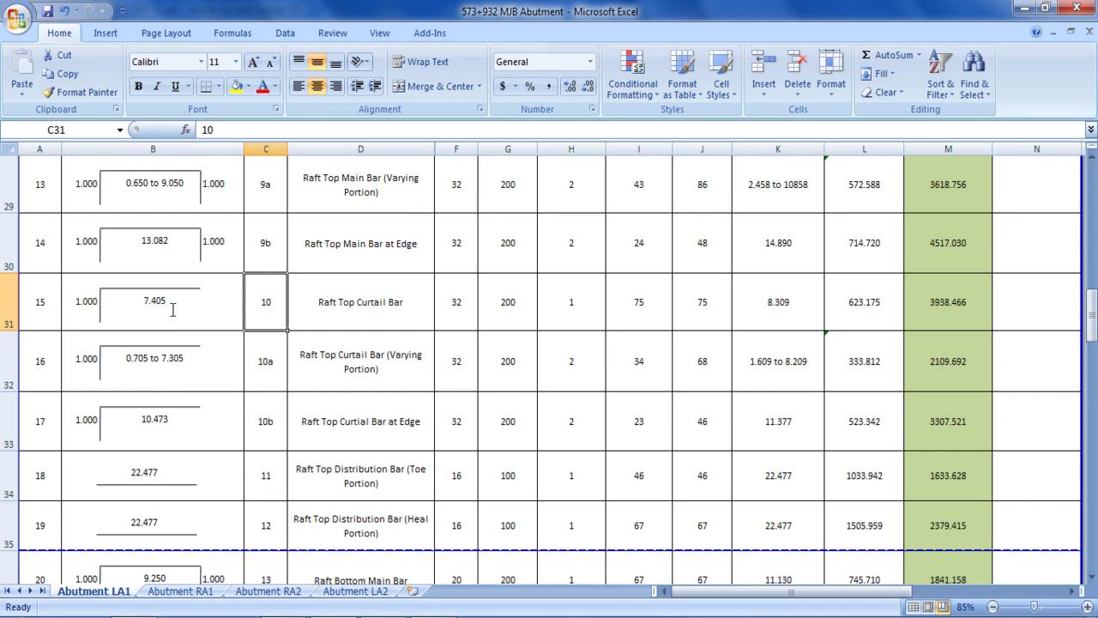
left_click(204, 374)
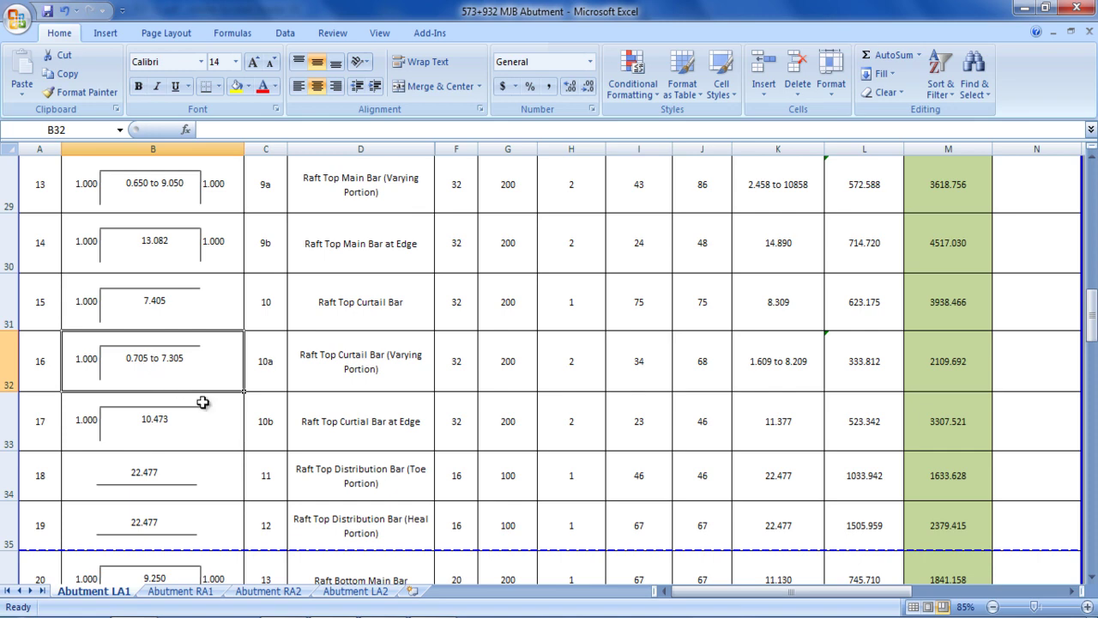
- Switch to the PDF and locate curtail bars 10a and 10b at the skewed end of the Plan of Foundation
key("alt+Tab")
scroll(608, 517, "down", 10)
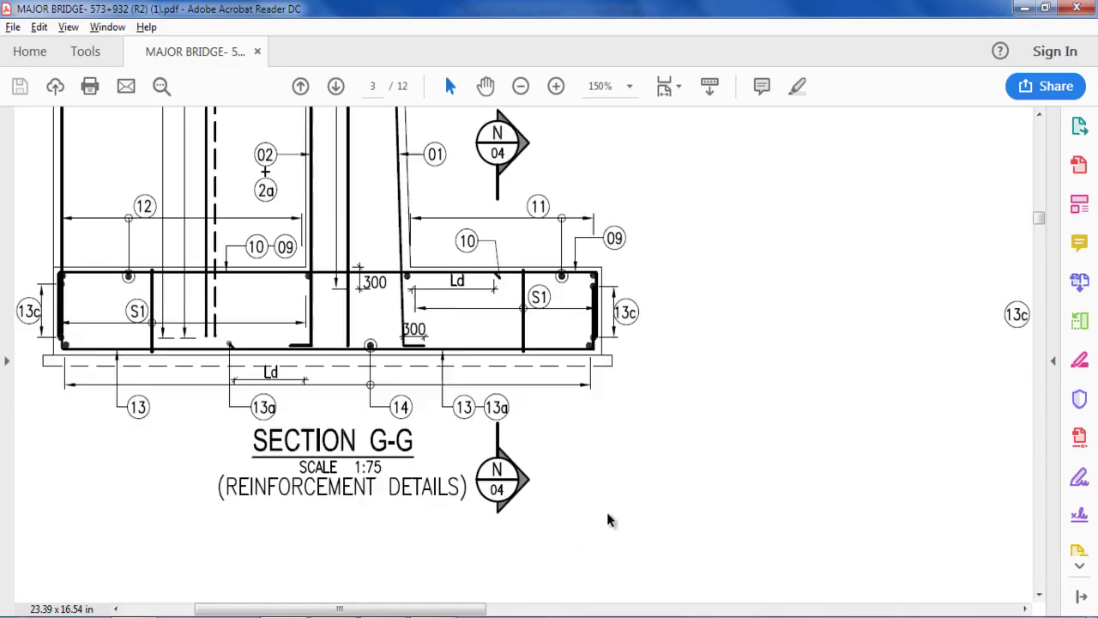
scroll(600, 519, "down", 10)
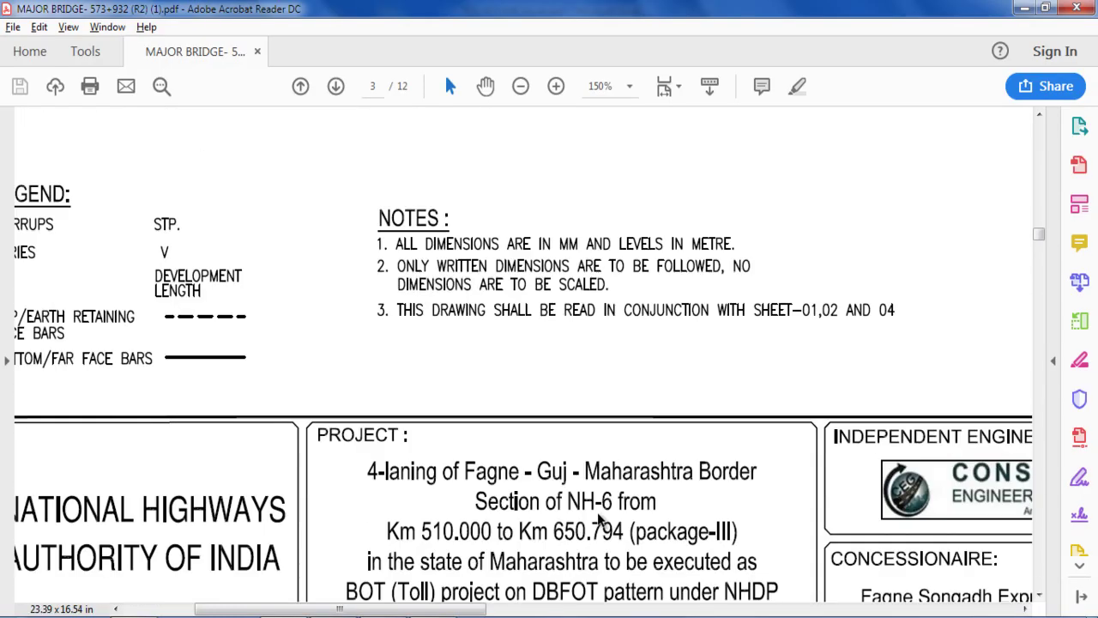
scroll(601, 521, "down", 5)
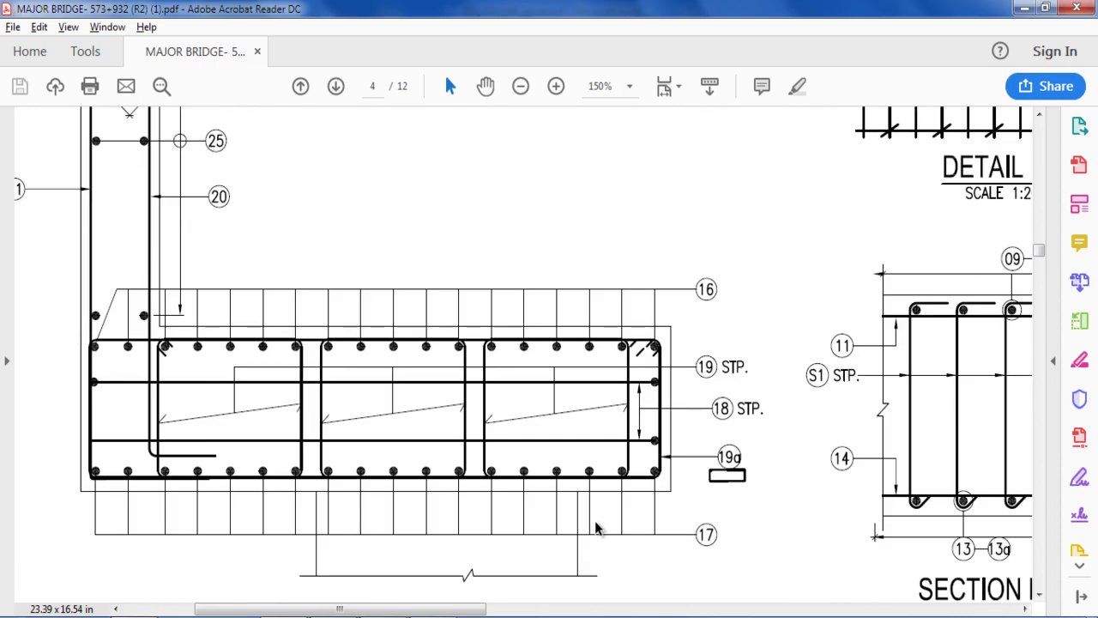
scroll(977, 483, "up", 6)
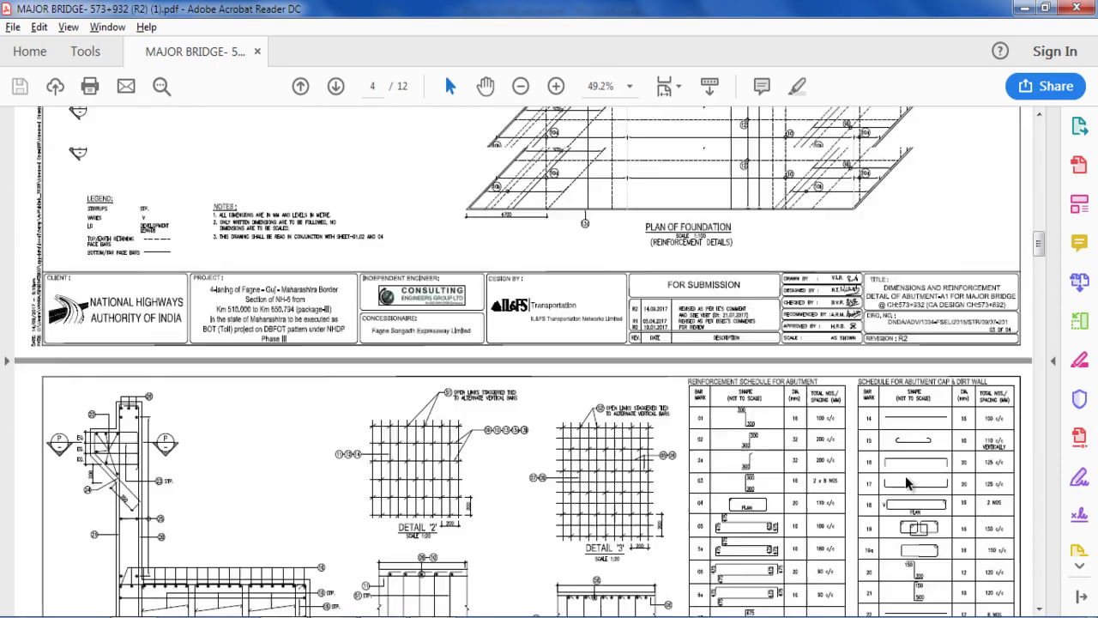
scroll(671, 422, "up", 1)
scroll(671, 422, "up", 2)
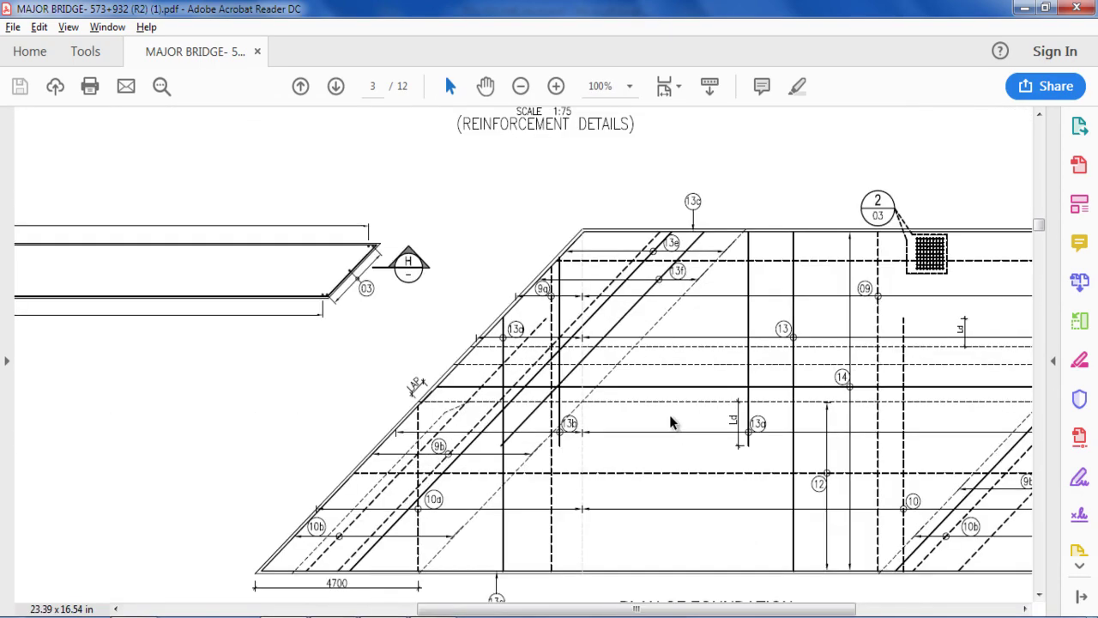
scroll(671, 421, "up", 1)
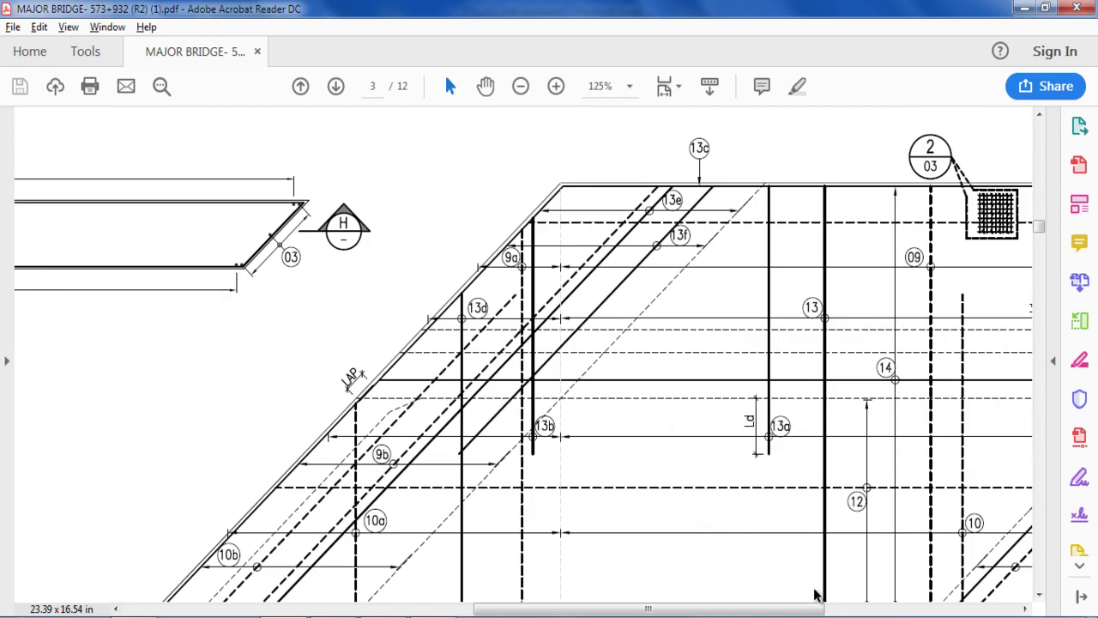
- Examine the spread of bars 10, 10a and 10b between both skewed ends of the Plan of Foundation
mouse_move(816, 609)
left_mouse_down()
mouse_move(740, 611)
mouse_move(867, 611)
left_mouse_up()
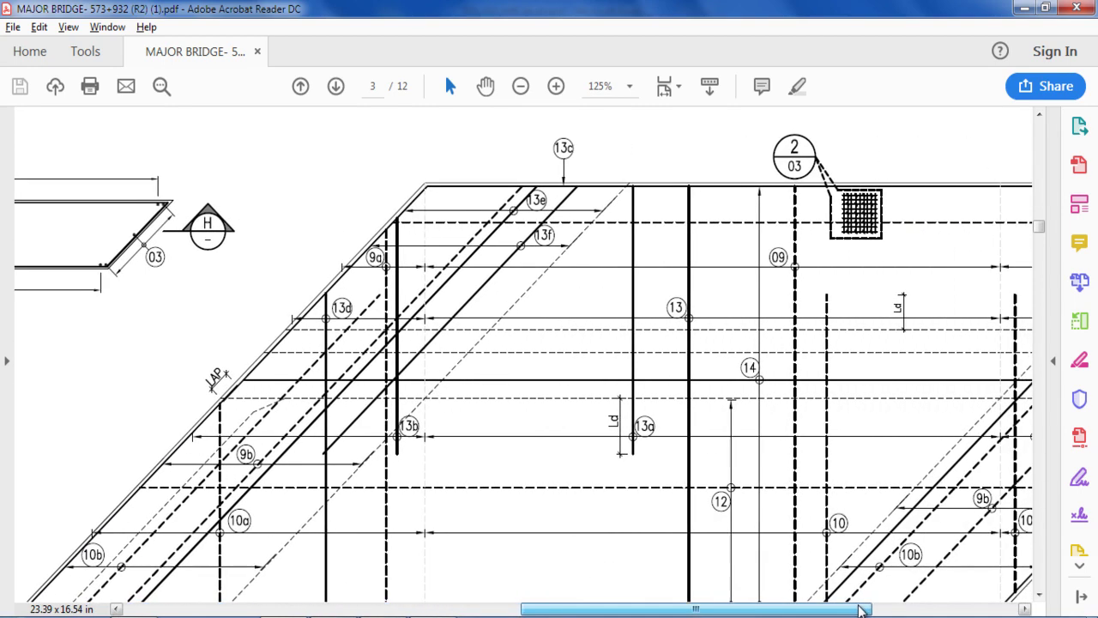
scroll(884, 503, "down", 3)
scroll(888, 505, "up", 1)
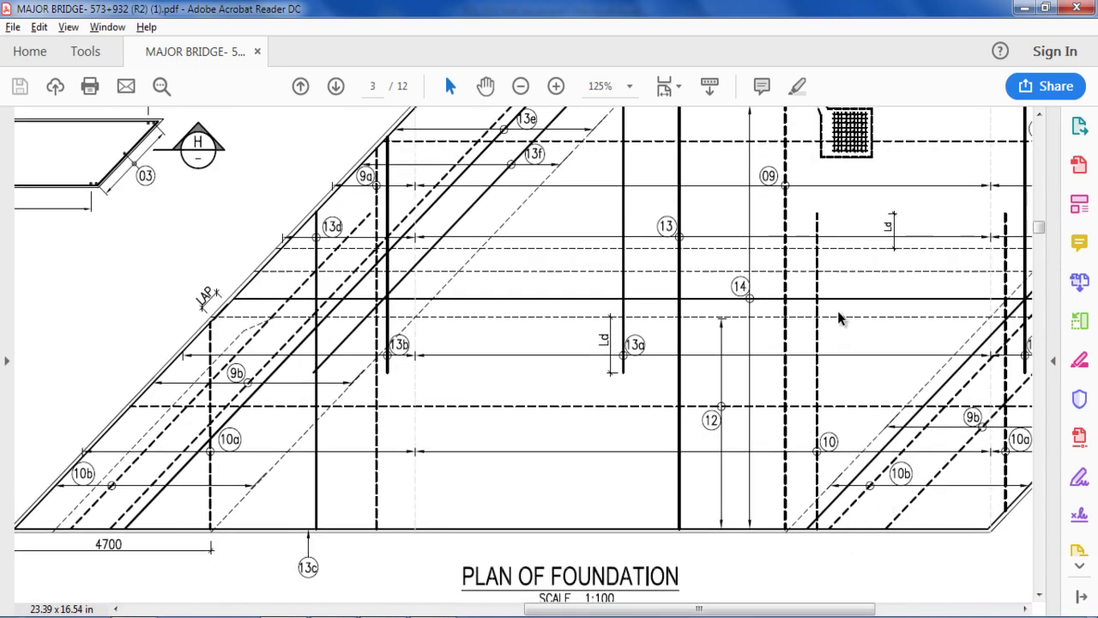
left_click_drag(838, 614, 898, 611)
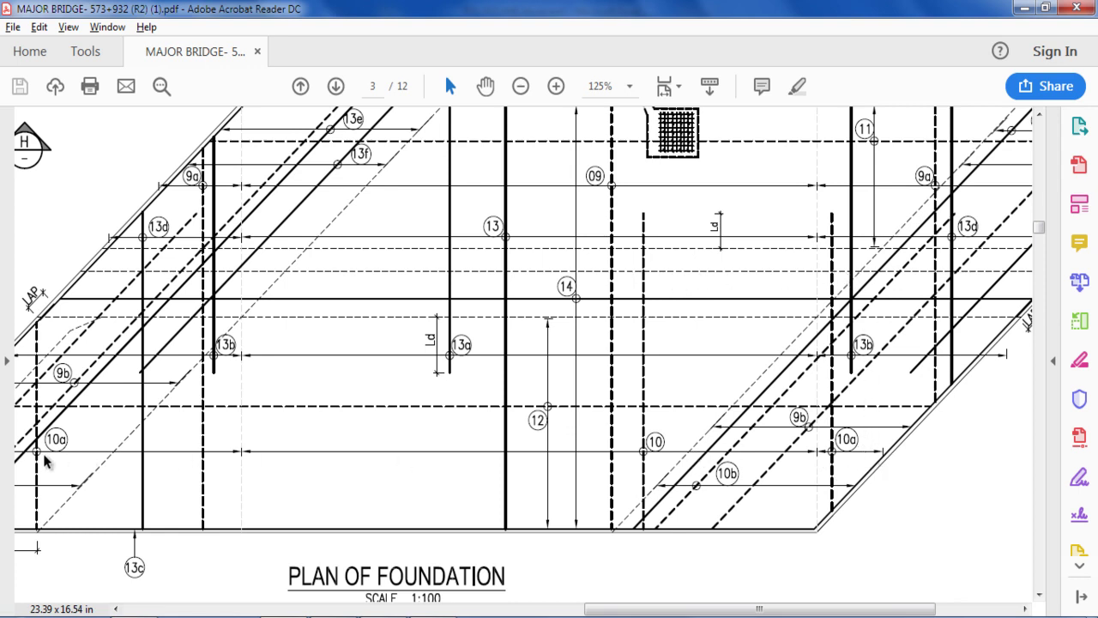
left_click_drag(633, 608, 565, 608)
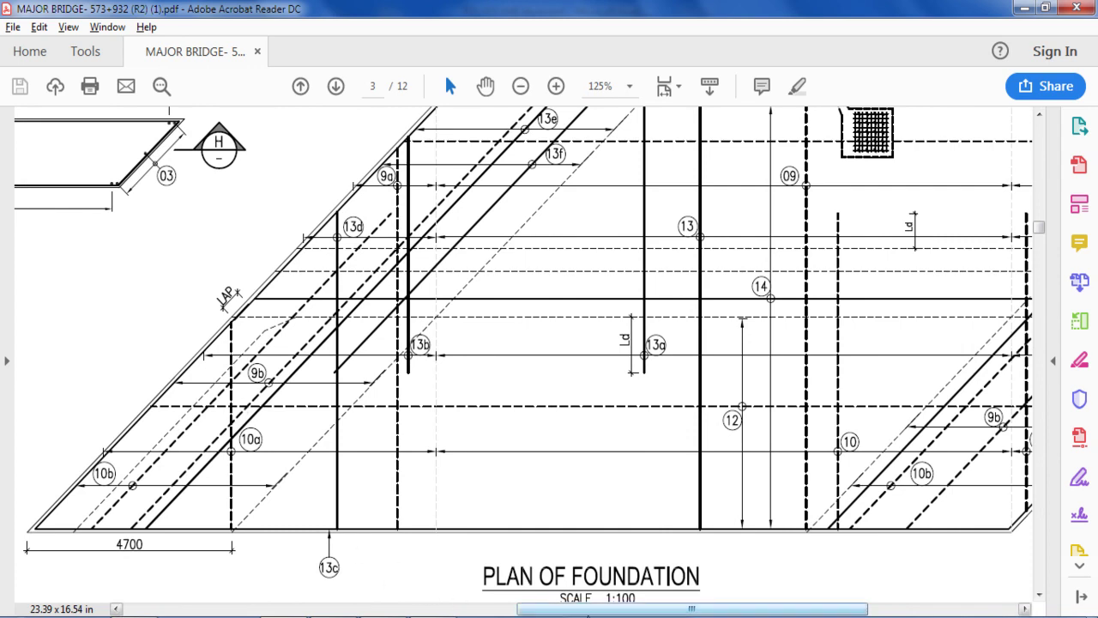
left_click_drag(686, 608, 740, 609)
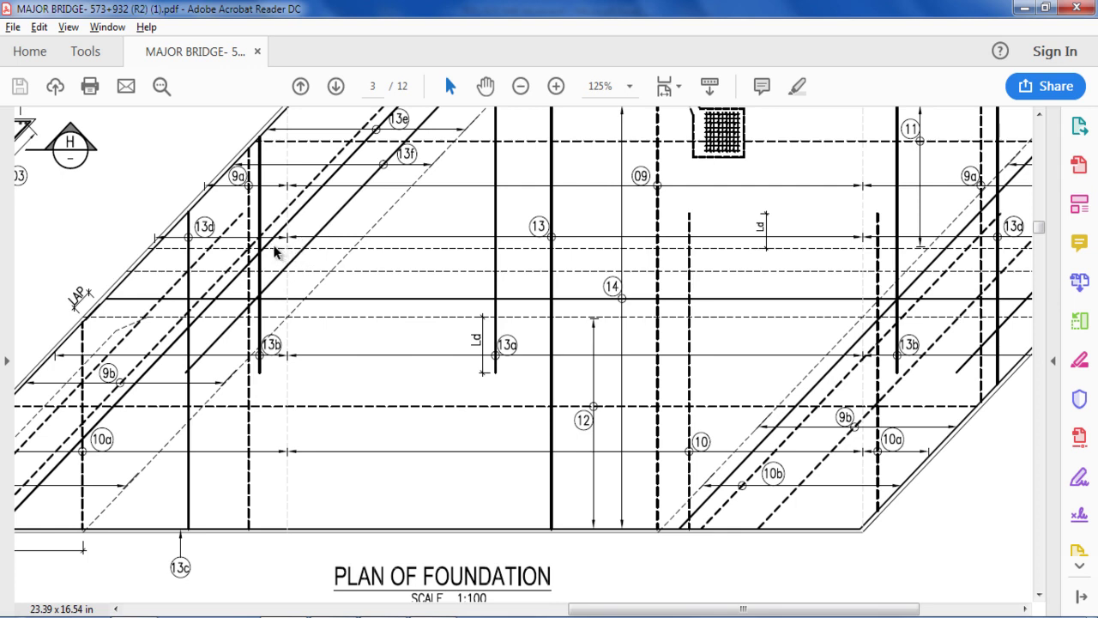
scroll(279, 250, "up", 2)
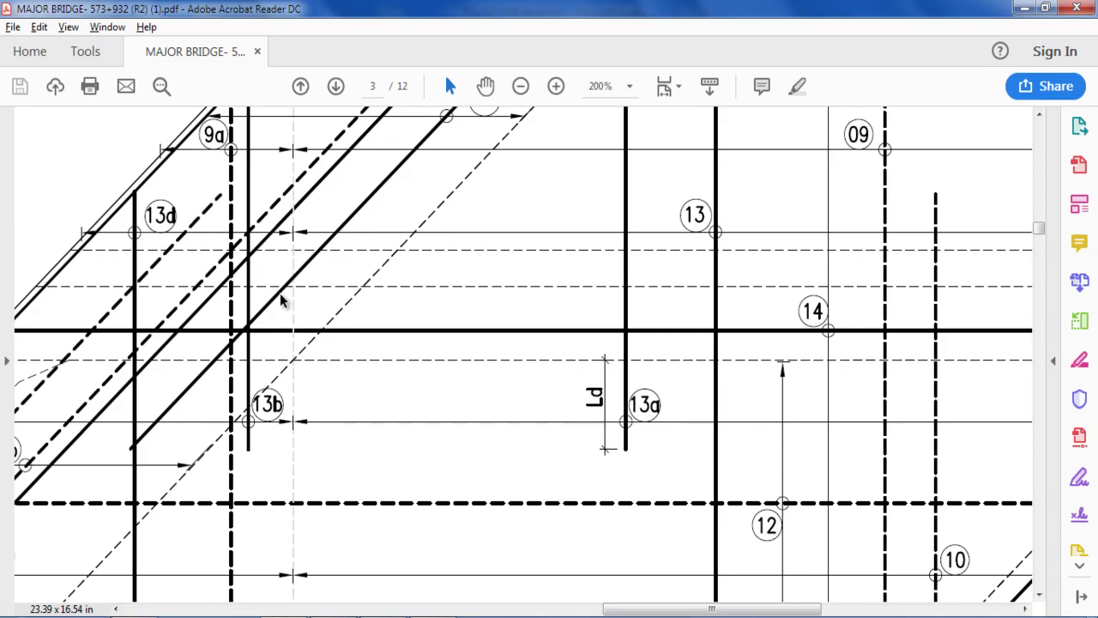
- Review the raft bottom bar rows in Excel and examine bars 13, 13a and 13b on the Plan of Foundation
key("alt+Tab")
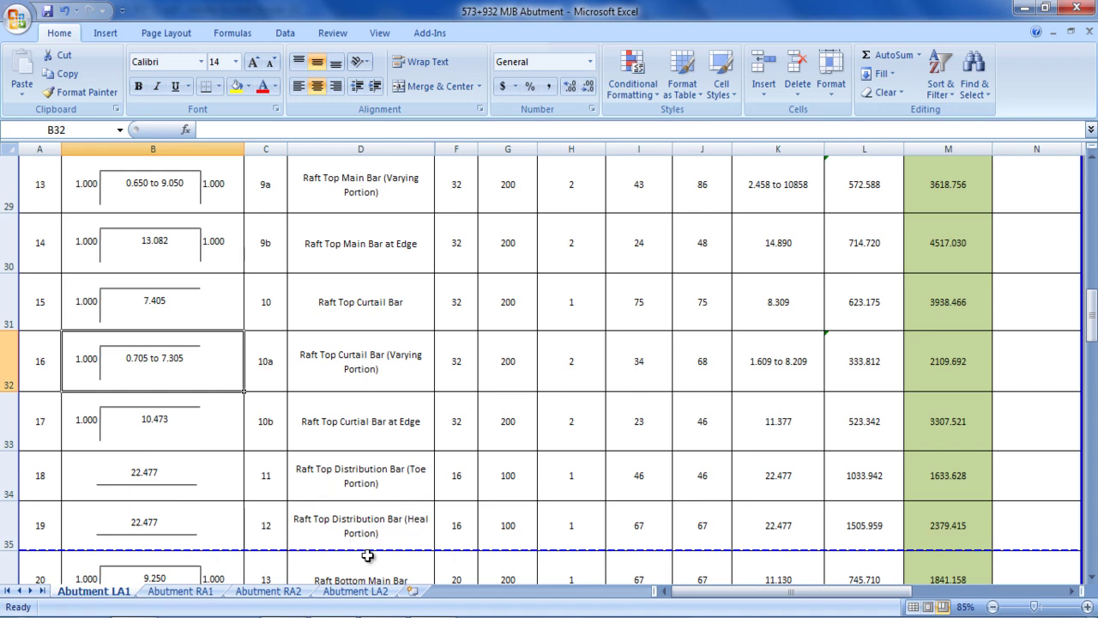
scroll(329, 524, "down", 2)
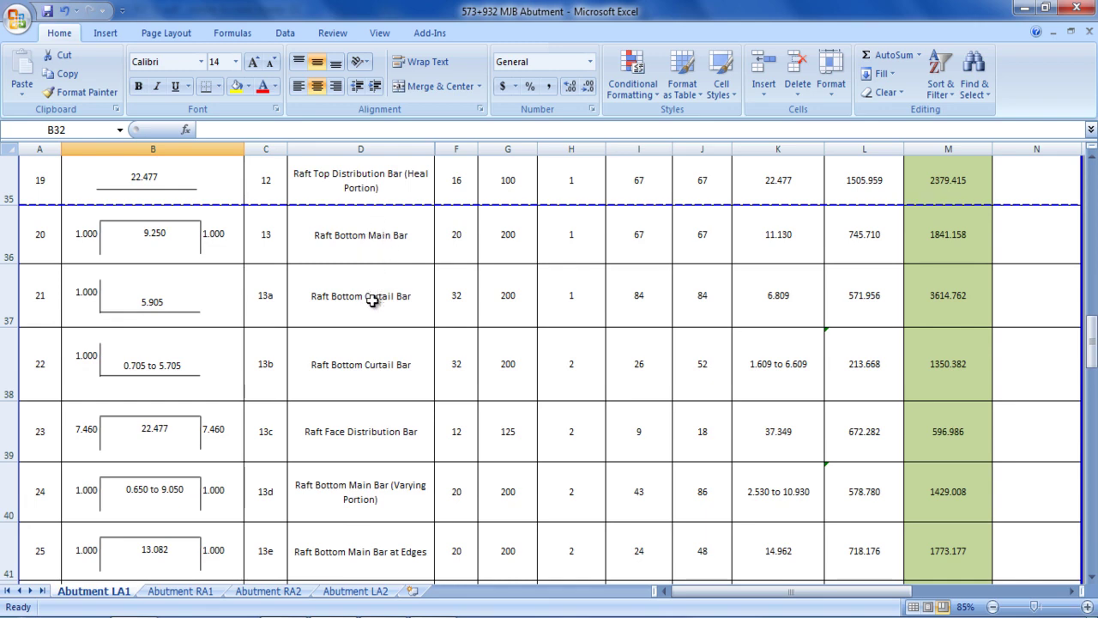
left_click(282, 532)
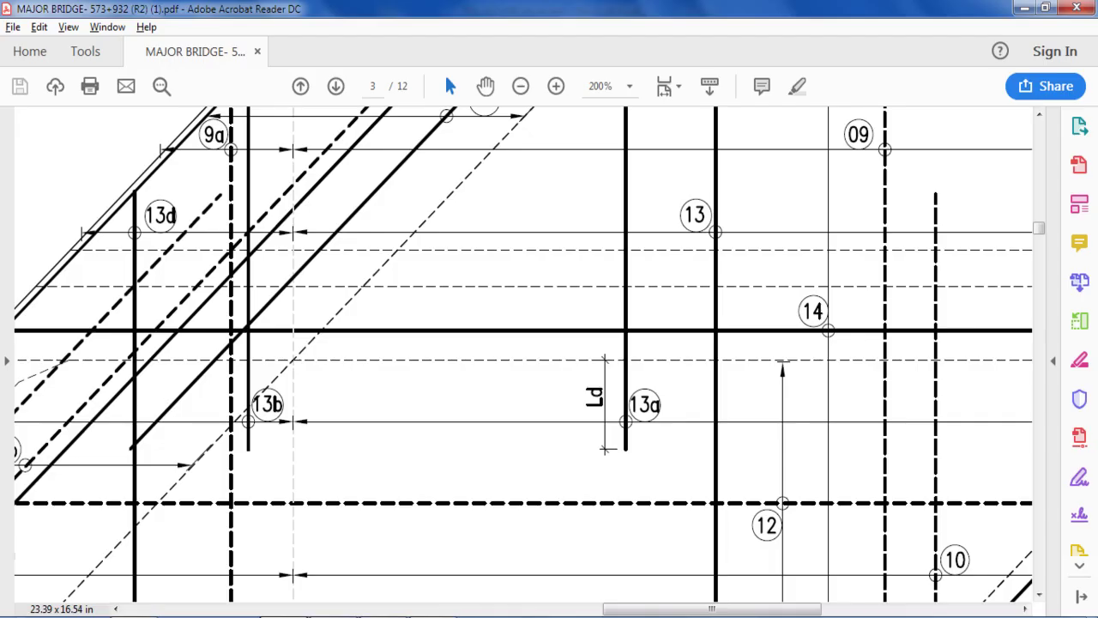
scroll(393, 474, "down", 3)
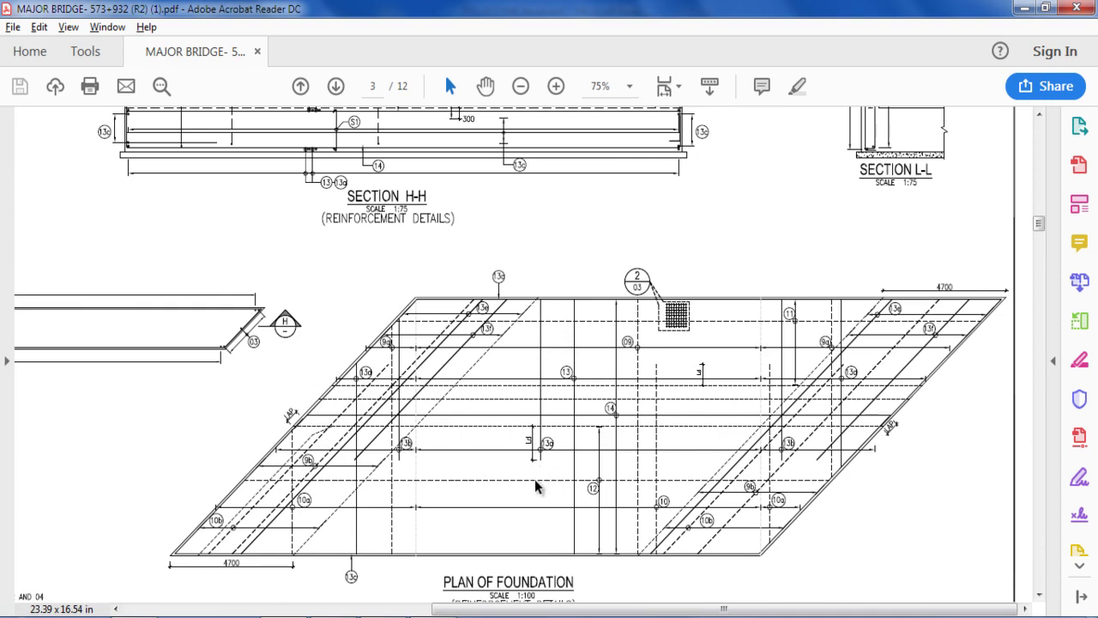
- Check Raft Face Distribution Bar 13c from the schedule against Sections H-H and G-G and the Plan of Foundation
key("alt+Tab")
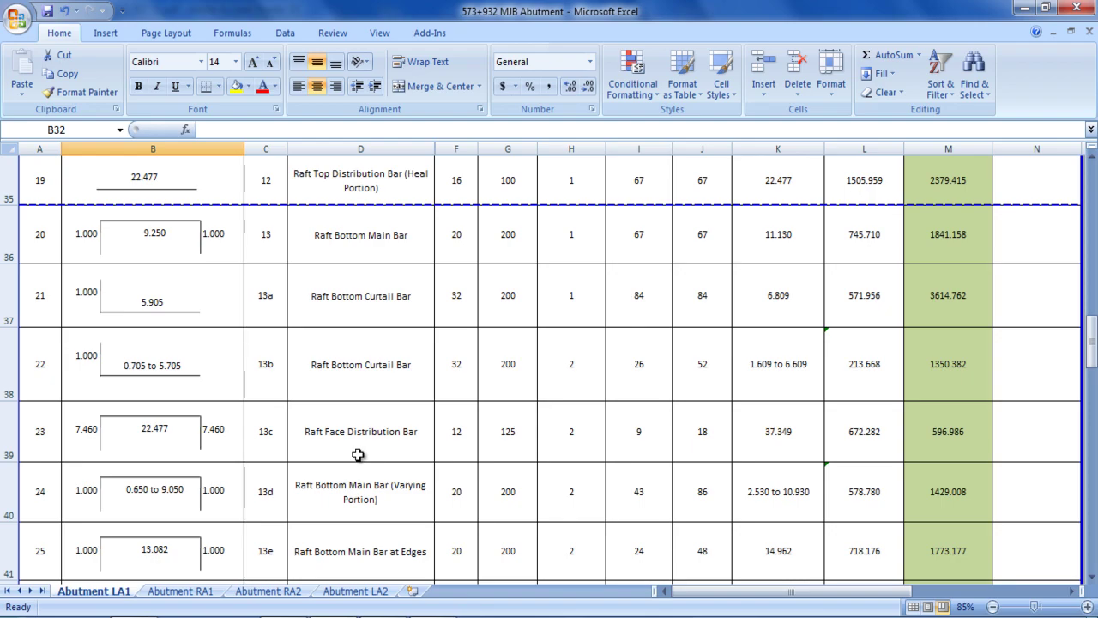
key("alt+Tab")
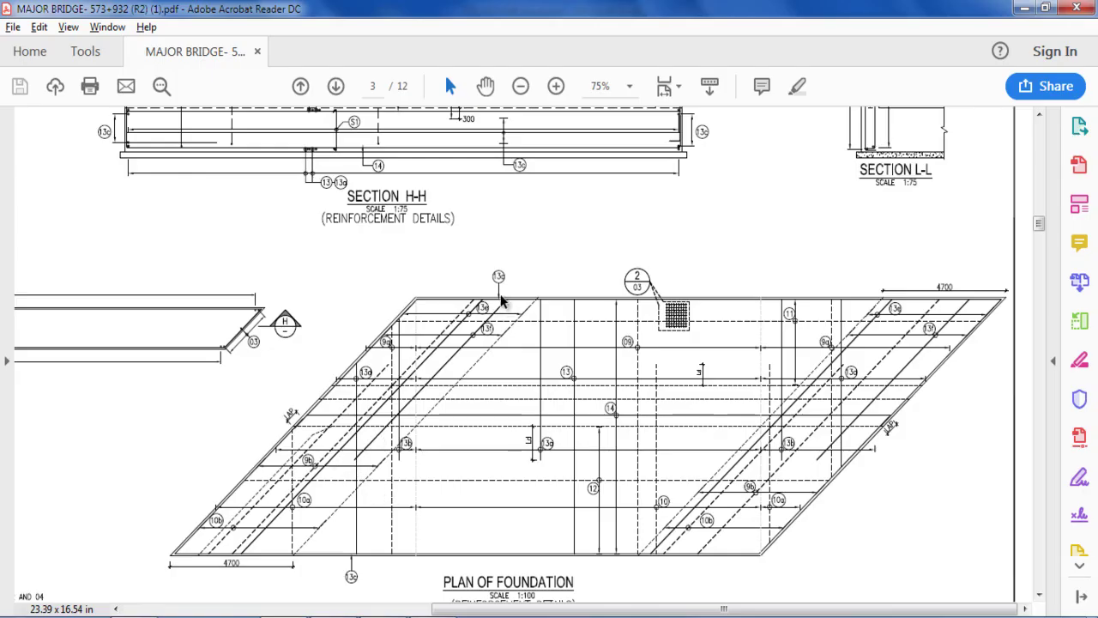
scroll(434, 314, "up", 8)
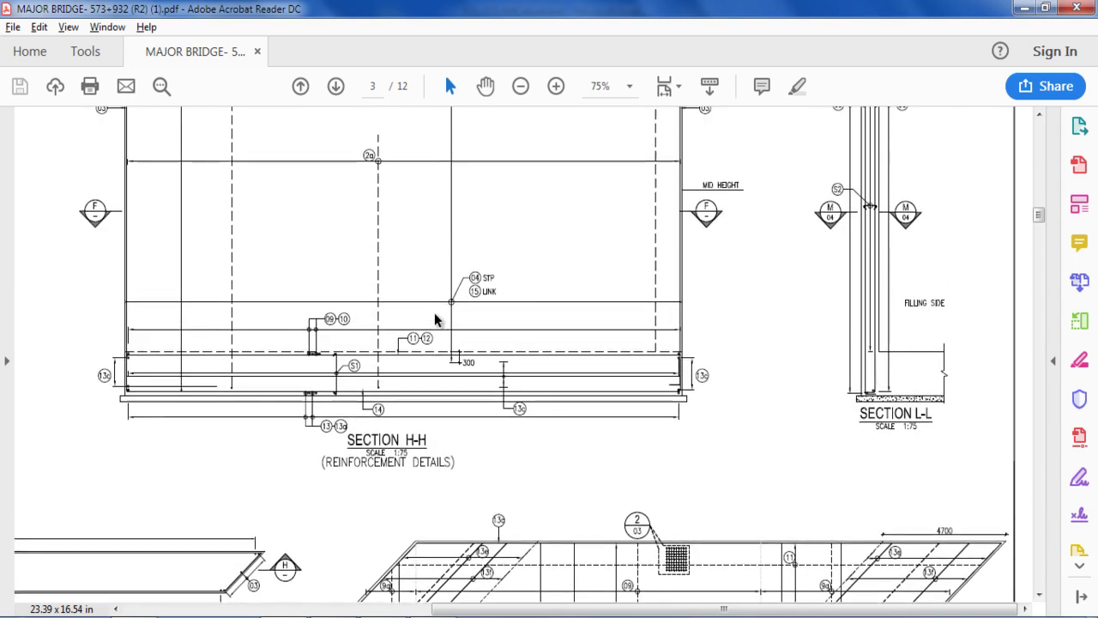
scroll(434, 316, "down", 2)
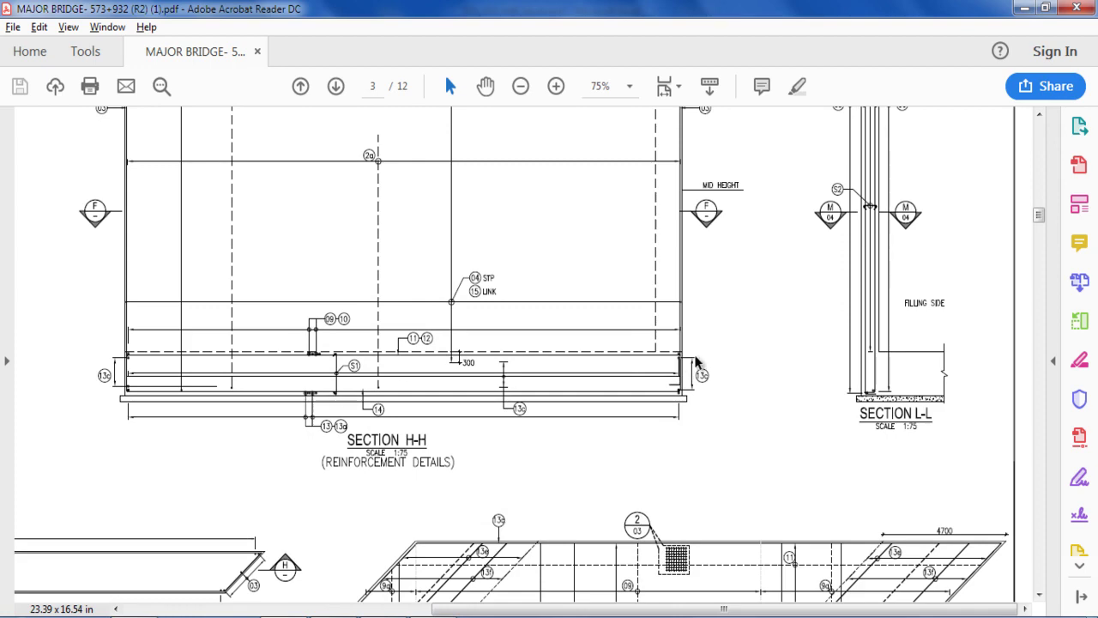
left_click_drag(661, 608, 336, 607)
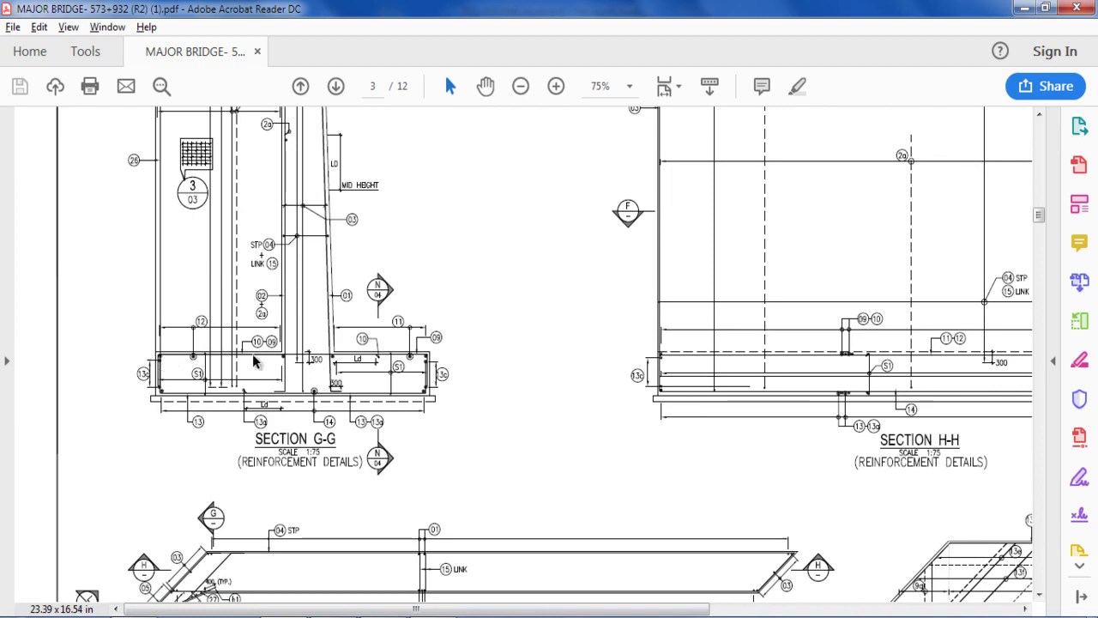
scroll(384, 480, "down", 5)
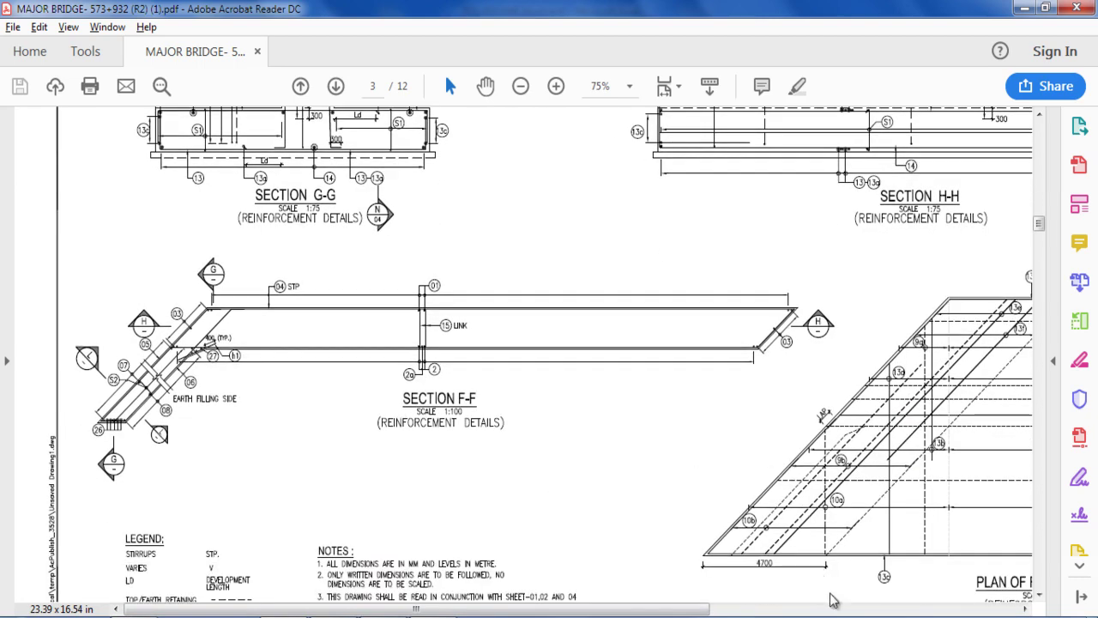
left_click_drag(668, 609, 899, 612)
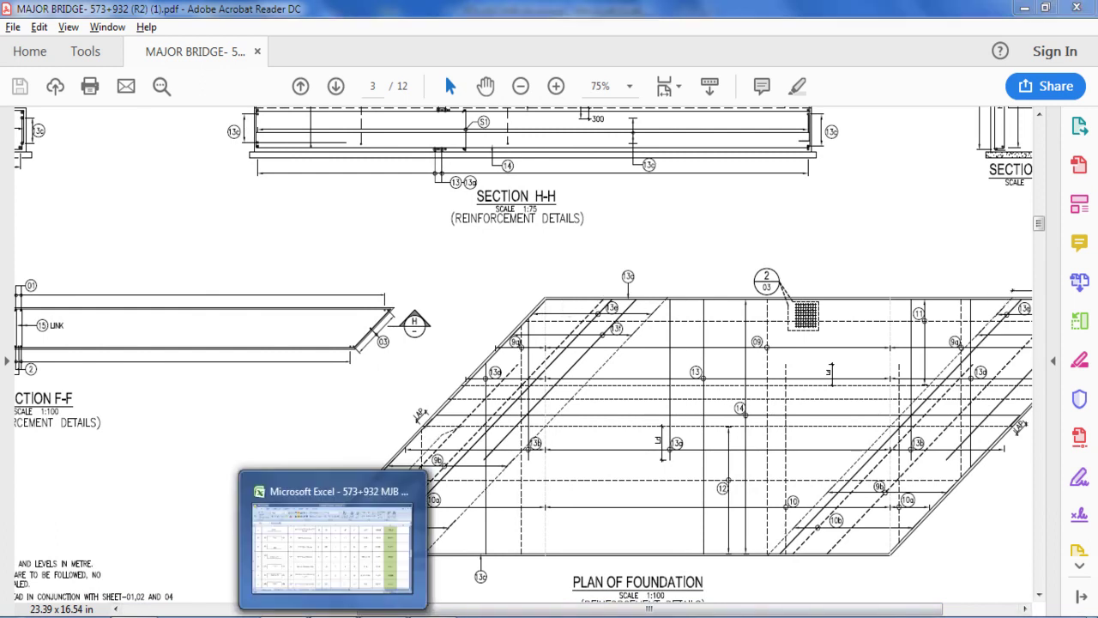
- Return to Excel, review the raft bottom bar rows and select the description cell of Raft Bottom Main Bar (Varying Portion), 13d
left_click(335, 548)
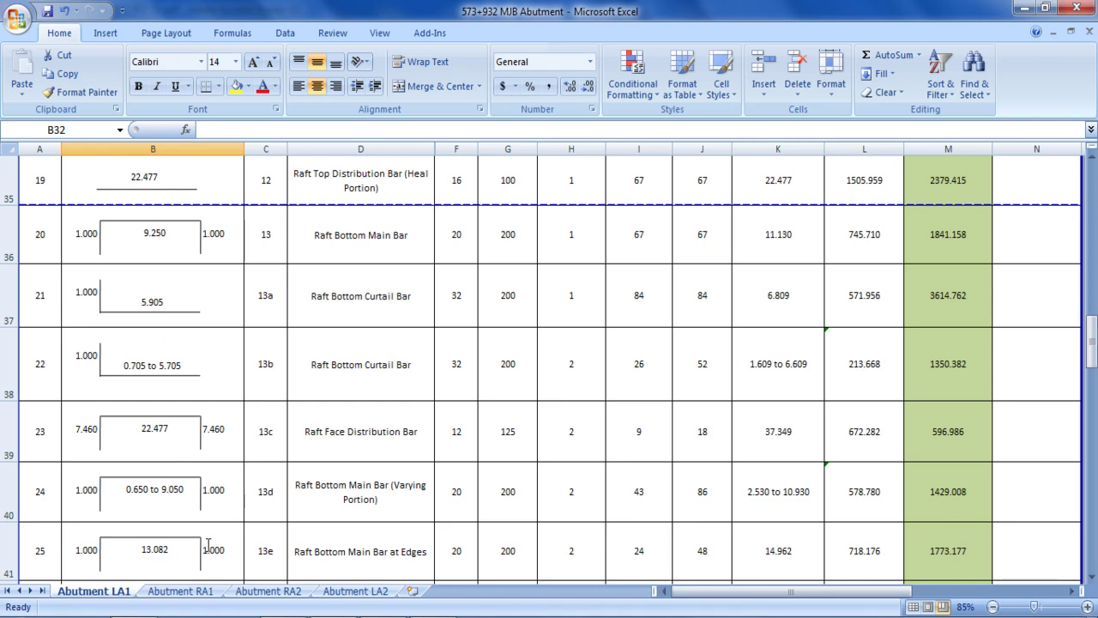
scroll(313, 489, "down", 2)
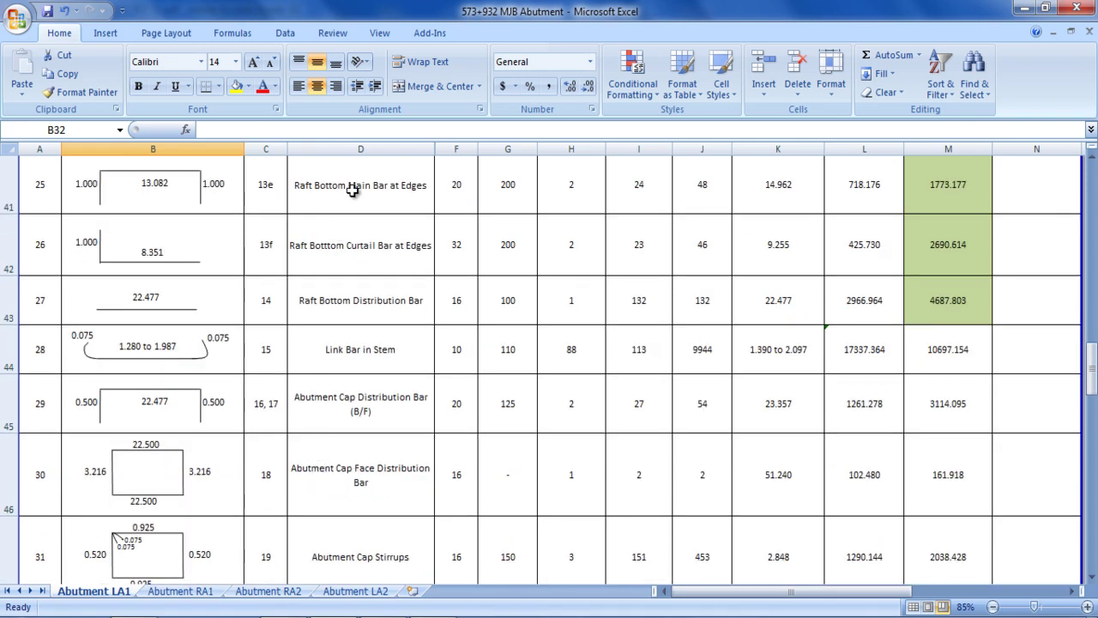
scroll(382, 355, "up", 1)
scroll(382, 355, "up", 1)
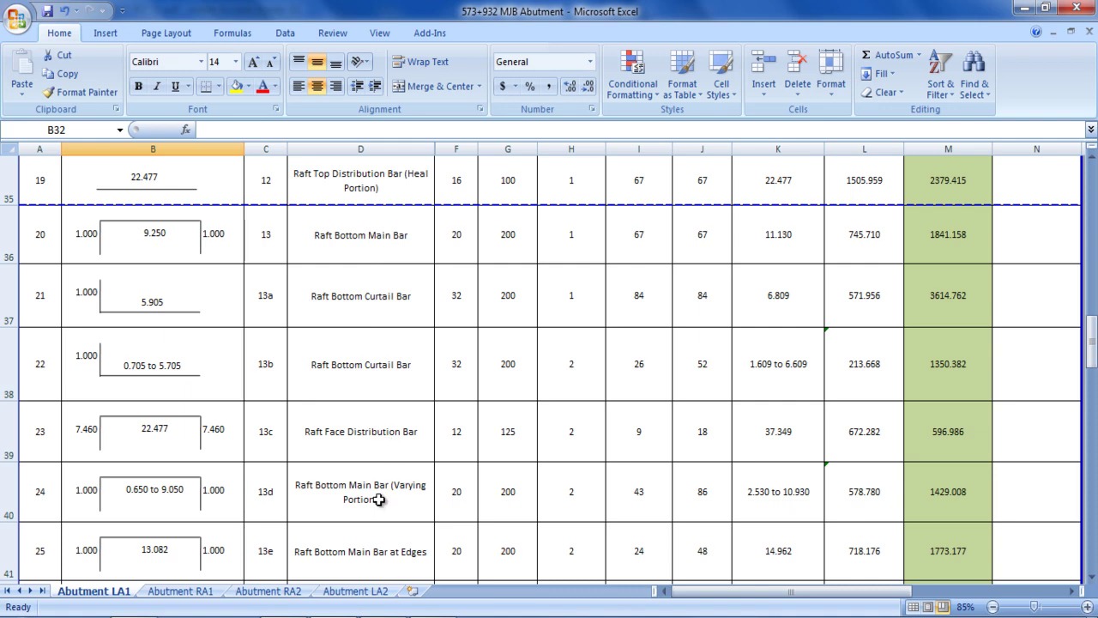
left_click(341, 504)
scroll(341, 504, "down", 1)
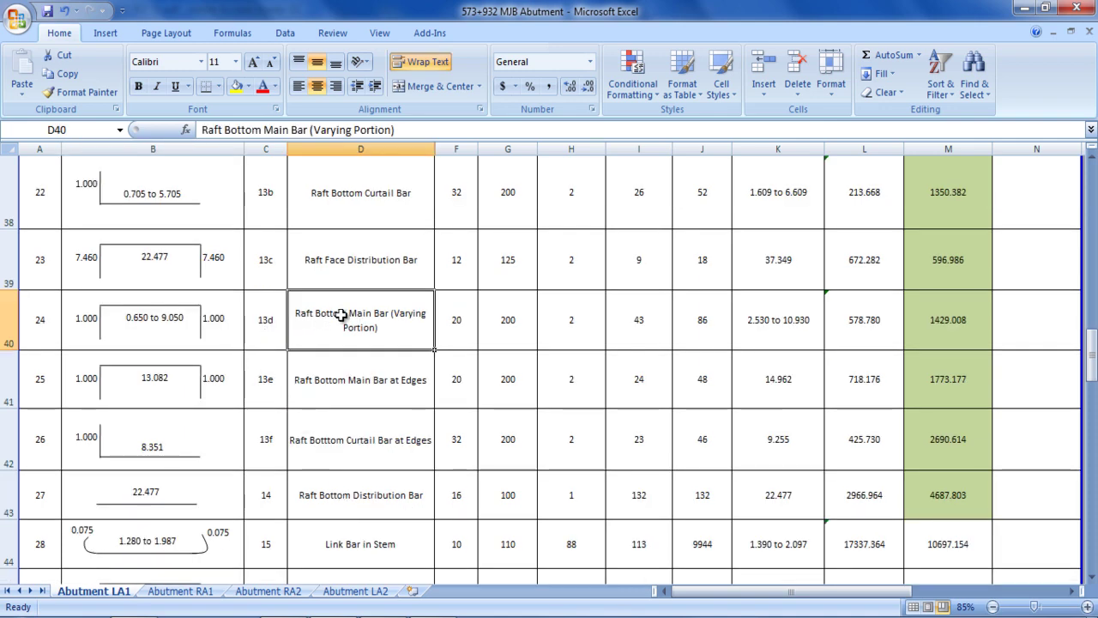
- Review the raft bottom bar rows 13e, 13f and 14, and select the description cell of Link Bar in Stem, 15
left_click(341, 397)
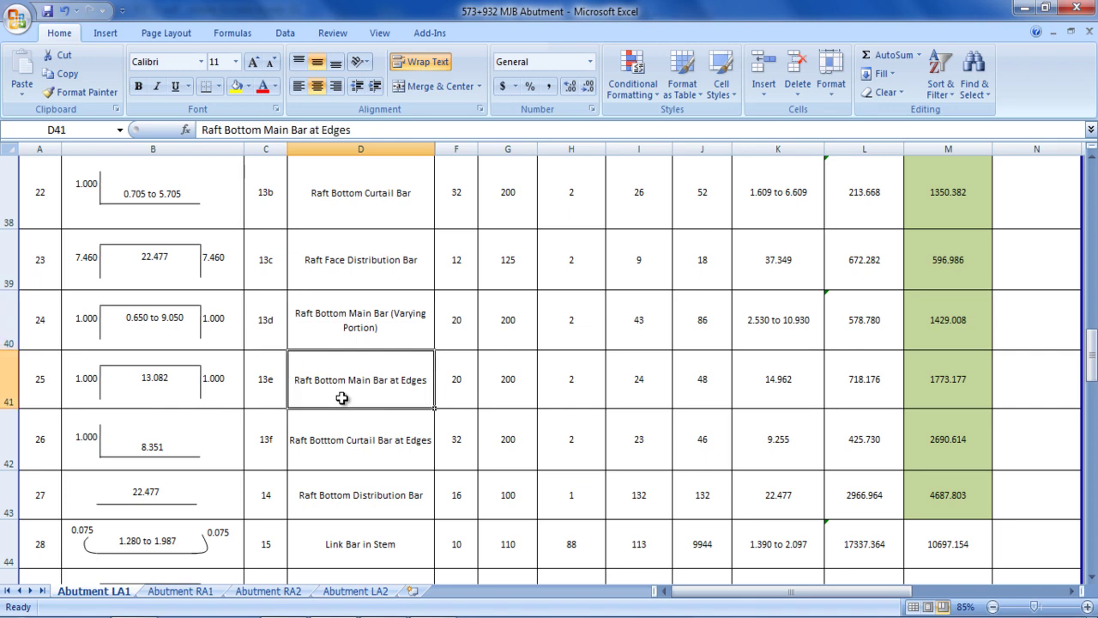
scroll(315, 410, "down", 1)
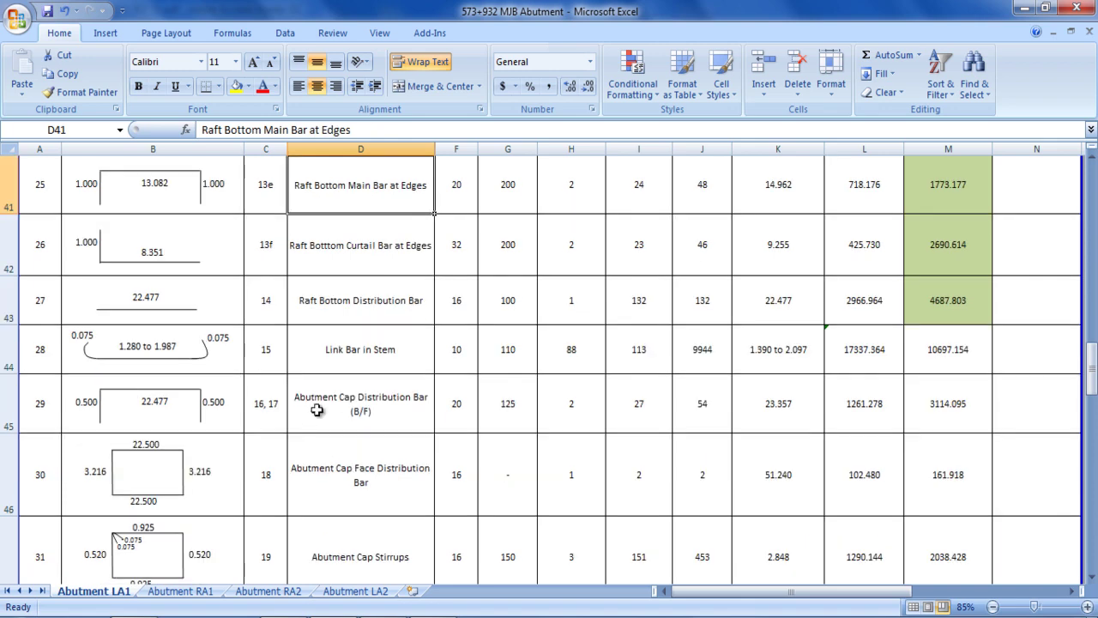
left_click(373, 256)
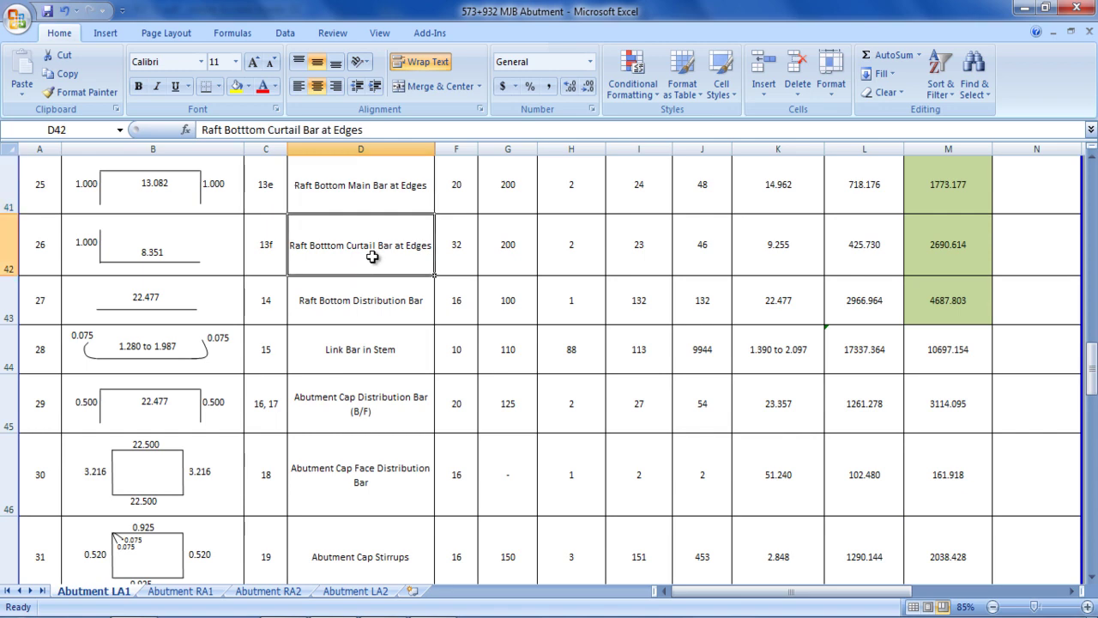
left_click(350, 307)
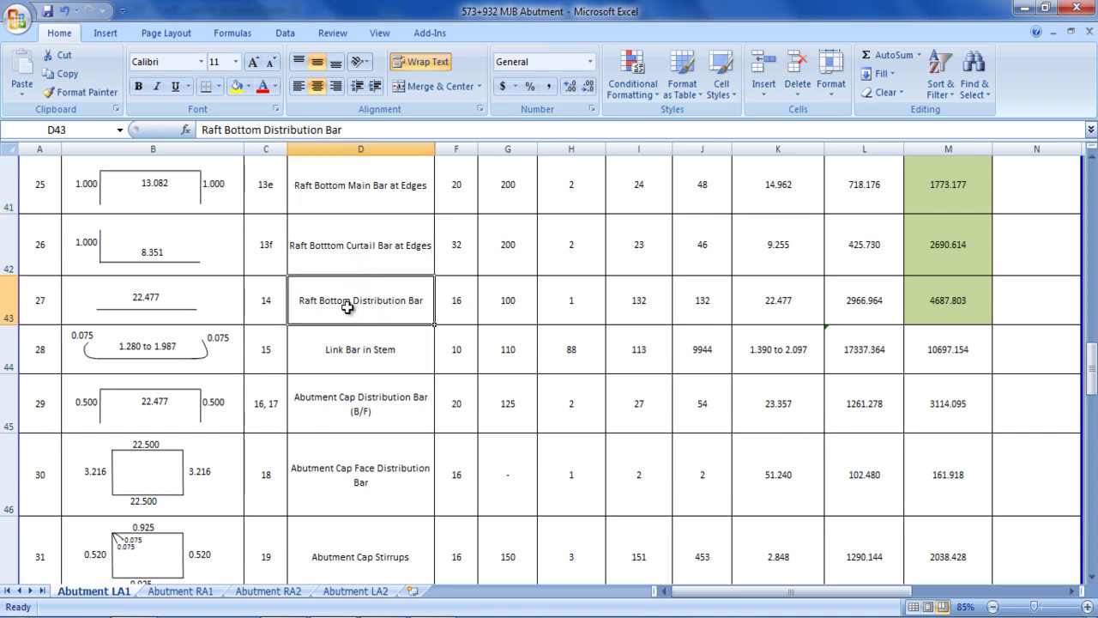
left_click(330, 352)
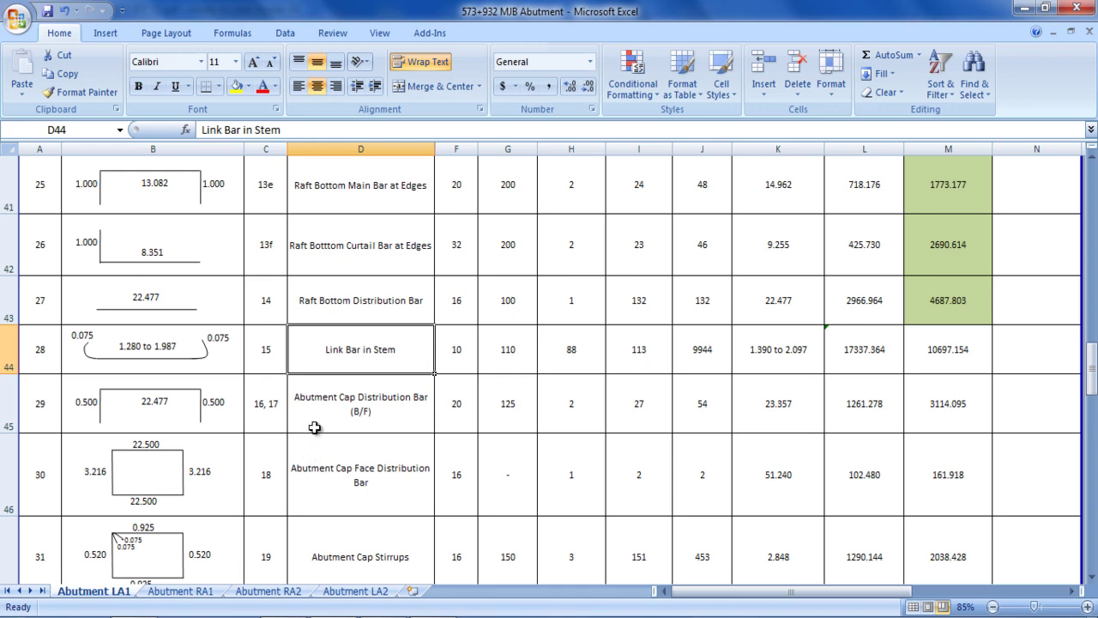
- Zoom the sheet out to 70% and review the schedule rows from the abutment cap and dirt wall bars through the shear links
scroll(314, 427, "down", 1)
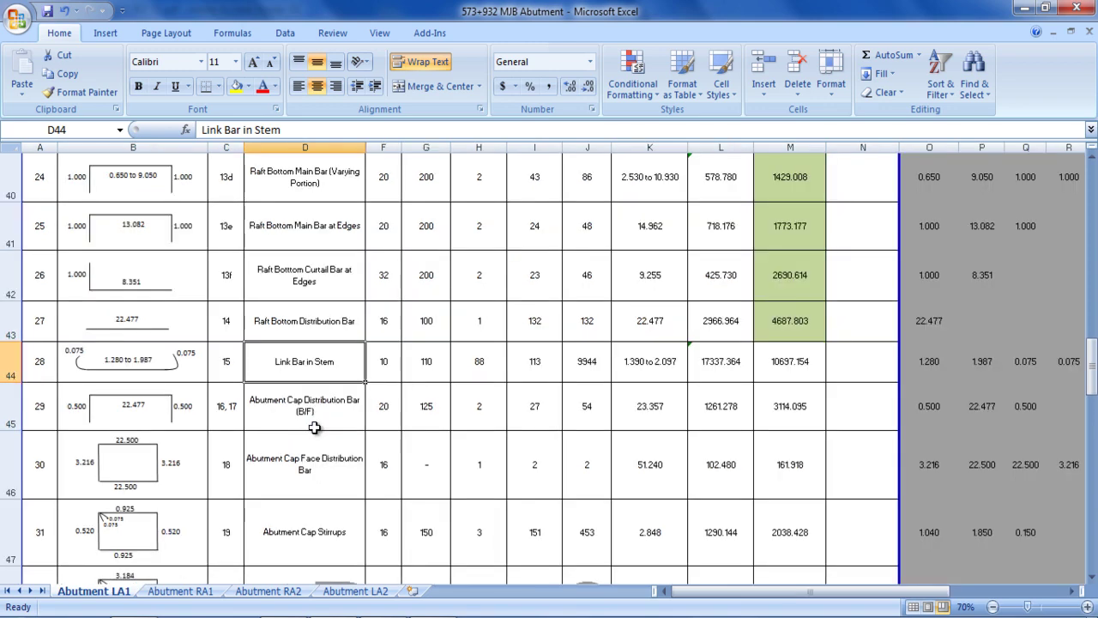
scroll(309, 422, "down", 3)
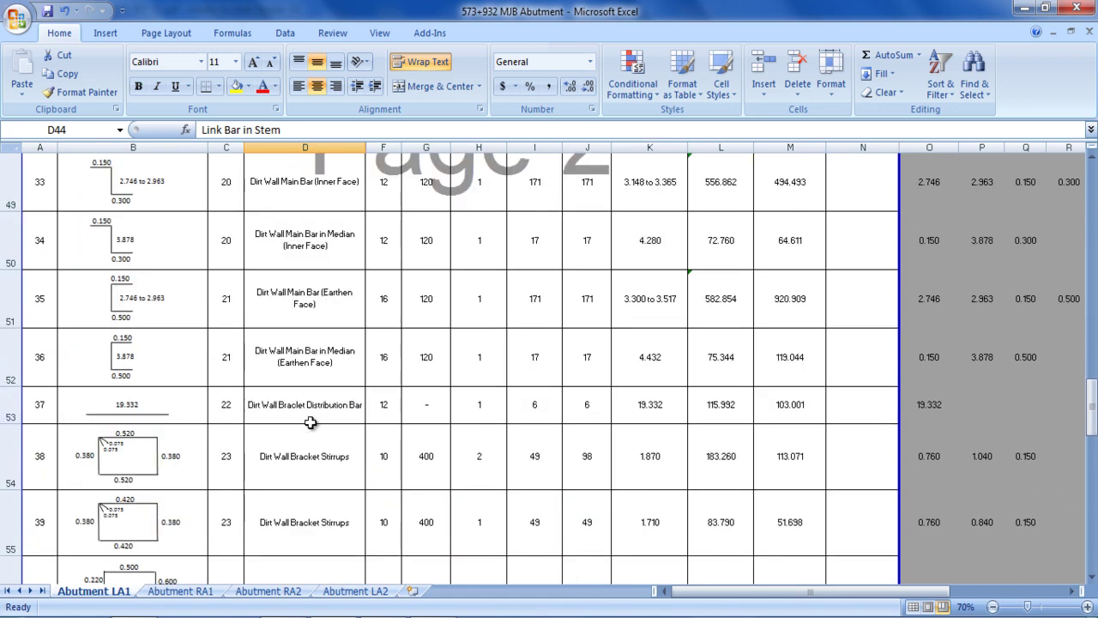
scroll(310, 422, "down", 2)
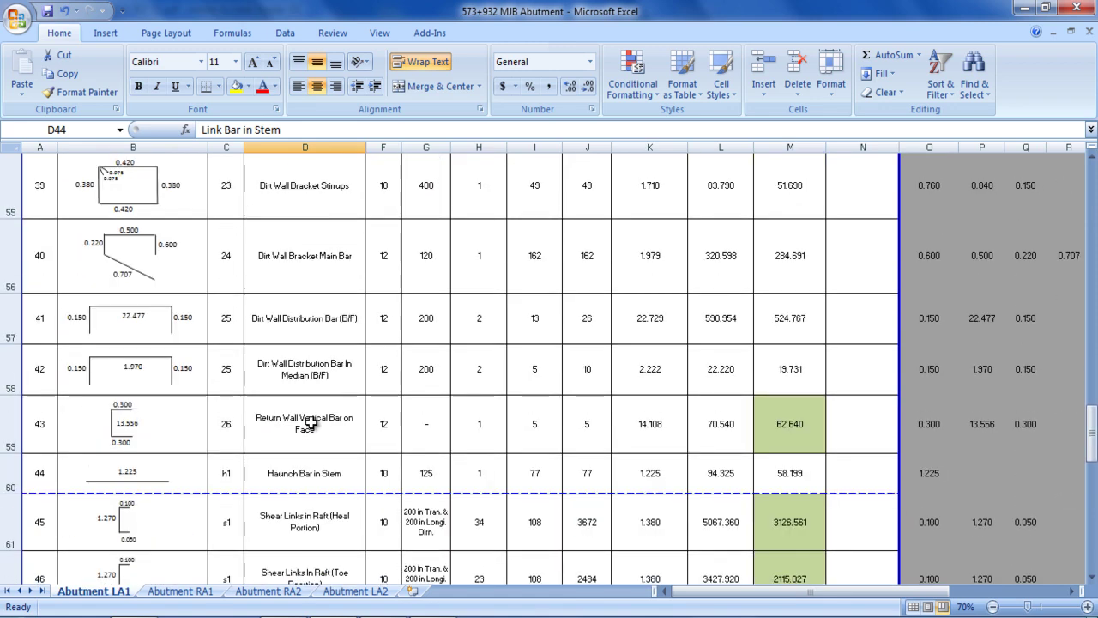
scroll(312, 420, "down", 1)
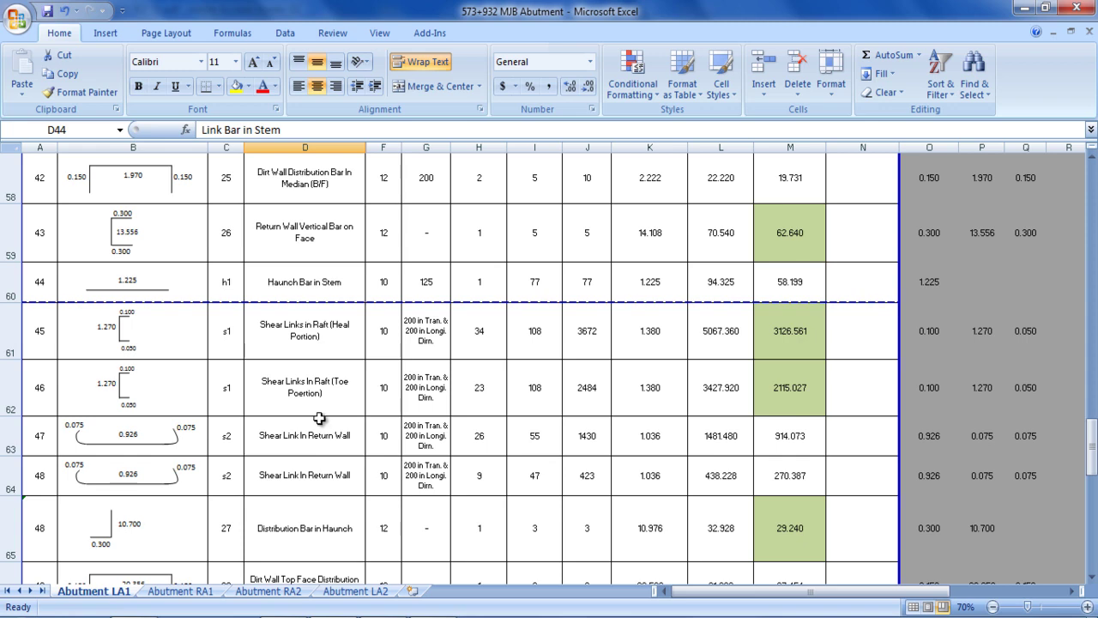
scroll(316, 527, "down", 1)
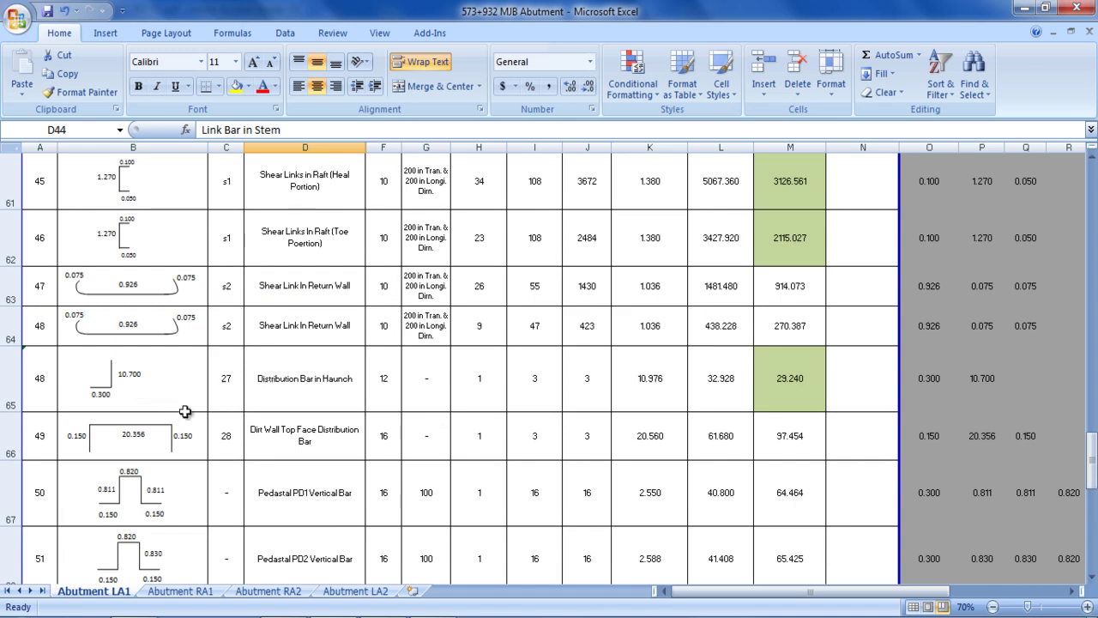
scroll(315, 397, "down", 1)
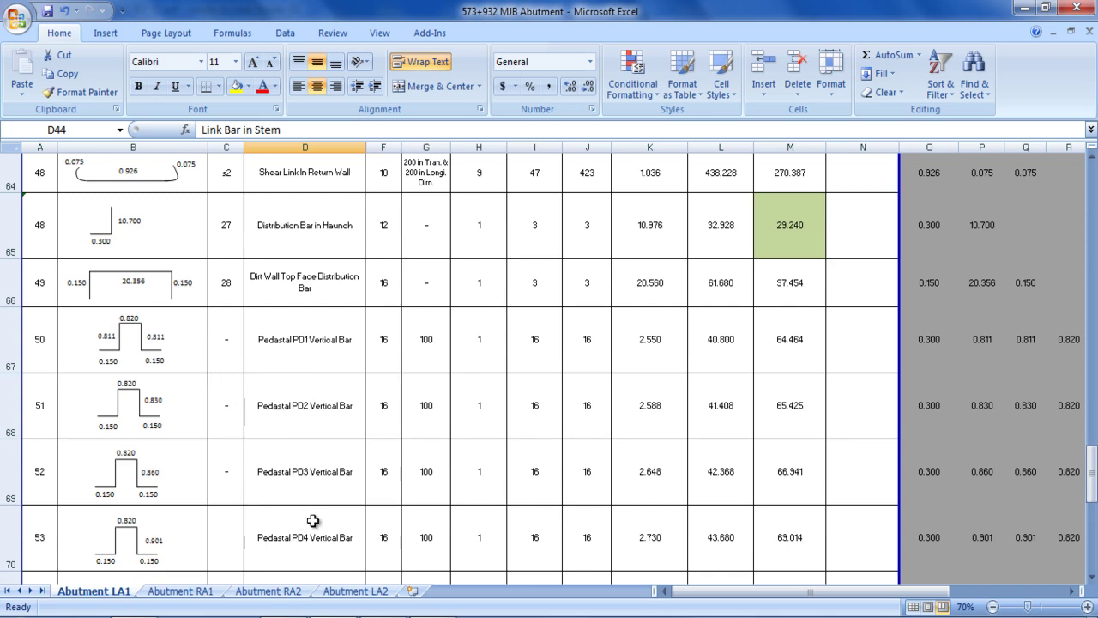
- Recheck the rows from Dirt Wall Bracket Stirrups through the haunch and pedestal bars to Mesh M2 Under Jack
scroll(316, 516, "up", 1)
scroll(316, 515, "up", 2)
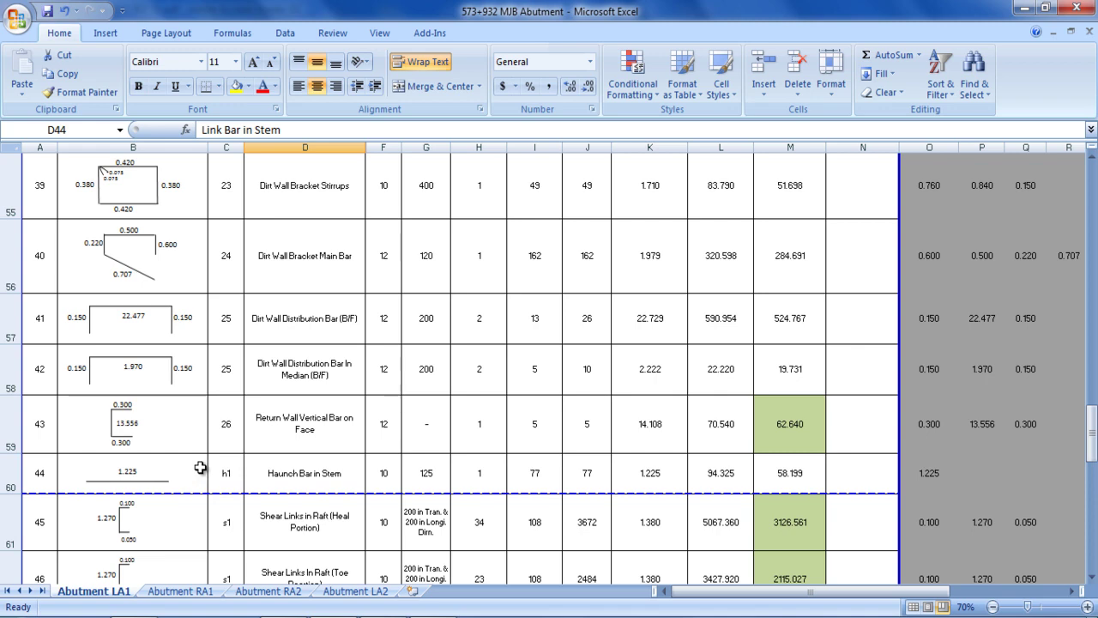
scroll(200, 467, "down", 2)
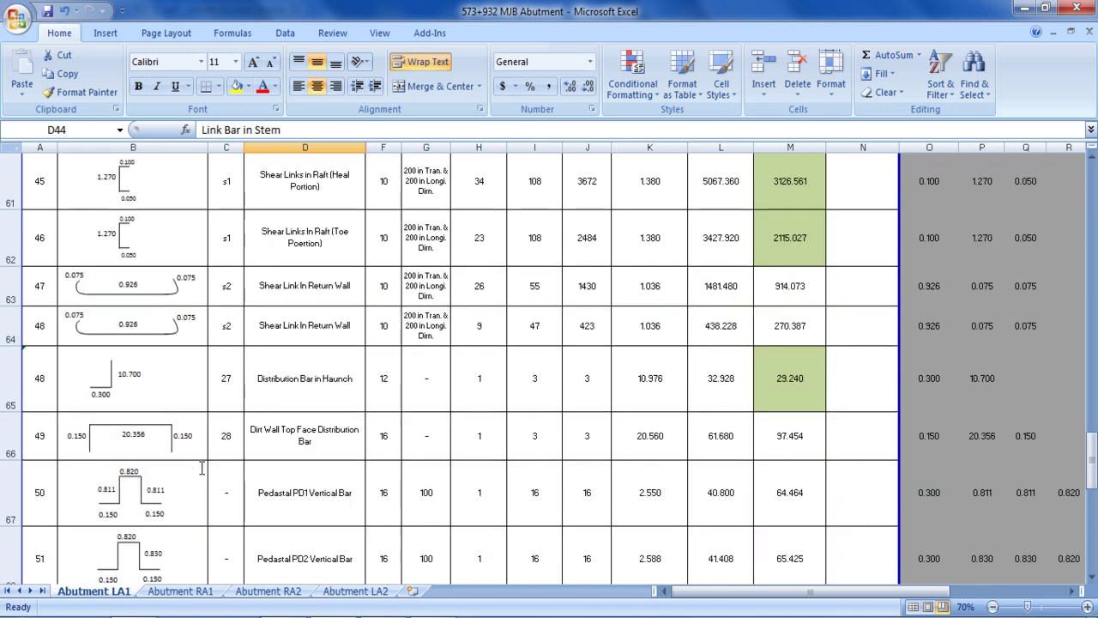
scroll(205, 477, "down", 1)
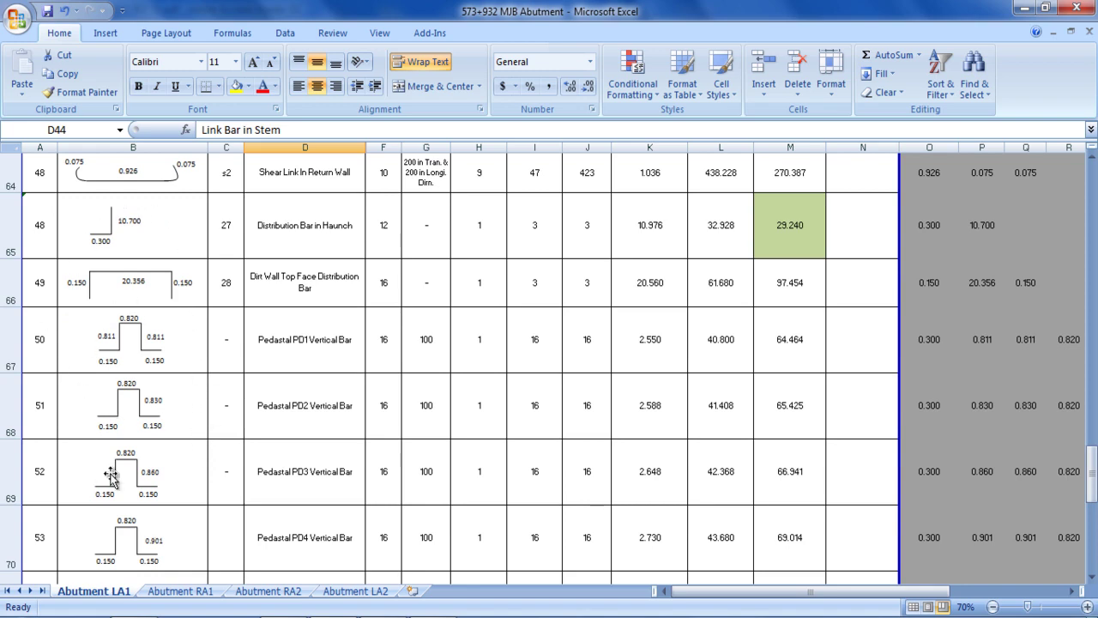
scroll(129, 440, "down", 1)
scroll(129, 440, "down", 3)
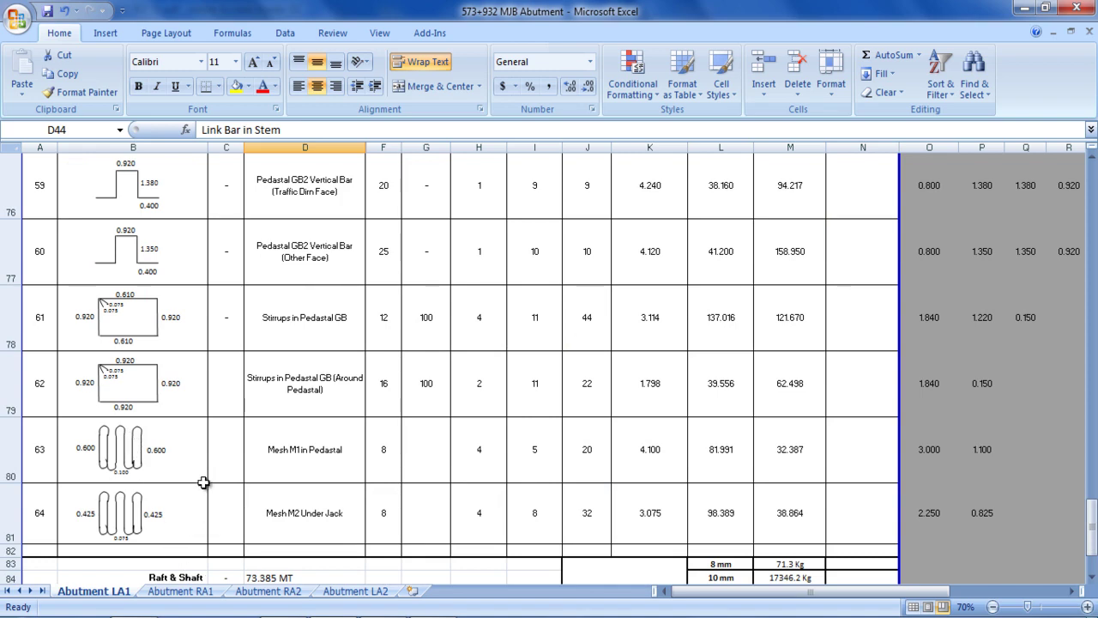
- Return to the first rows of the bar bending schedule and dismiss the Windows color scheme message without choosing an option
scroll(203, 482, "up", 1)
scroll(203, 482, "up", 4)
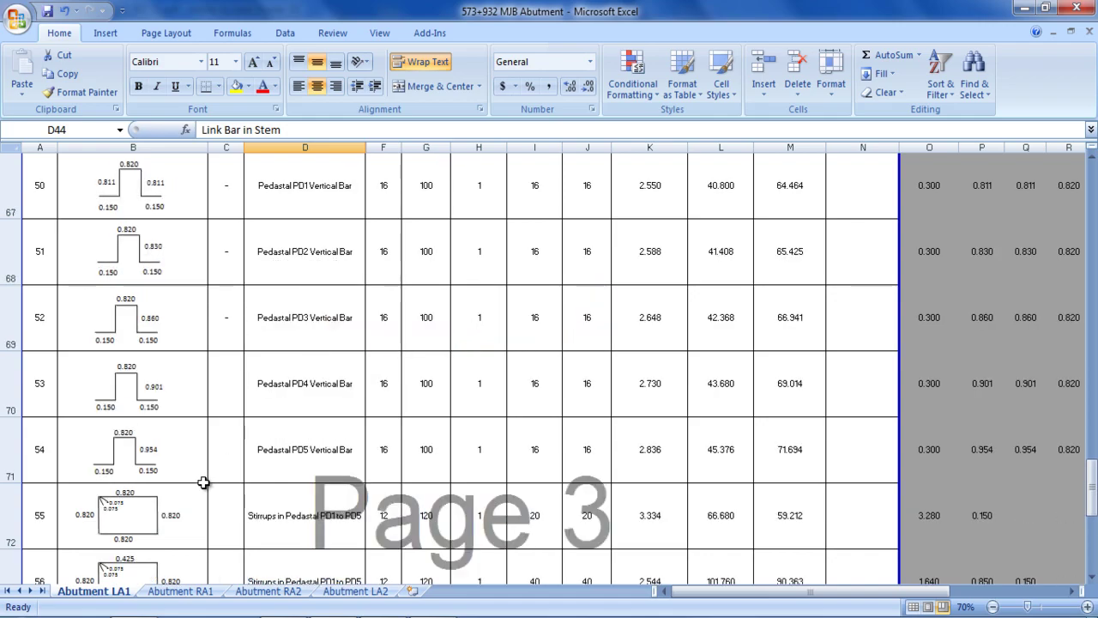
scroll(203, 482, "up", 9)
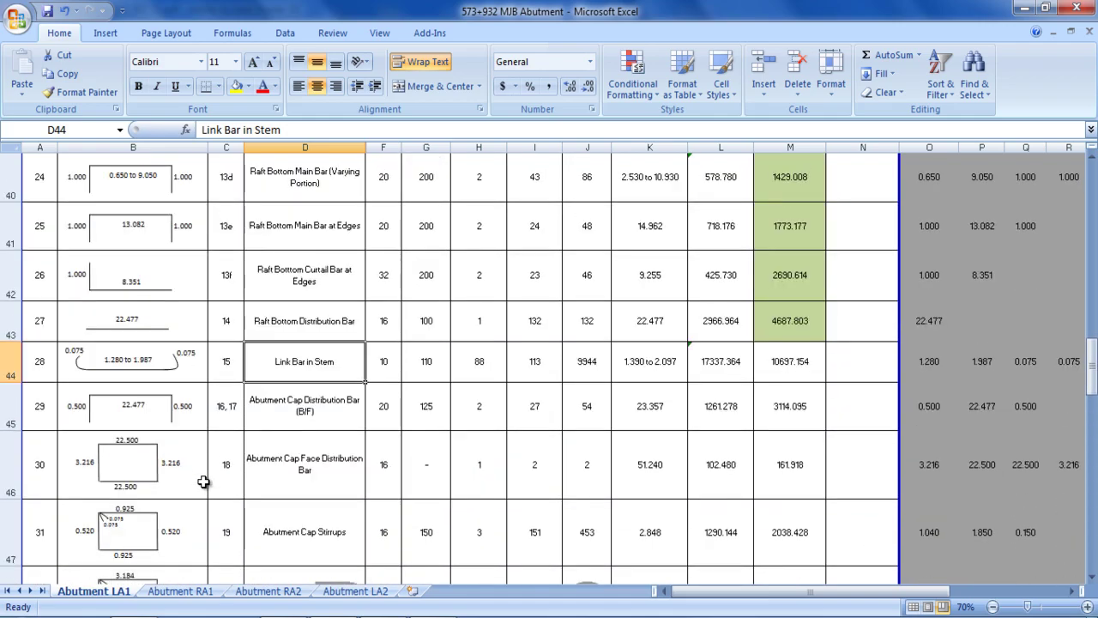
scroll(203, 482, "up", 8)
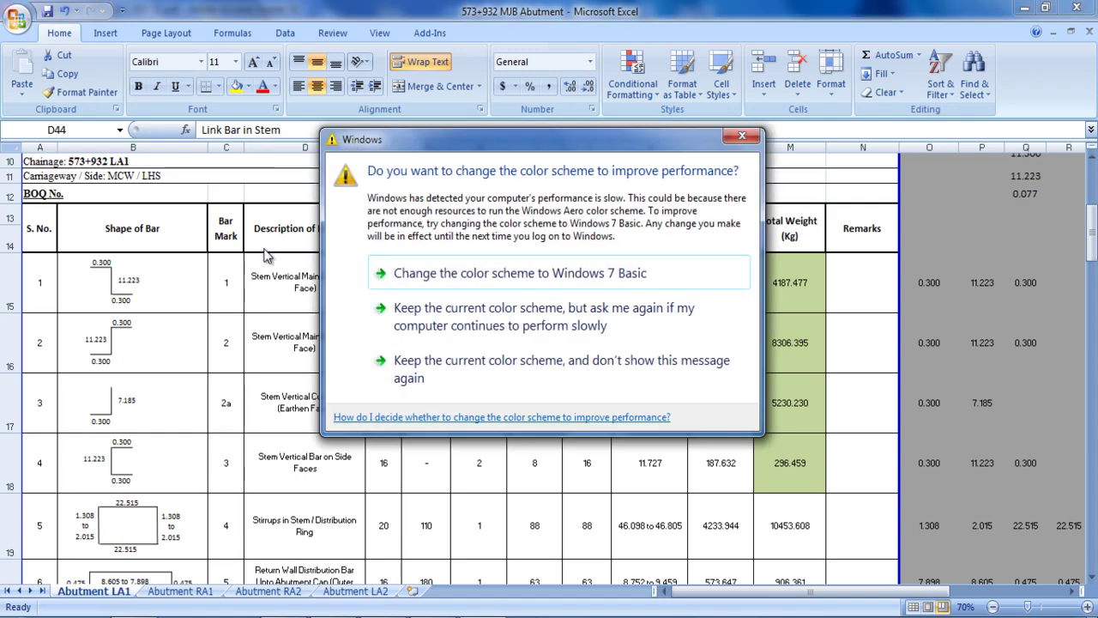
left_click(740, 136)
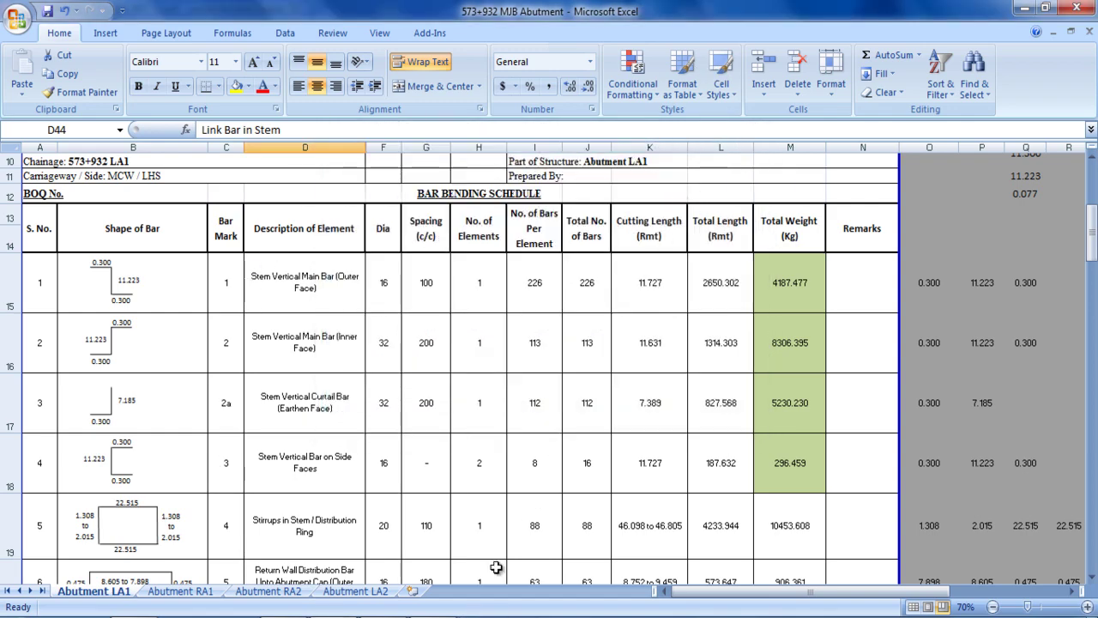